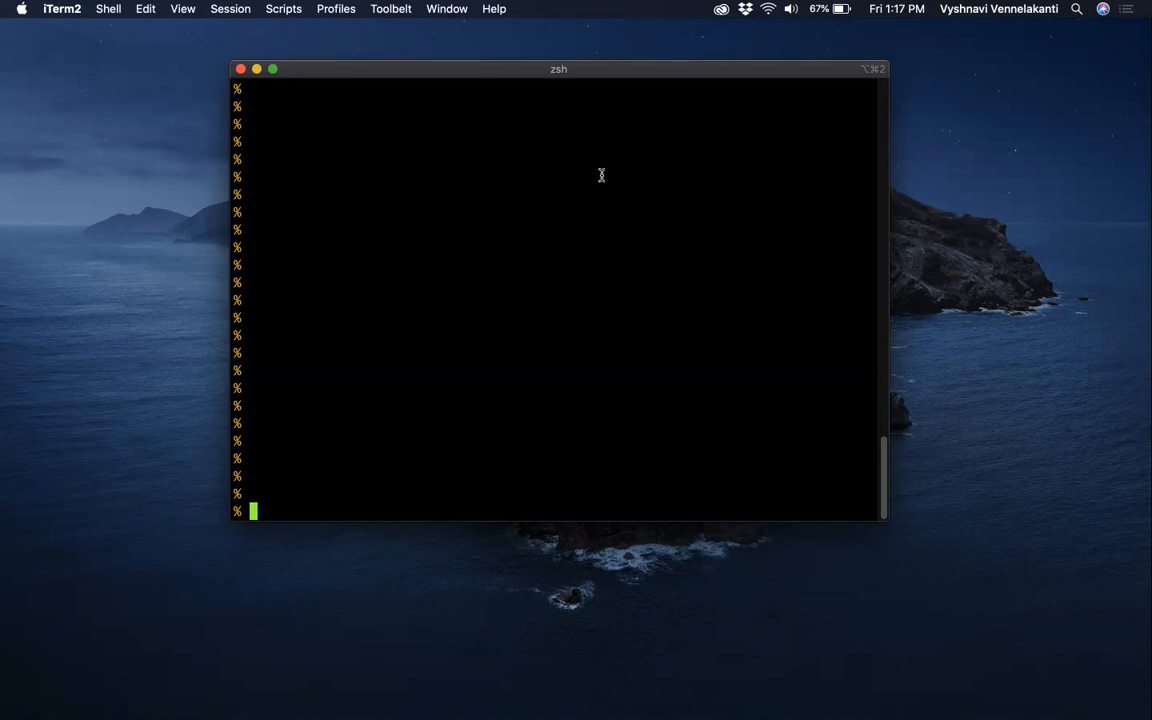
List the files in the current folder and open data.txt in vi.
{"action": "type", "text": "lss"}
{"action": "key", "text": "Return"}
{"action": "type", "text": "vi d"}
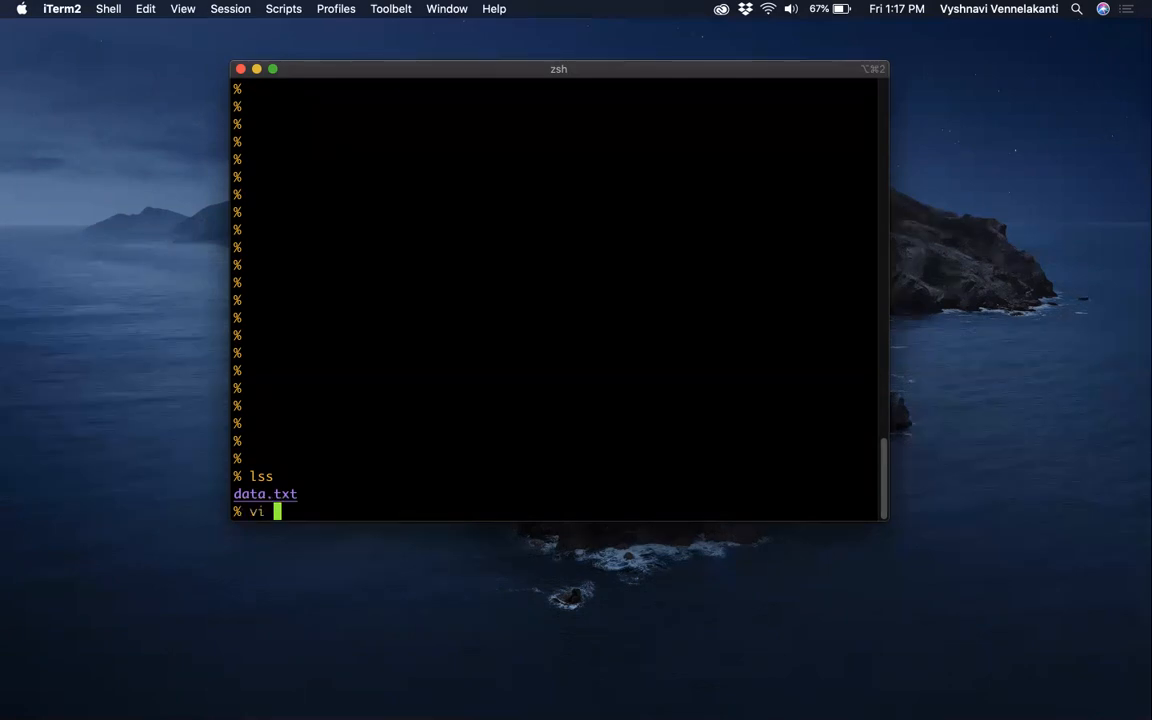
{"action": "key", "text": "Tab"}
{"action": "key", "text": "Return"}
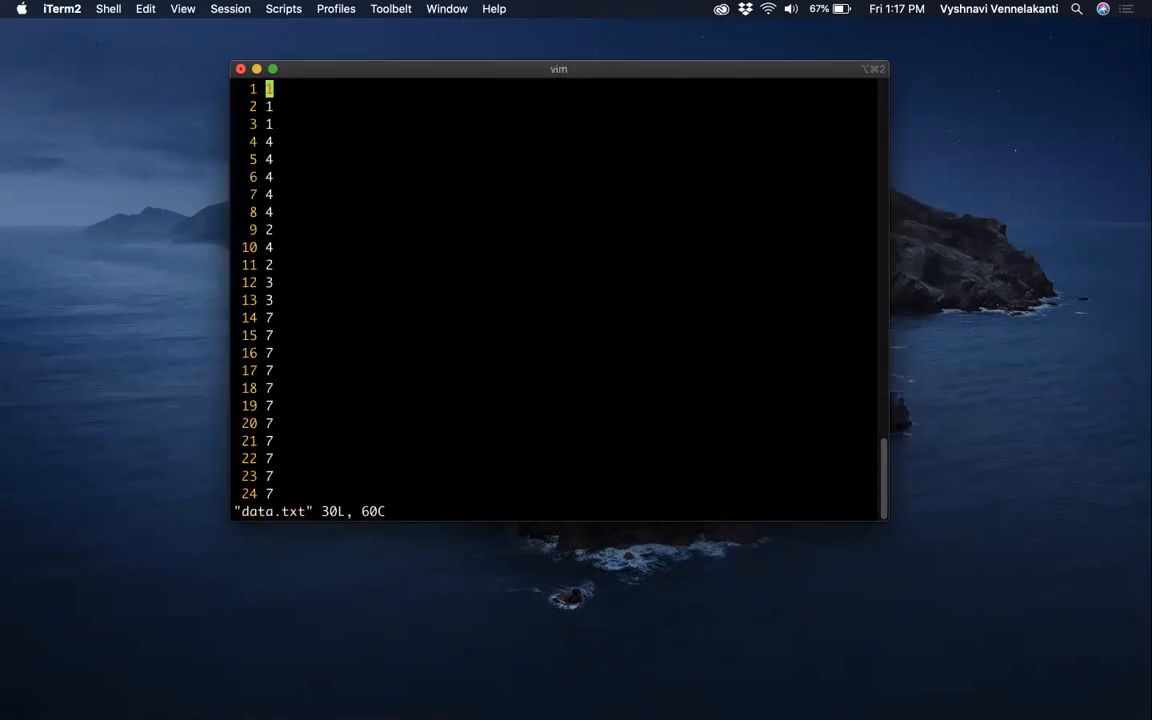
Examine the single column of values in data.txt from the first to the last line, and quit vi.
{"action": "scroll", "coordinate": [432, 200], "scroll_direction": "down", "scroll_amount": 10}
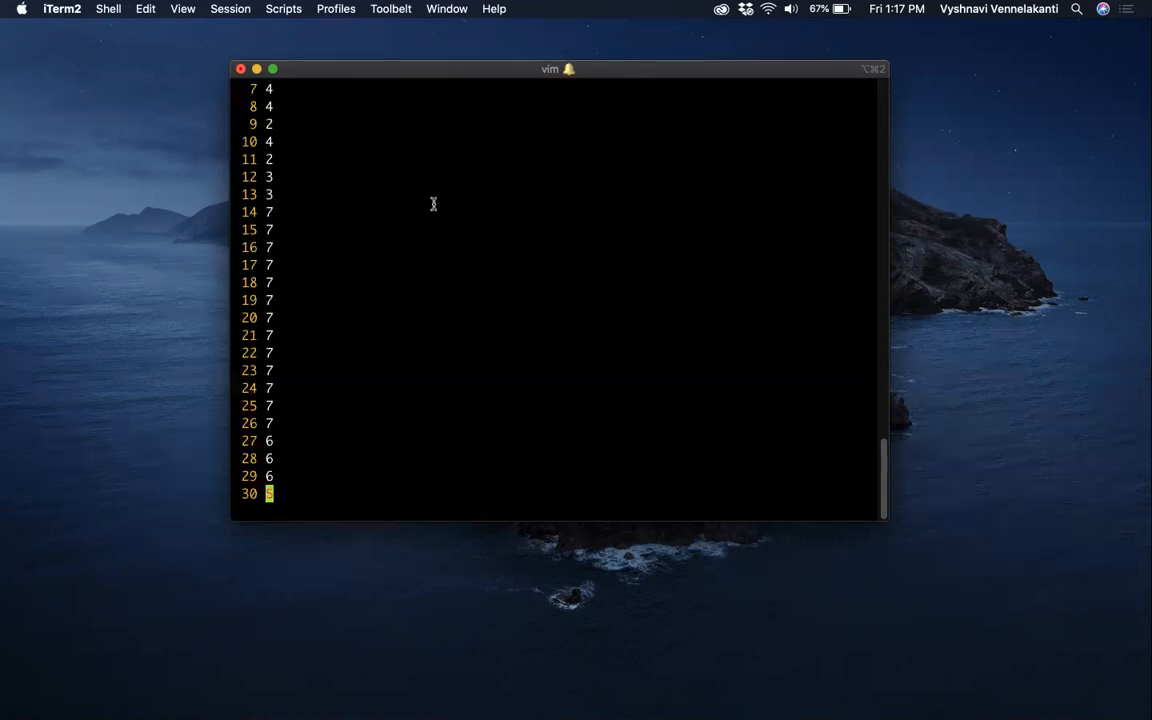
{"action": "scroll", "coordinate": [433, 204], "scroll_direction": "up", "scroll_amount": 10}
{"action": "left_click_drag", "start_coordinate": [264, 91], "coordinate": [288, 247]}
{"action": "left_click", "coordinate": [288, 119]}
{"action": "left_click", "coordinate": [288, 247]}
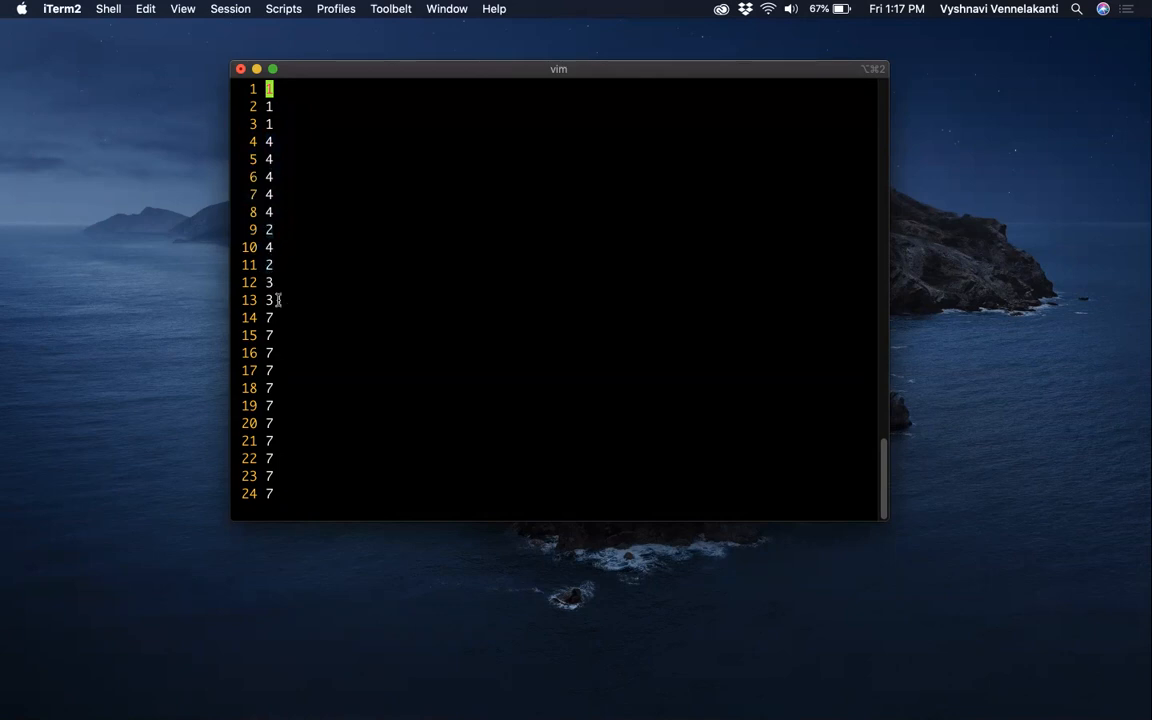
{"action": "scroll", "coordinate": [281, 315], "scroll_direction": "down", "scroll_amount": 10}
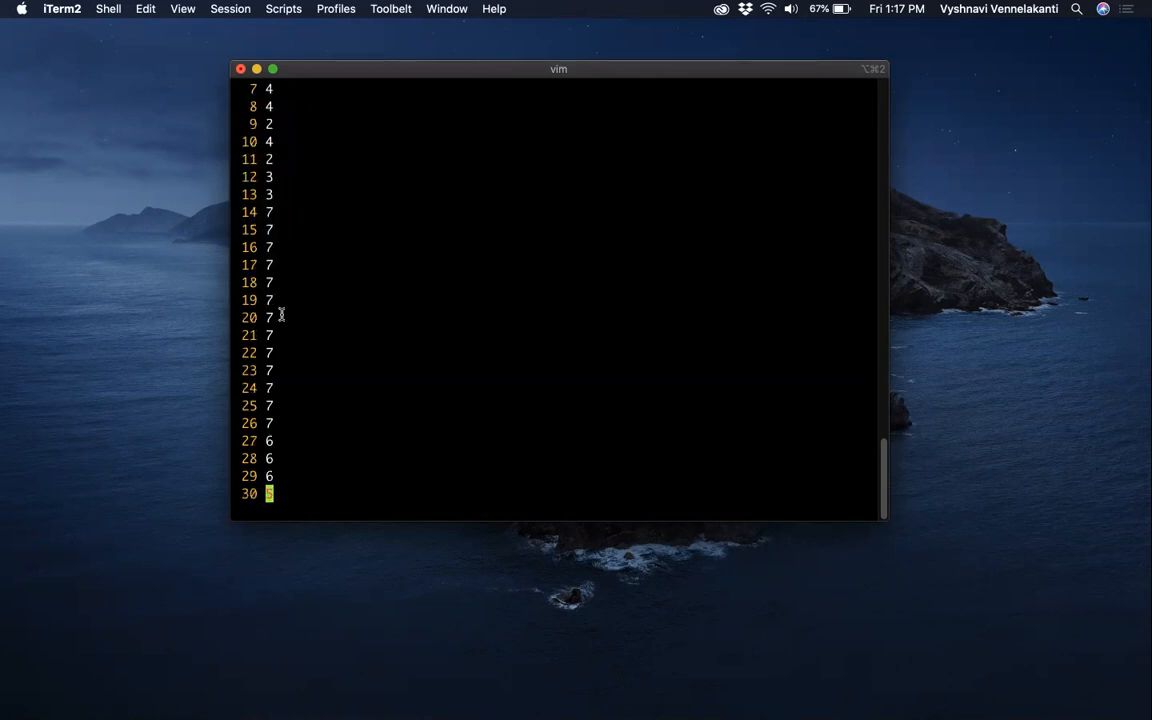
{"action": "scroll", "coordinate": [281, 315], "scroll_direction": "down", "scroll_amount": 3}
{"action": "scroll", "coordinate": [298, 424], "scroll_direction": "up", "scroll_amount": 1}
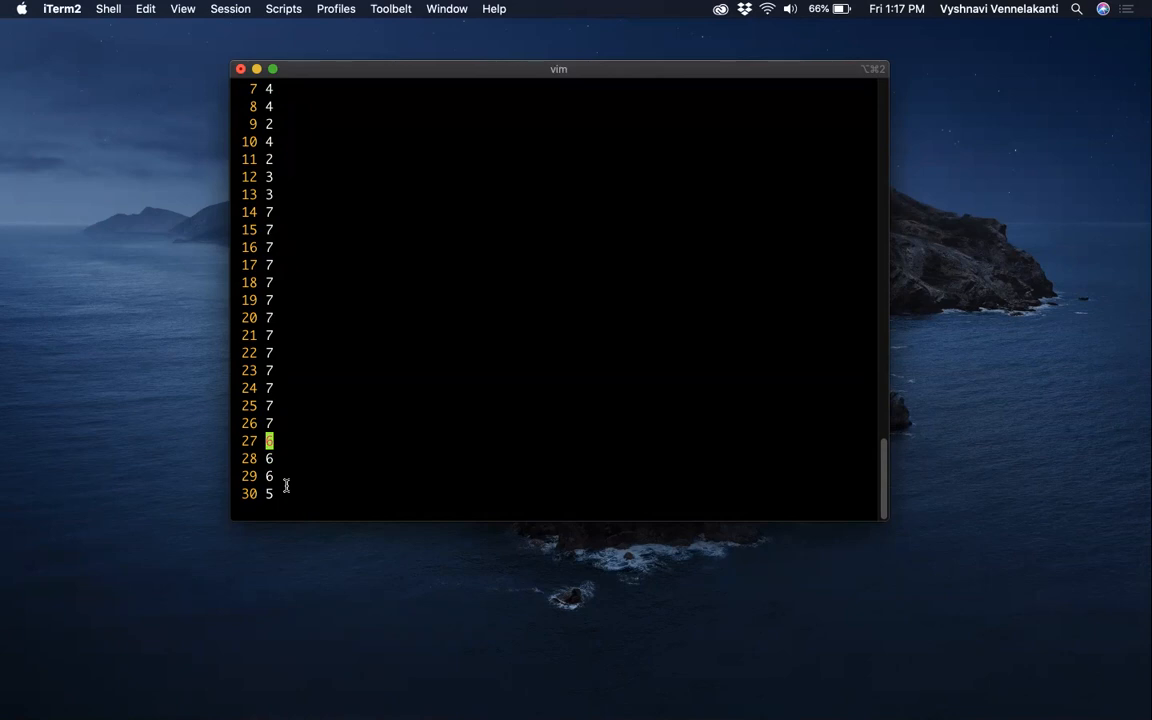
{"action": "scroll", "coordinate": [286, 486], "scroll_direction": "up", "scroll_amount": 10}
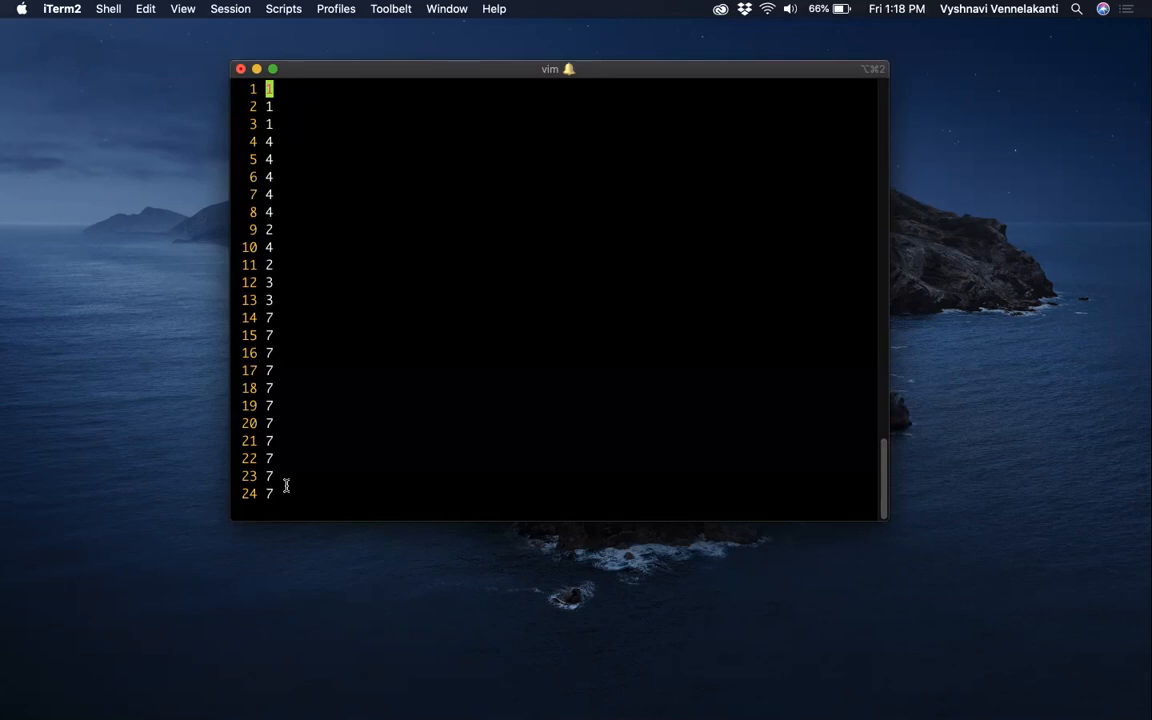
{"action": "type", "text": ":q"}
{"action": "key", "text": "Return"}
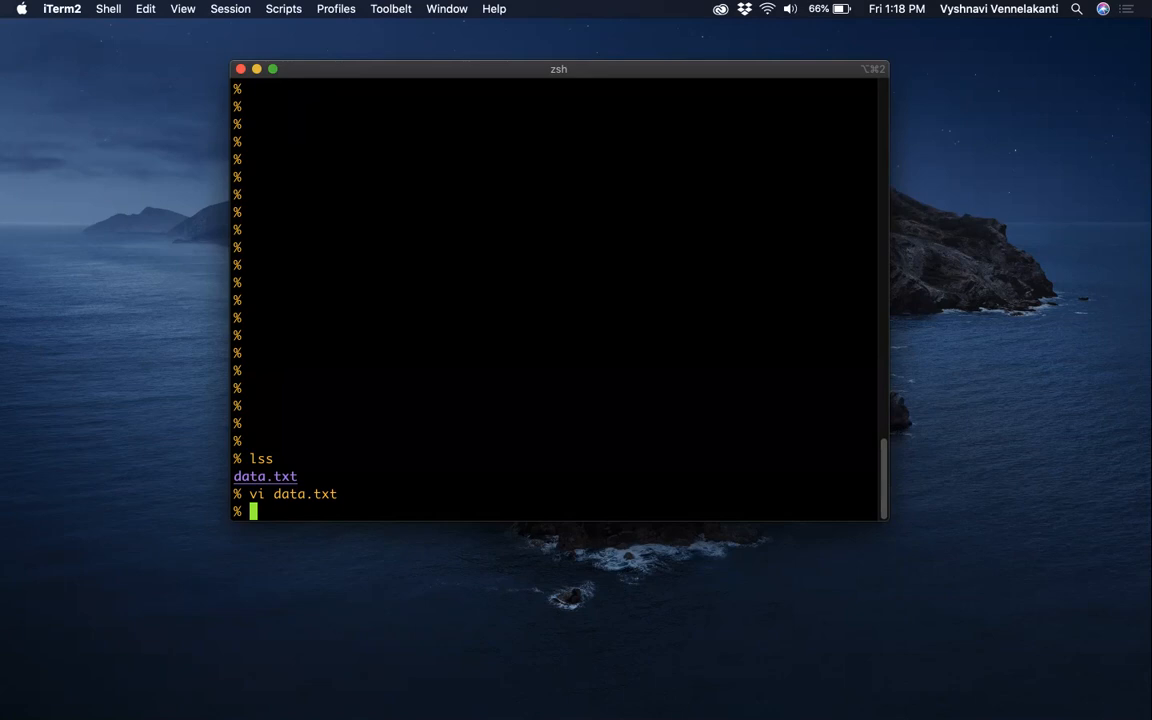
Plot data.txt in Grace with the command xmgrace -block data.txt -bxy 1:1, and enlarge the plot window to show the whole graph.
{"action": "type", "text": "xmgrace"}
{"action": "type", "text": "-block "}
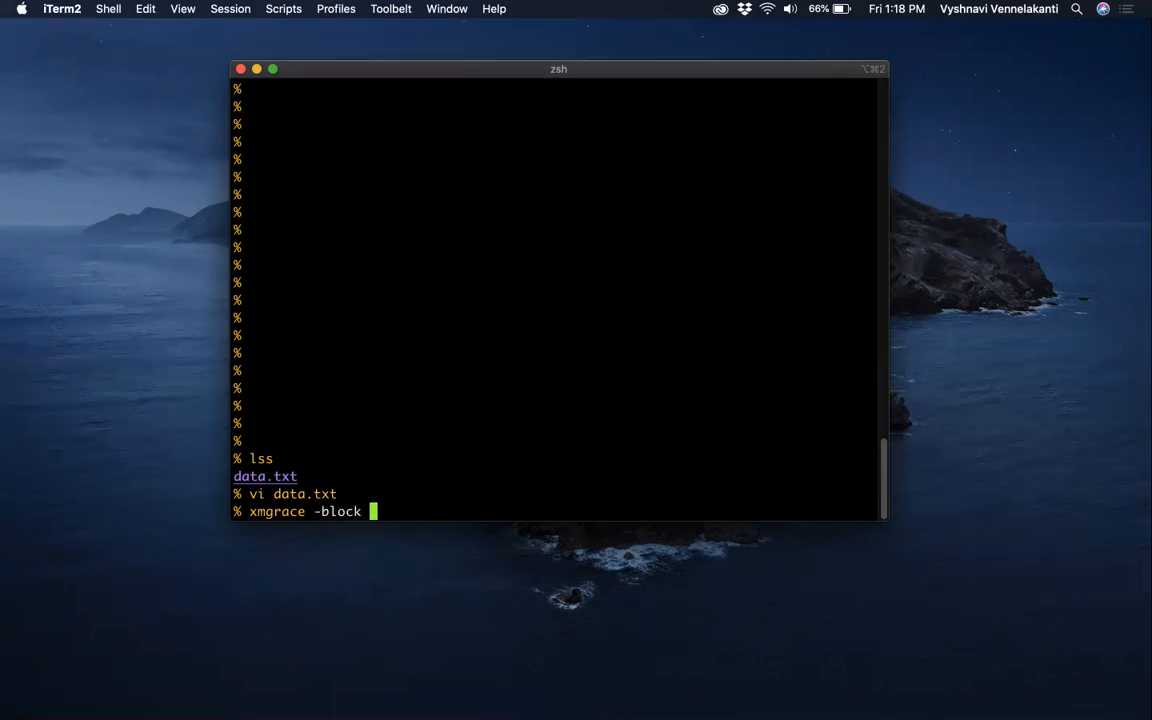
{"action": "type", "text": "da"}
{"action": "key", "text": "Tab"}
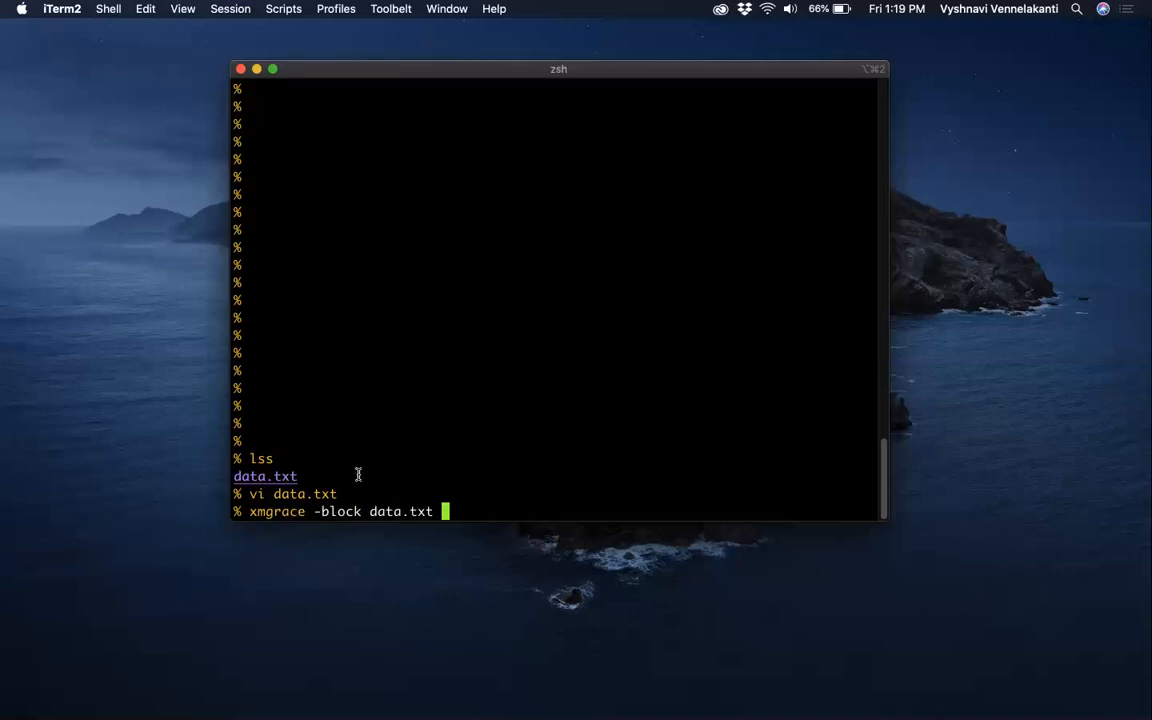
{"action": "type", "text": "-bxy 1:1"}
{"action": "key", "text": "Return"}
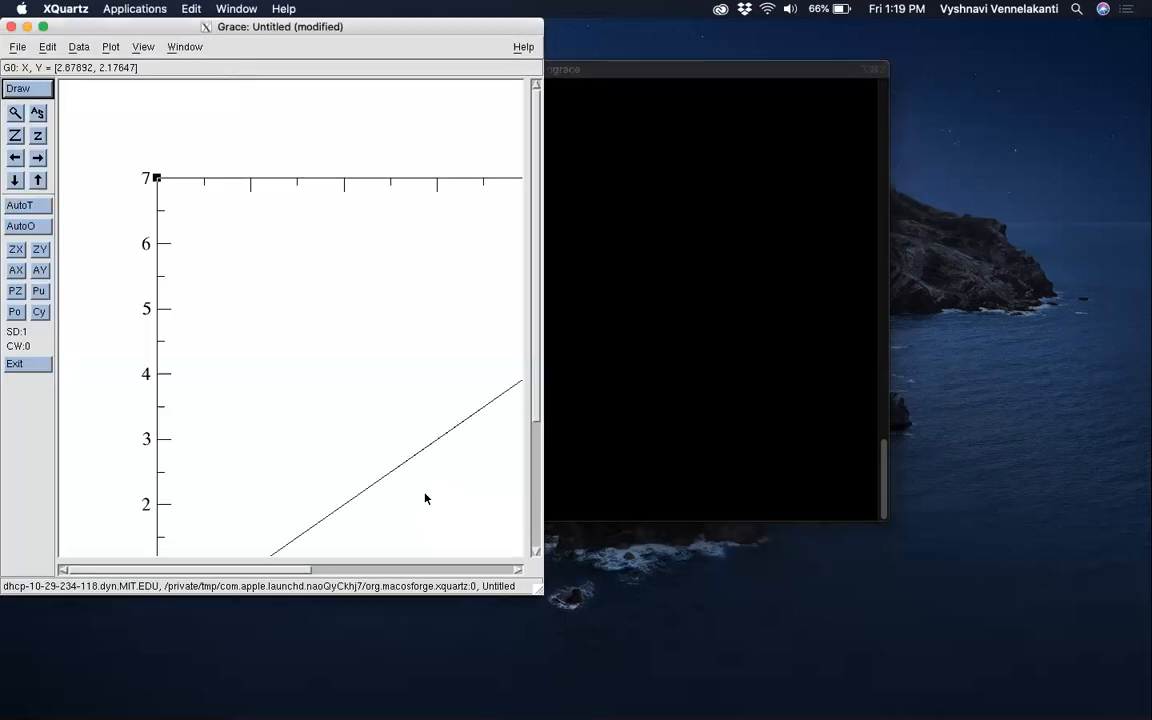
{"action": "left_click_drag", "start_coordinate": [536, 592], "coordinate": [1010, 707]}
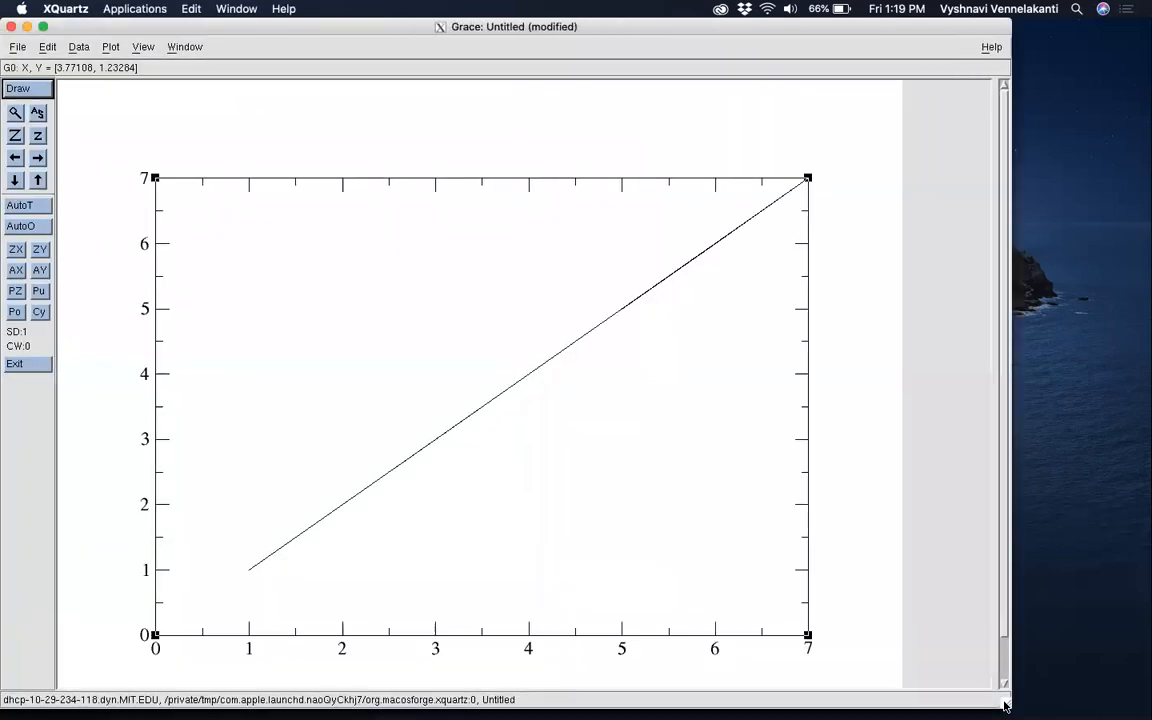
{"action": "left_click_drag", "start_coordinate": [581, 23], "coordinate": [630, 23]}
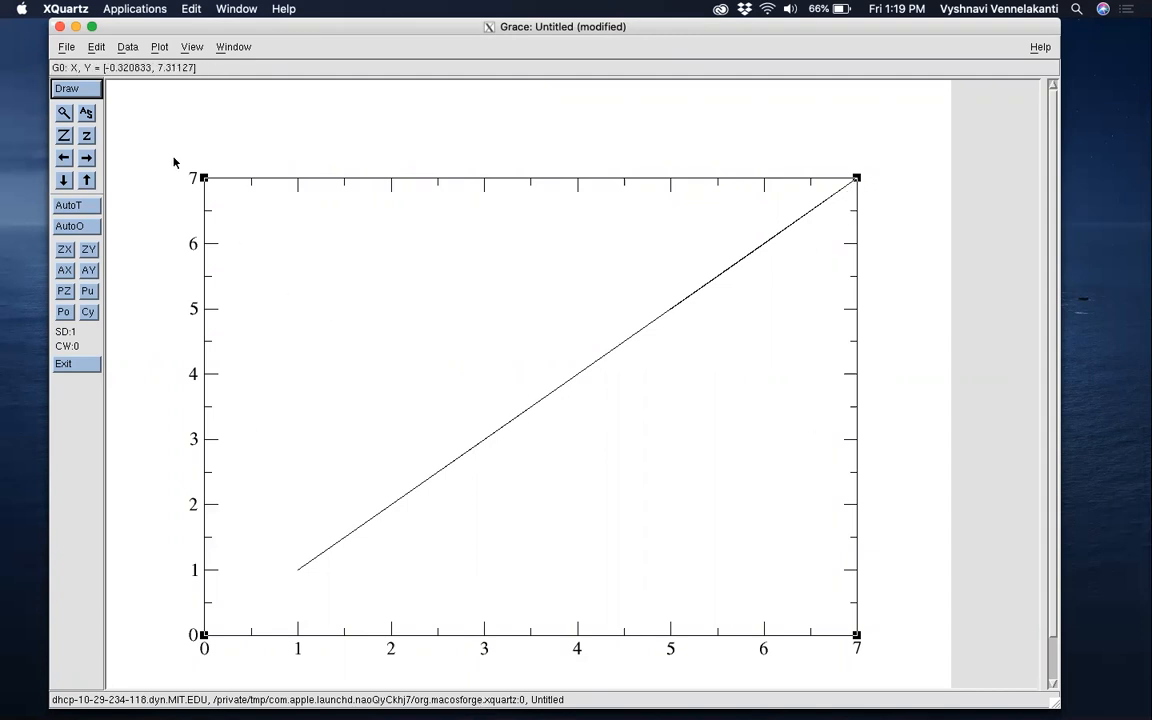
Open the Histograms transformation, choose G0.S0 as the source set, and shift the dialog aside.
{"action": "left_click", "coordinate": [126, 47]}
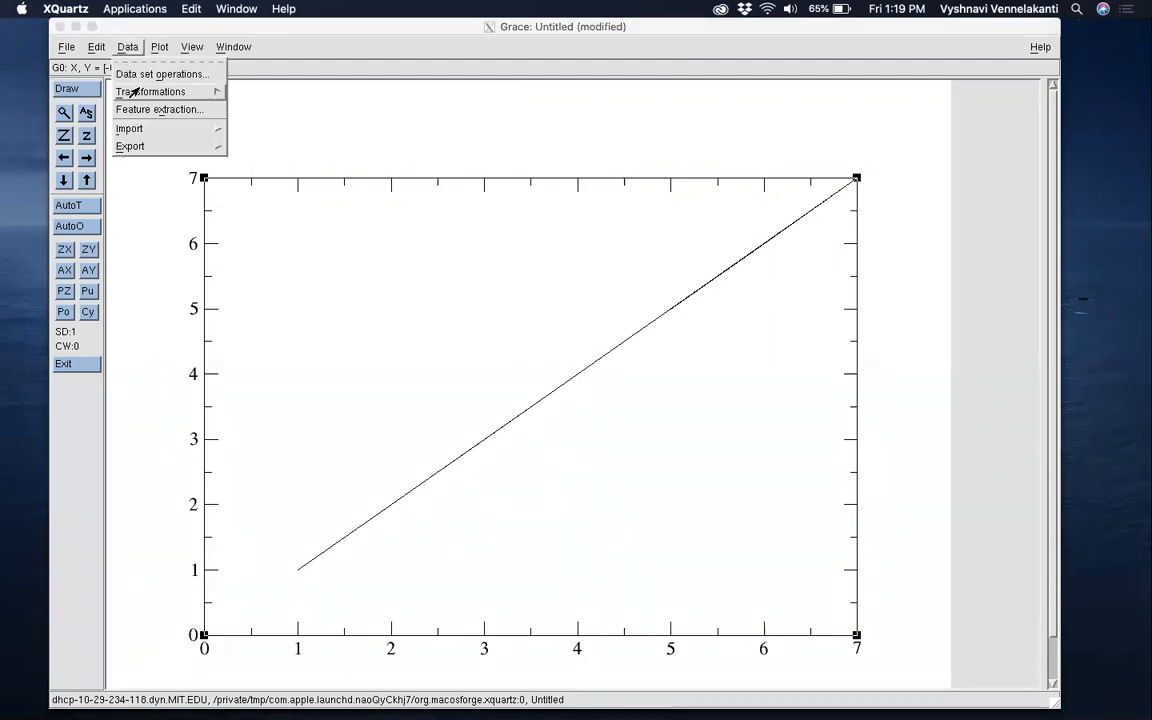
{"action": "mouse_move", "coordinate": [131, 95]}
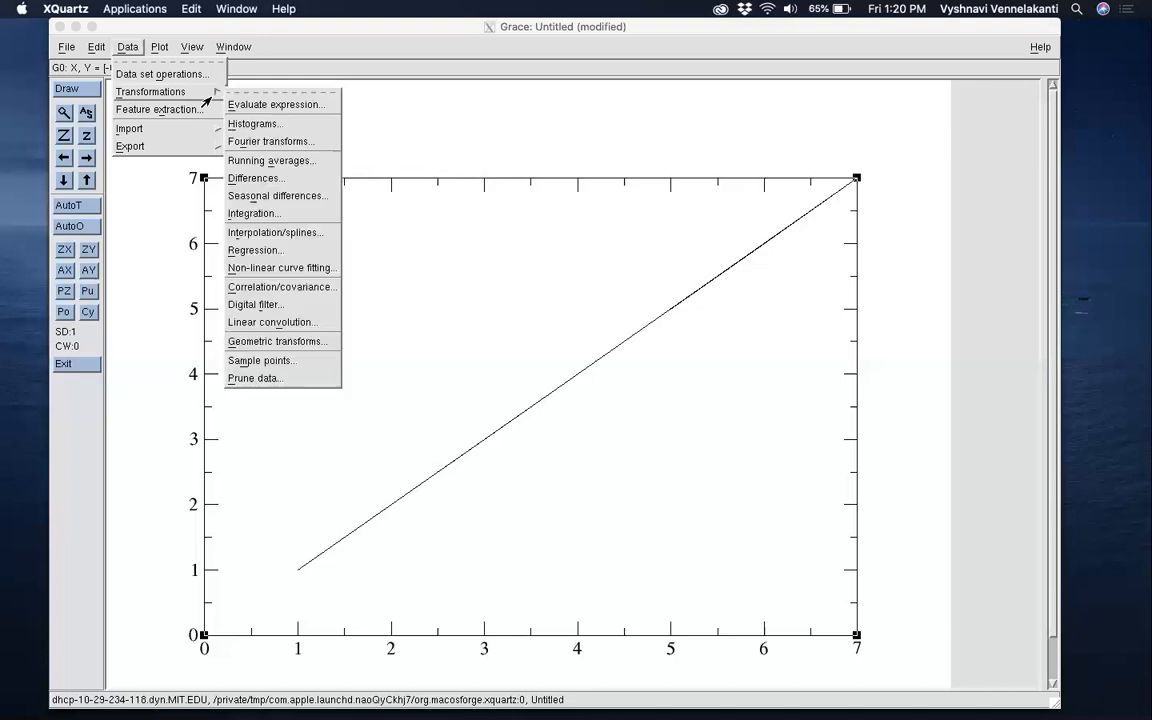
{"action": "left_click", "coordinate": [253, 124]}
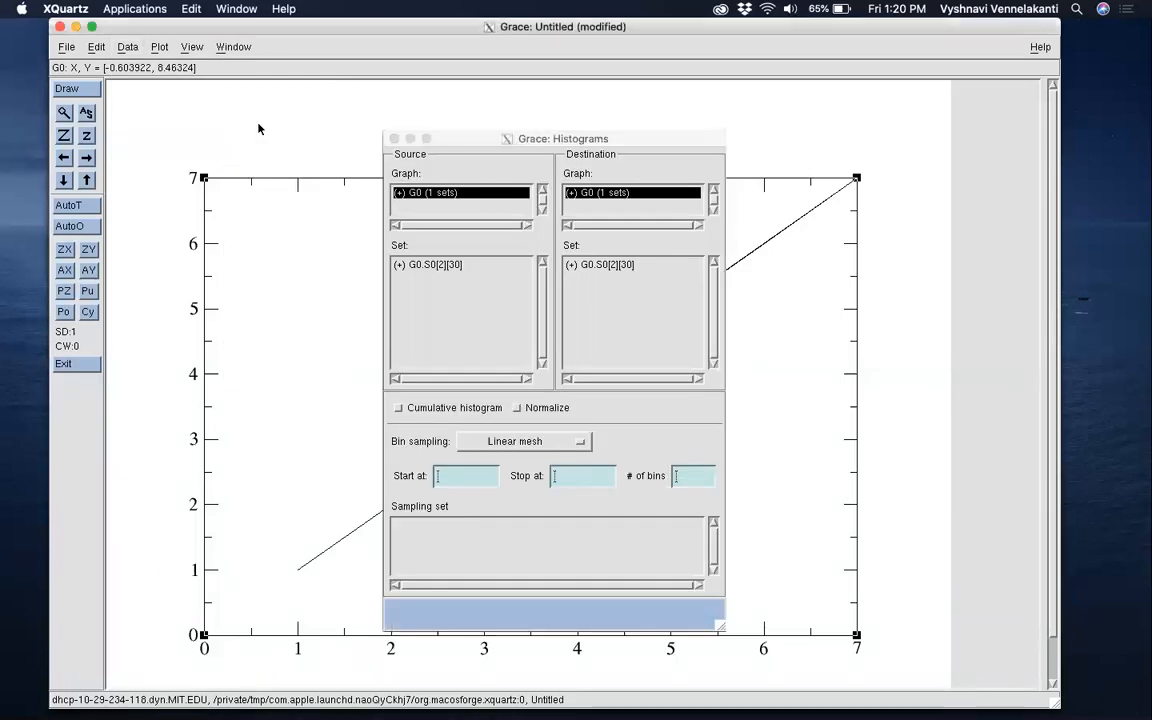
{"action": "left_click", "coordinate": [421, 266]}
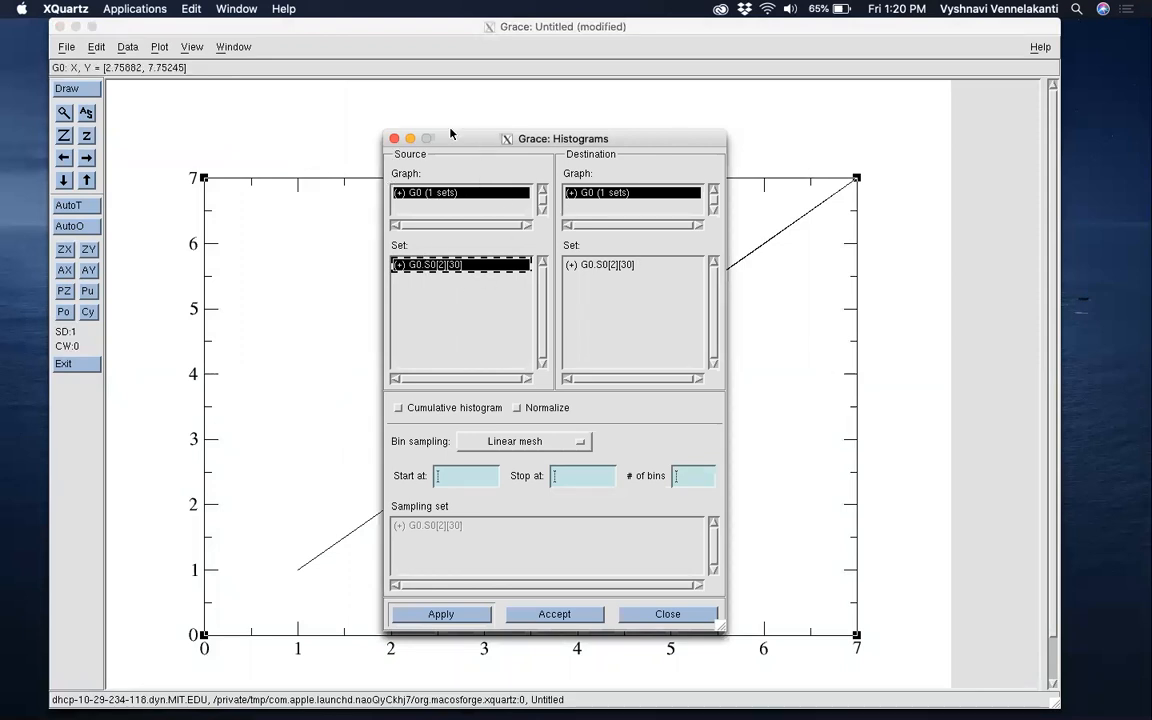
{"action": "left_click_drag", "start_coordinate": [492, 145], "coordinate": [560, 128]}
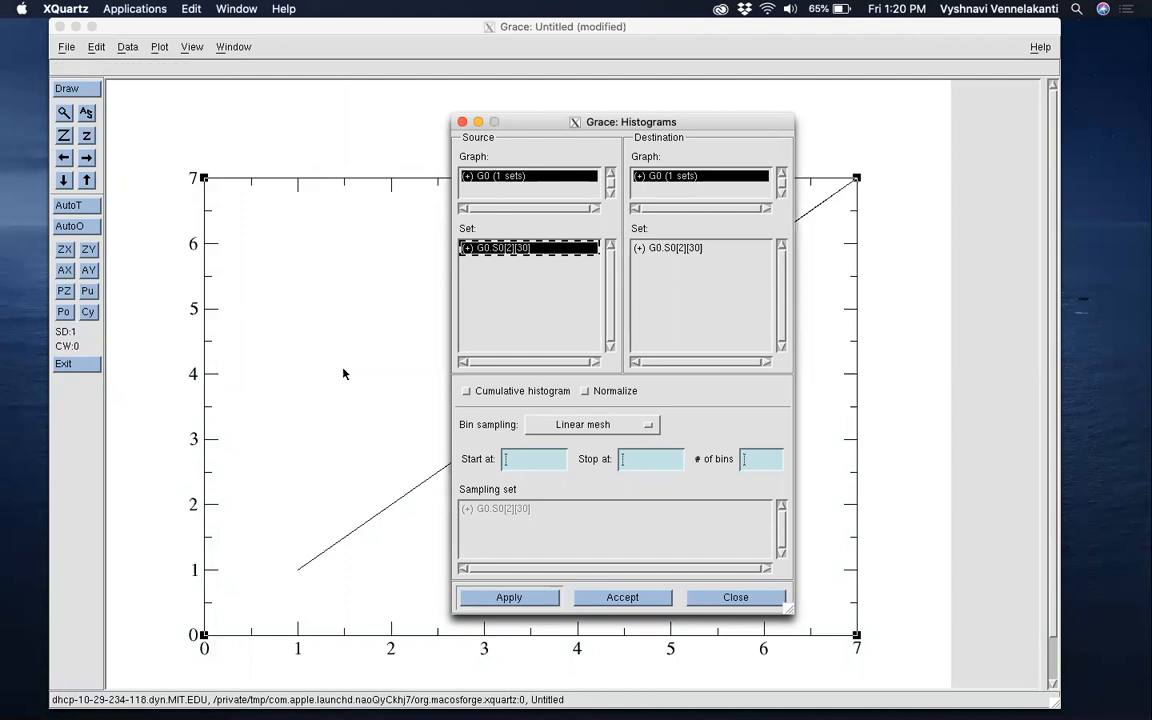
Duplicate source set G0.S0 and choose the copy, G0.S1, as the histogram's destination set.
{"action": "right_click", "coordinate": [520, 251]}
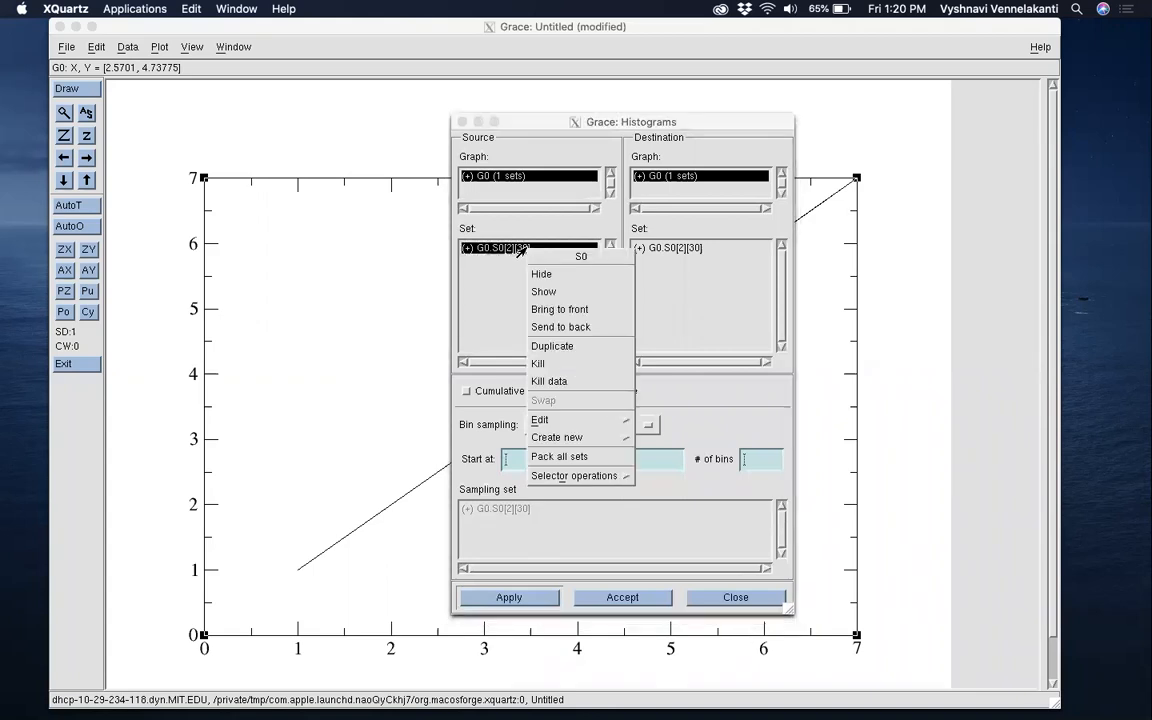
{"action": "left_click", "coordinate": [520, 251]}
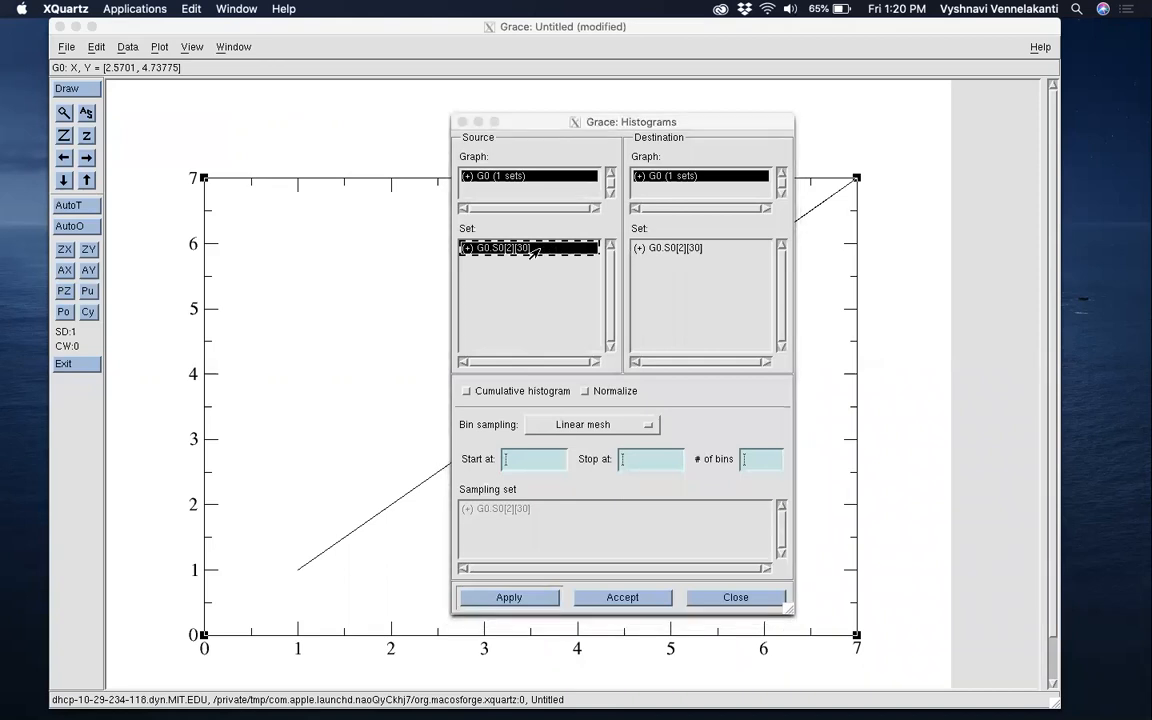
{"action": "right_click", "coordinate": [533, 251]}
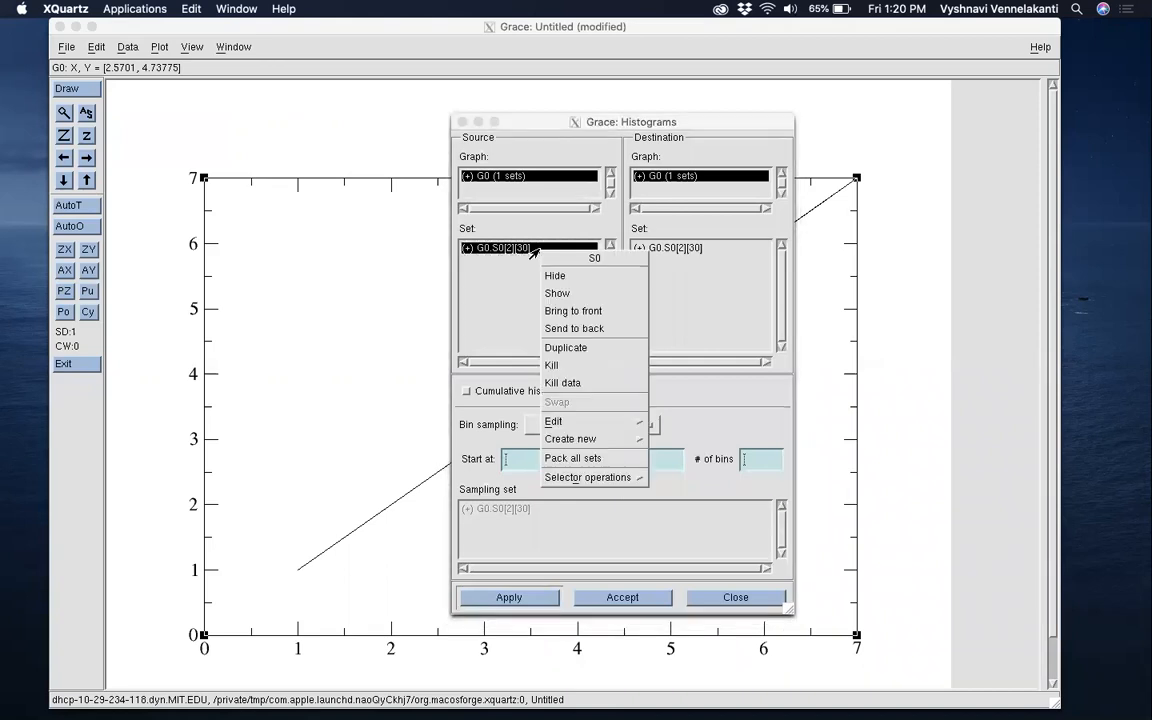
{"action": "left_click", "coordinate": [550, 349]}
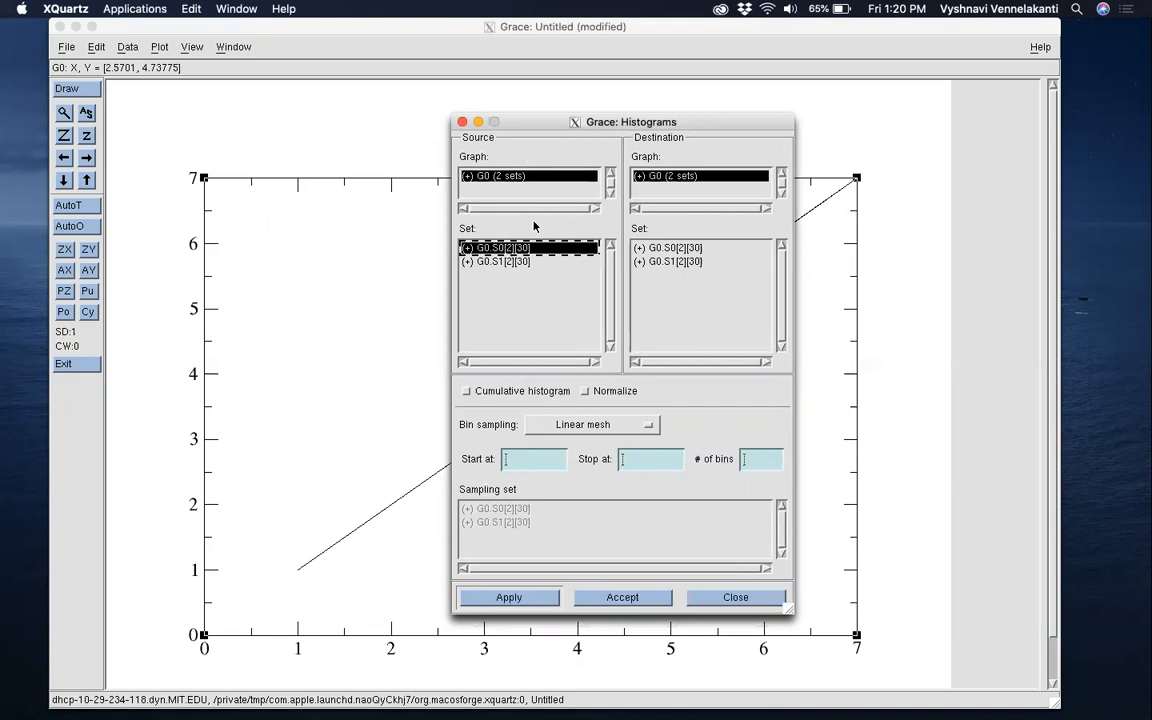
{"action": "left_click", "coordinate": [675, 262]}
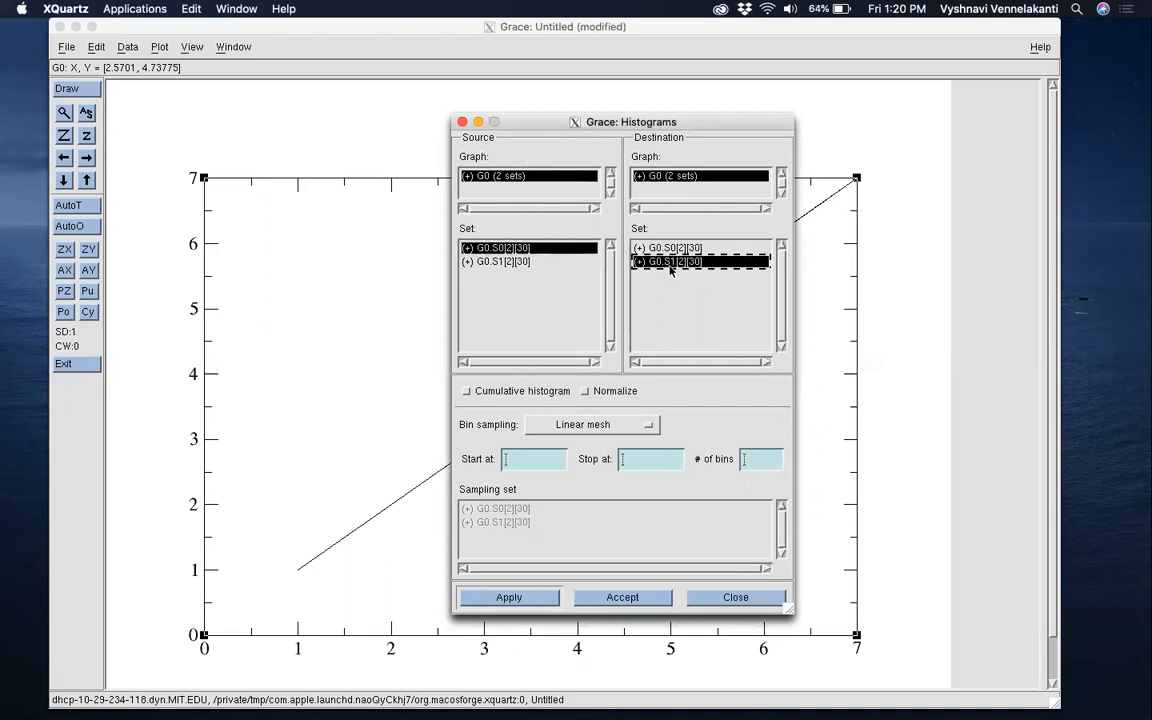
Hide the original data set G0.S0 and show it again.
{"action": "right_click", "coordinate": [535, 248]}
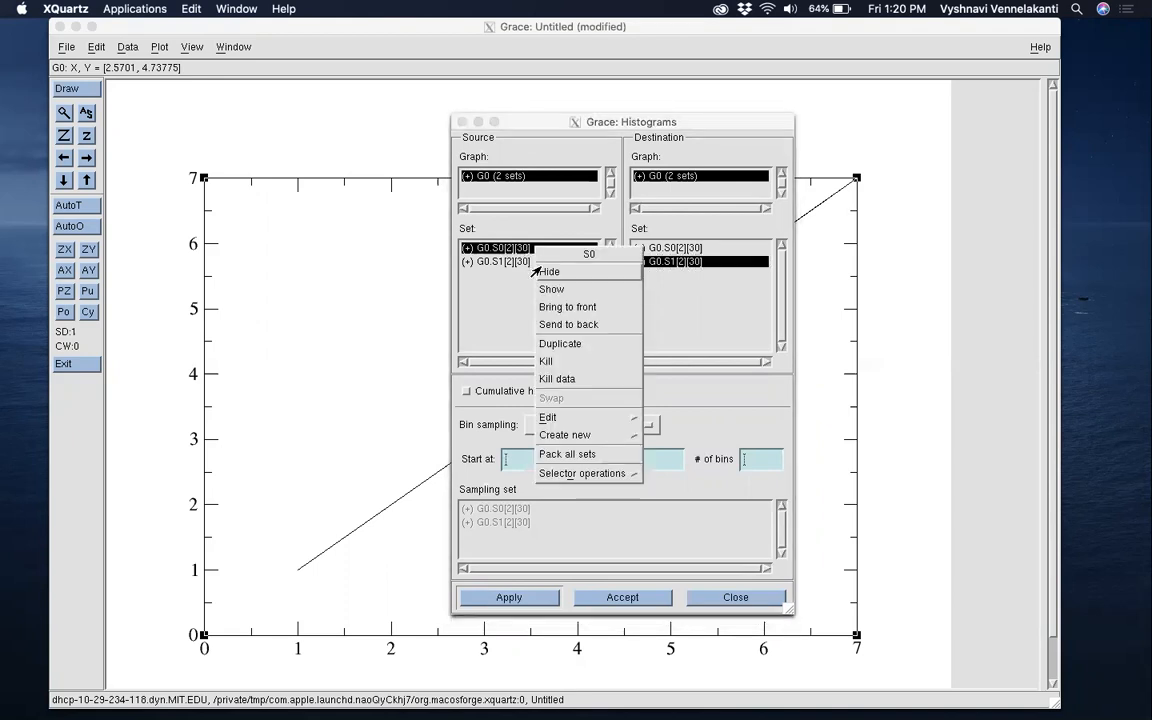
{"action": "left_click", "coordinate": [540, 271]}
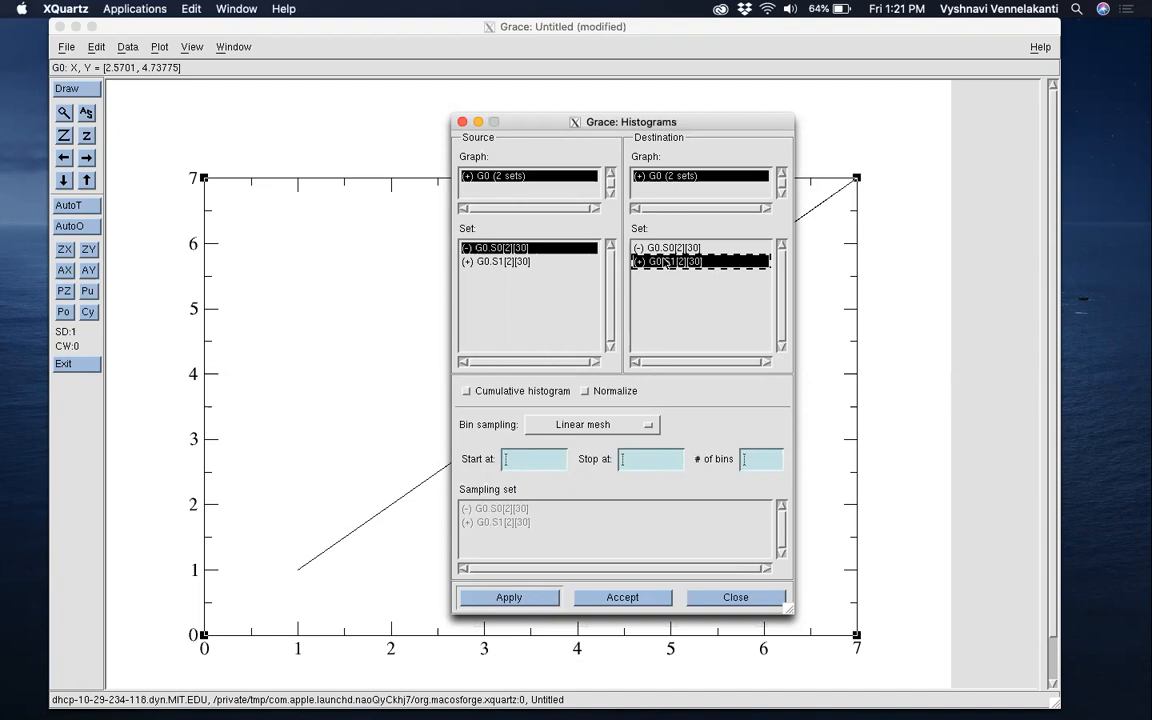
{"action": "right_click", "coordinate": [482, 248]}
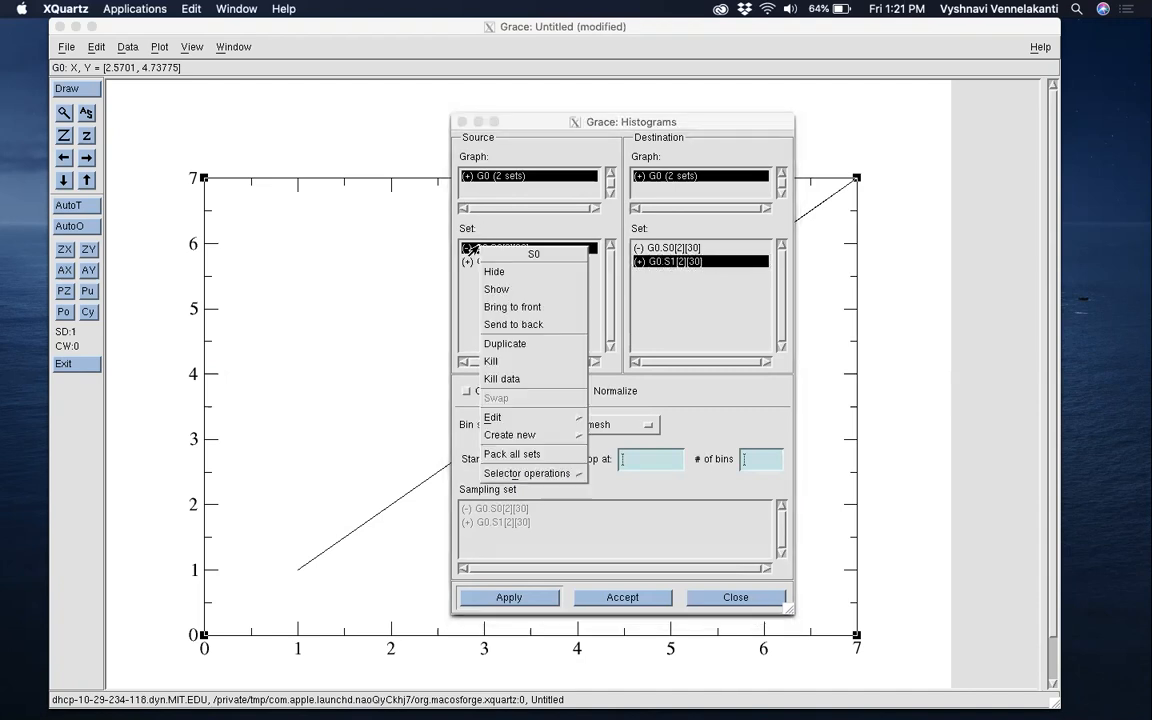
{"action": "left_click", "coordinate": [492, 290]}
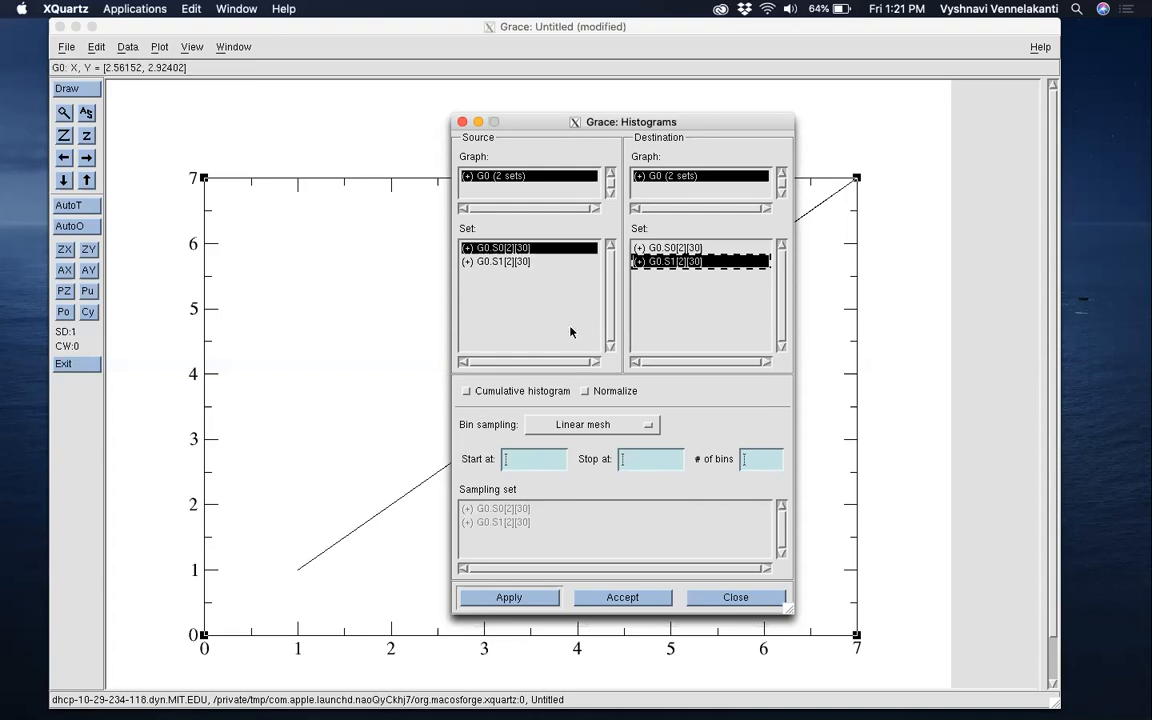
Hide the original data set G0.S0 in the source list.
{"action": "right_click", "coordinate": [519, 247]}
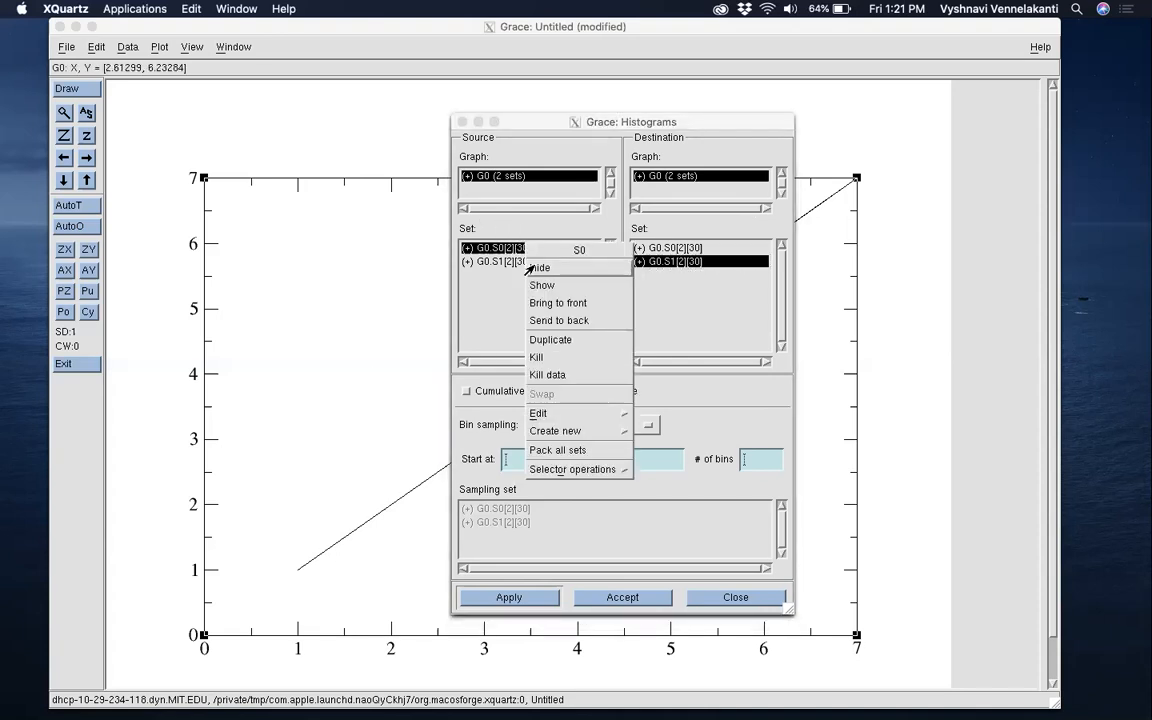
{"action": "left_click", "coordinate": [543, 268]}
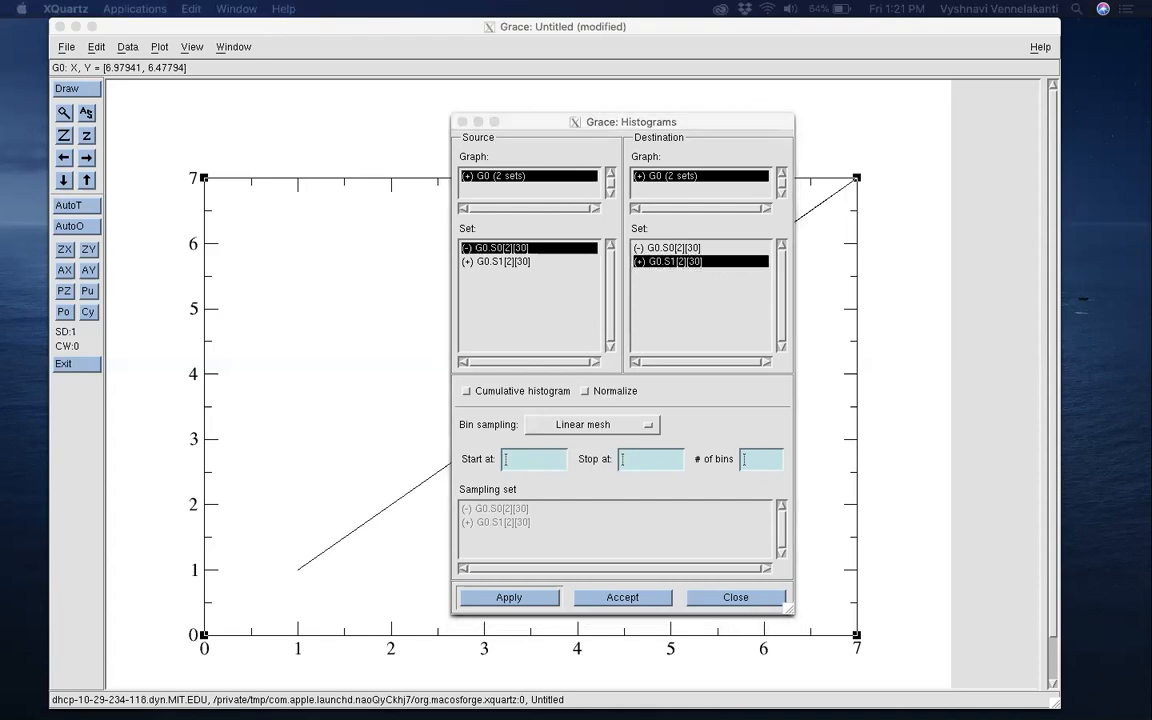
{"action": "left_click", "coordinate": [610, 331]}
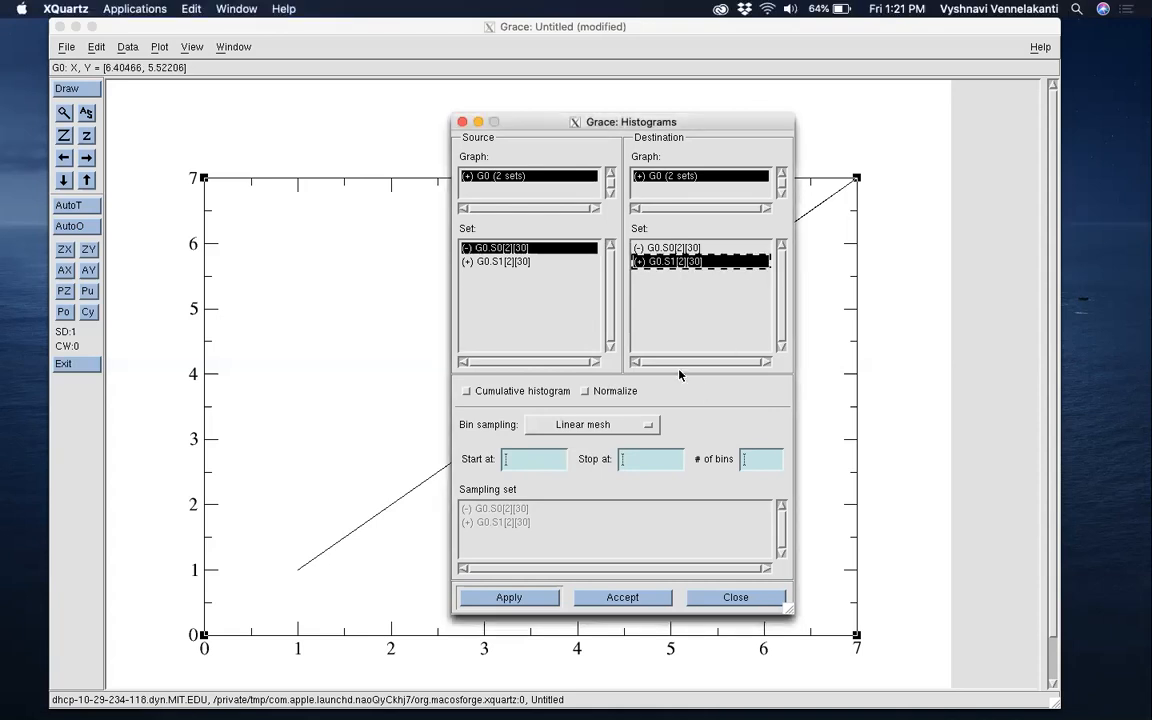
Generate the histogram with linear mesh bin sampling, starting at 0, stopping at 8, with 8 bins.
{"action": "left_click_drag", "start_coordinate": [546, 120], "coordinate": [696, 96]}
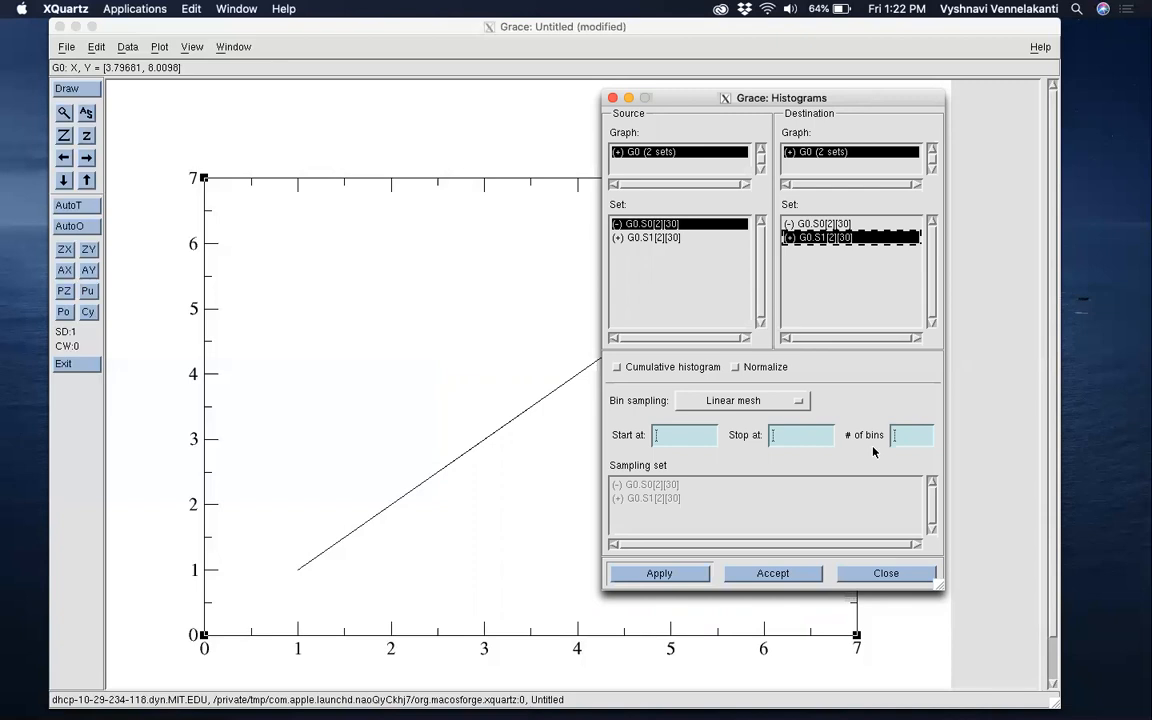
{"action": "left_click", "coordinate": [702, 438]}
{"action": "type", "text": "0"}
{"action": "left_click", "coordinate": [802, 436]}
{"action": "type", "text": "8"}
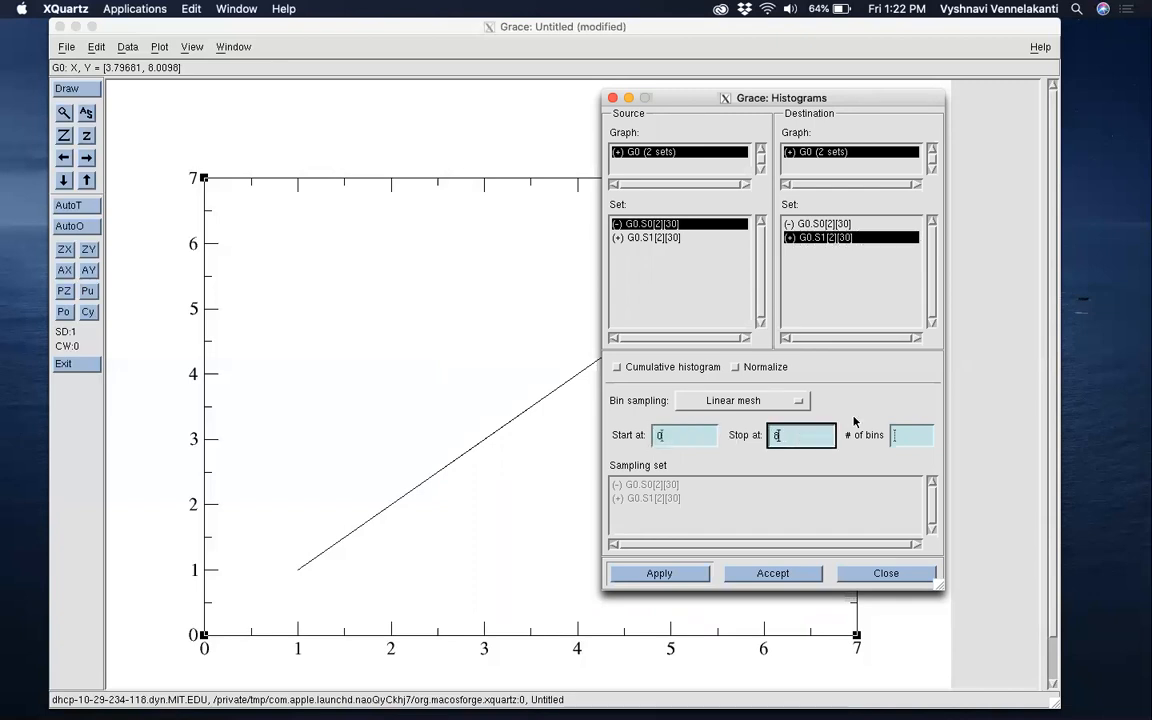
{"action": "left_click", "coordinate": [907, 438]}
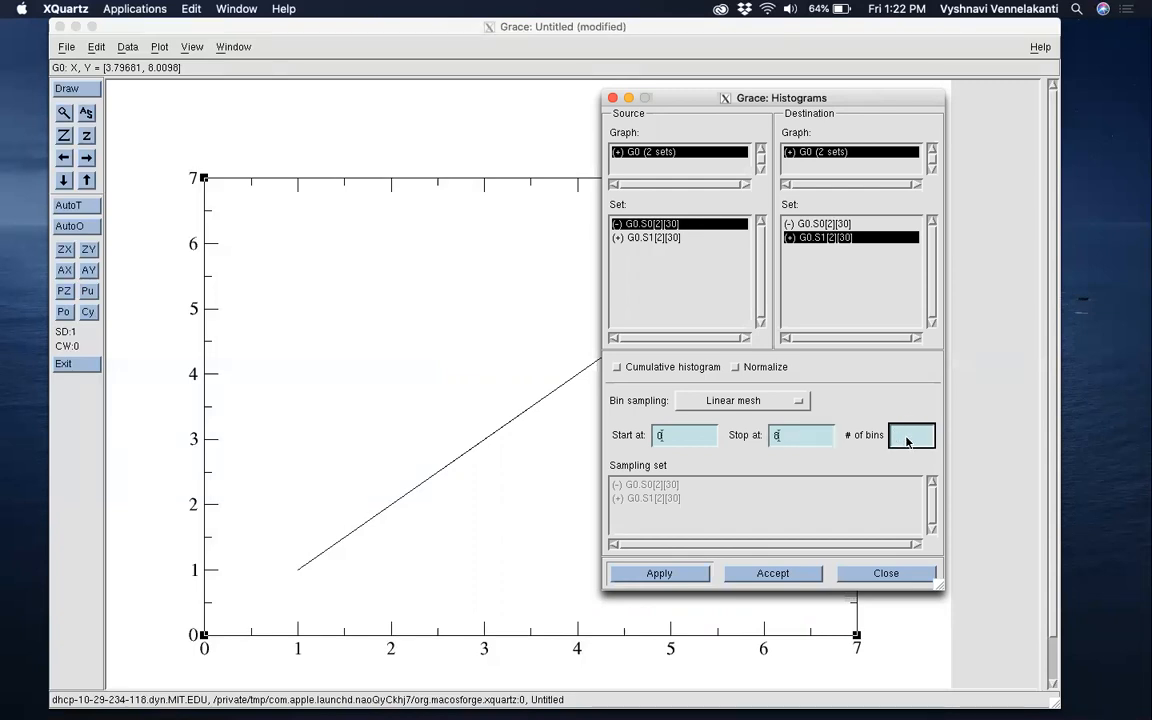
{"action": "type", "text": "8"}
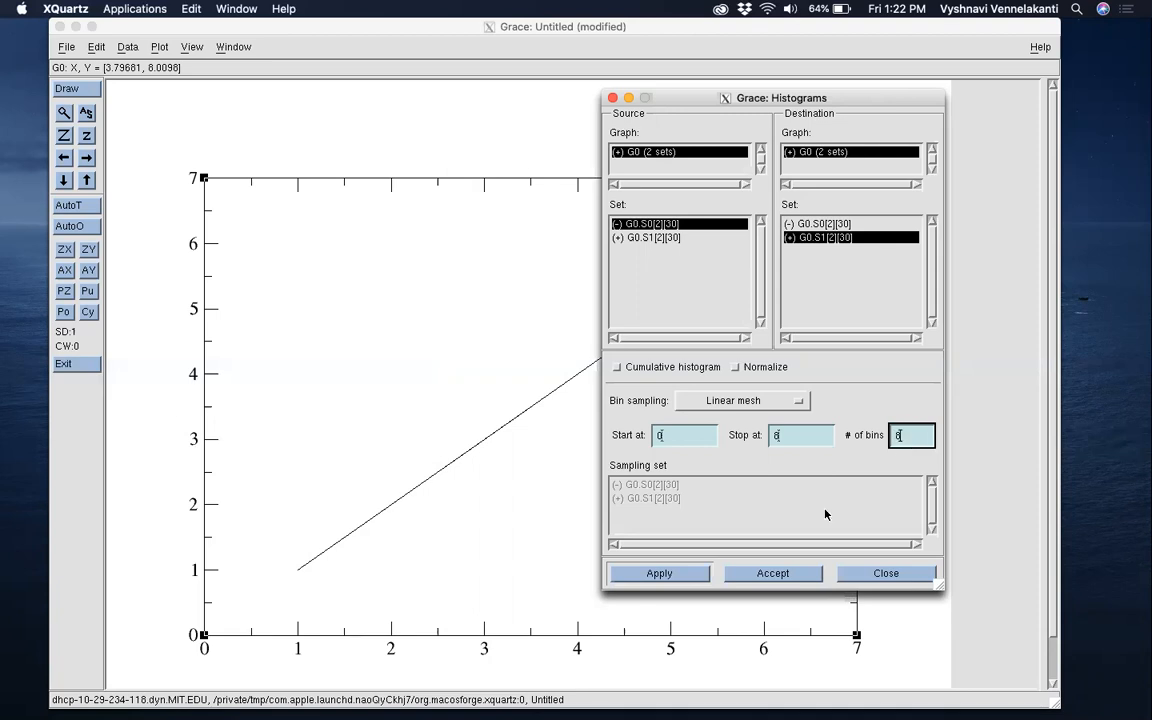
{"action": "left_click", "coordinate": [625, 573]}
Arrange the Histograms dialog and the plot window side by side to view the whole histogram.
{"action": "left_click_drag", "start_coordinate": [652, 100], "coordinate": [823, 96]}
{"action": "left_click_drag", "start_coordinate": [722, 27], "coordinate": [666, 29]}
{"action": "left_click_drag", "start_coordinate": [844, 92], "coordinate": [897, 93]}
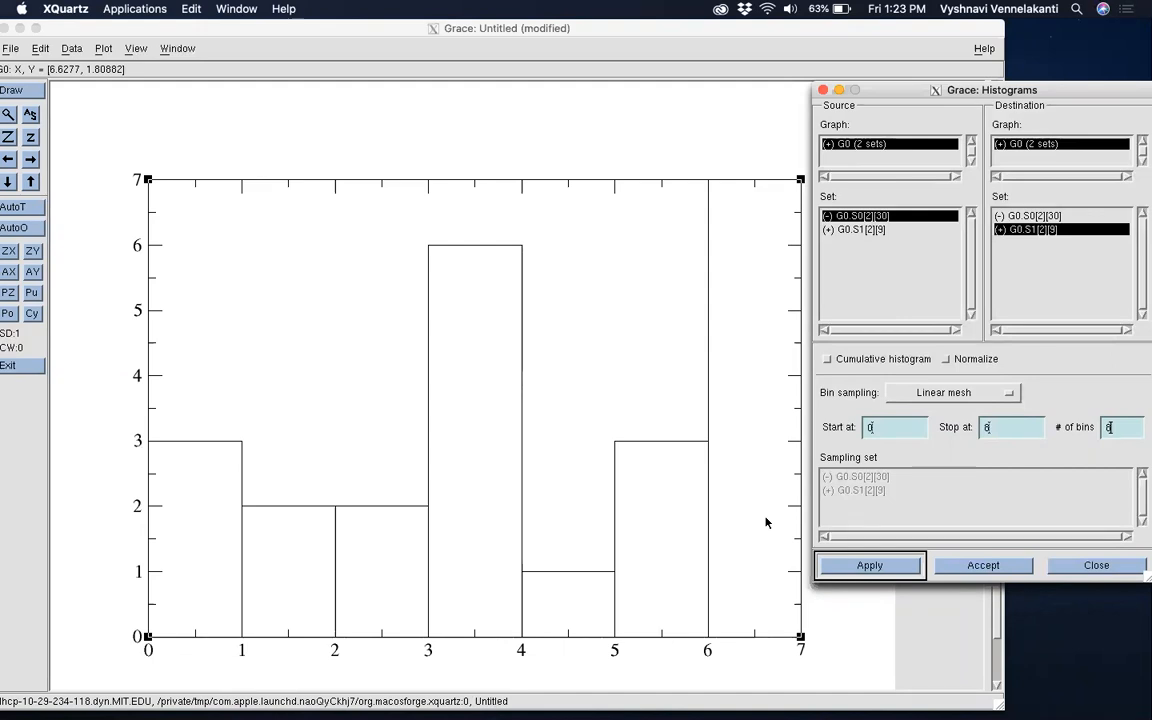
Regenerate the histogram with the linear mesh stopping at 7 and 7 bins.
{"action": "left_click", "coordinate": [987, 430]}
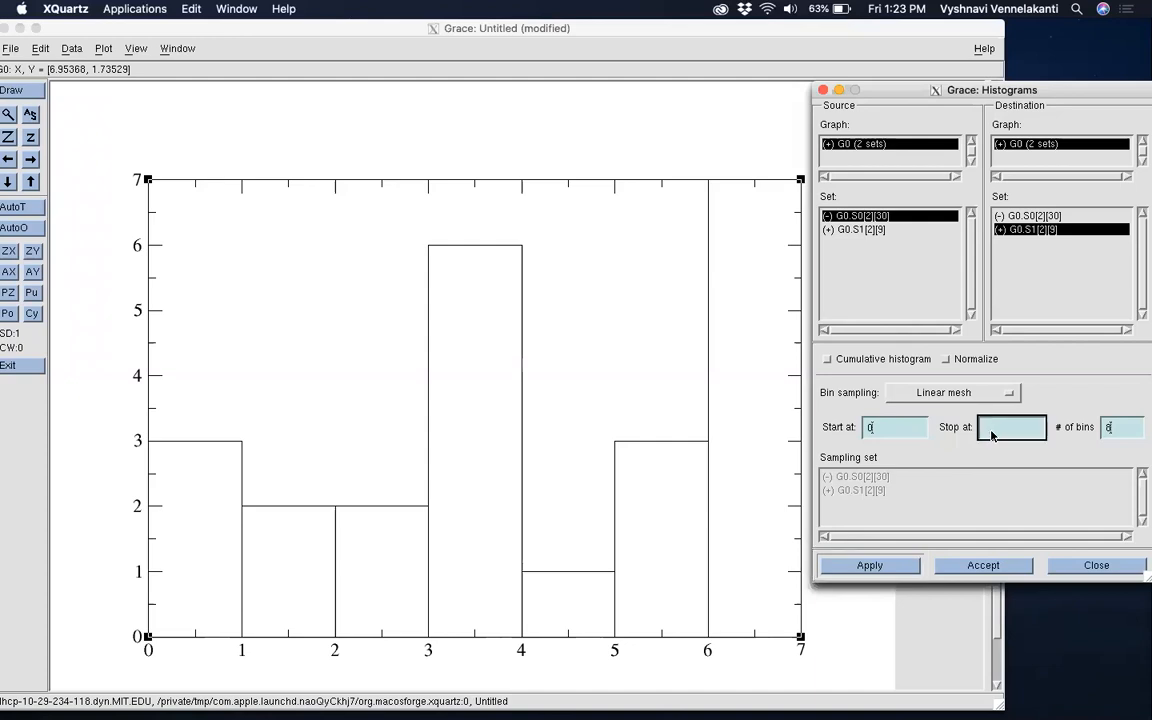
{"action": "type", "text": "7"}
{"action": "left_click", "coordinate": [1117, 430]}
{"action": "key", "text": "BackSpace"}
{"action": "type", "text": "7"}
{"action": "left_click", "coordinate": [872, 566]}
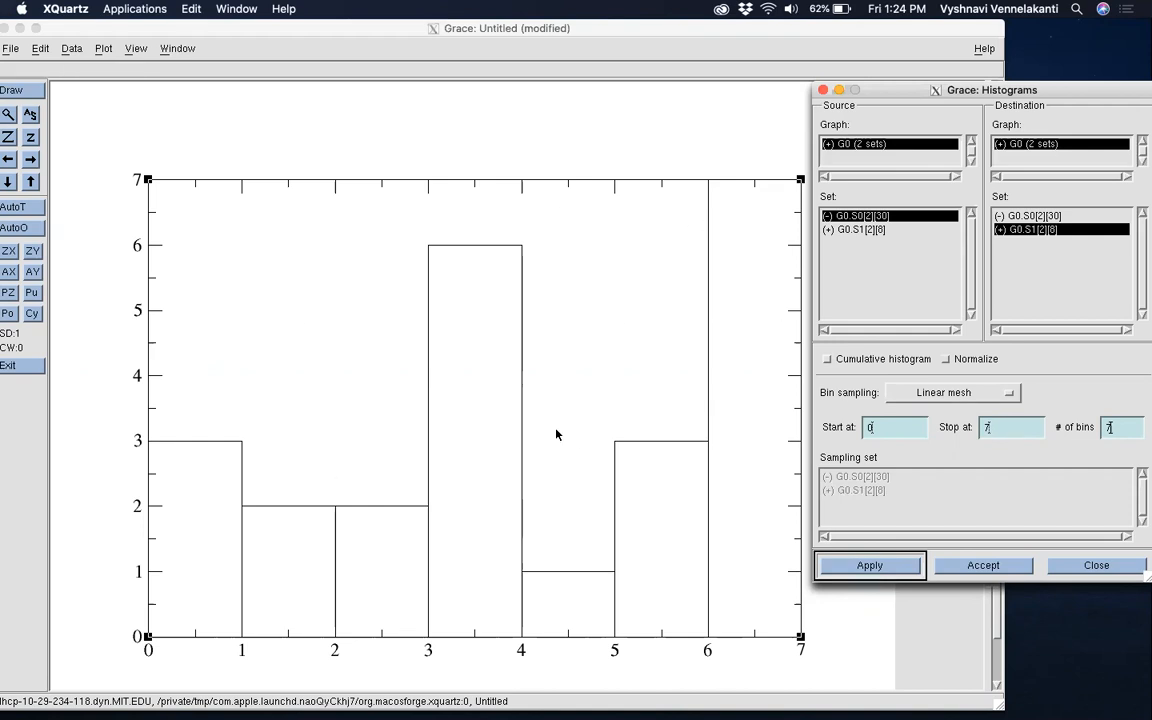
Set the X axis stop value to 8 in the axis properties.
{"action": "left_click", "coordinate": [107, 50]}
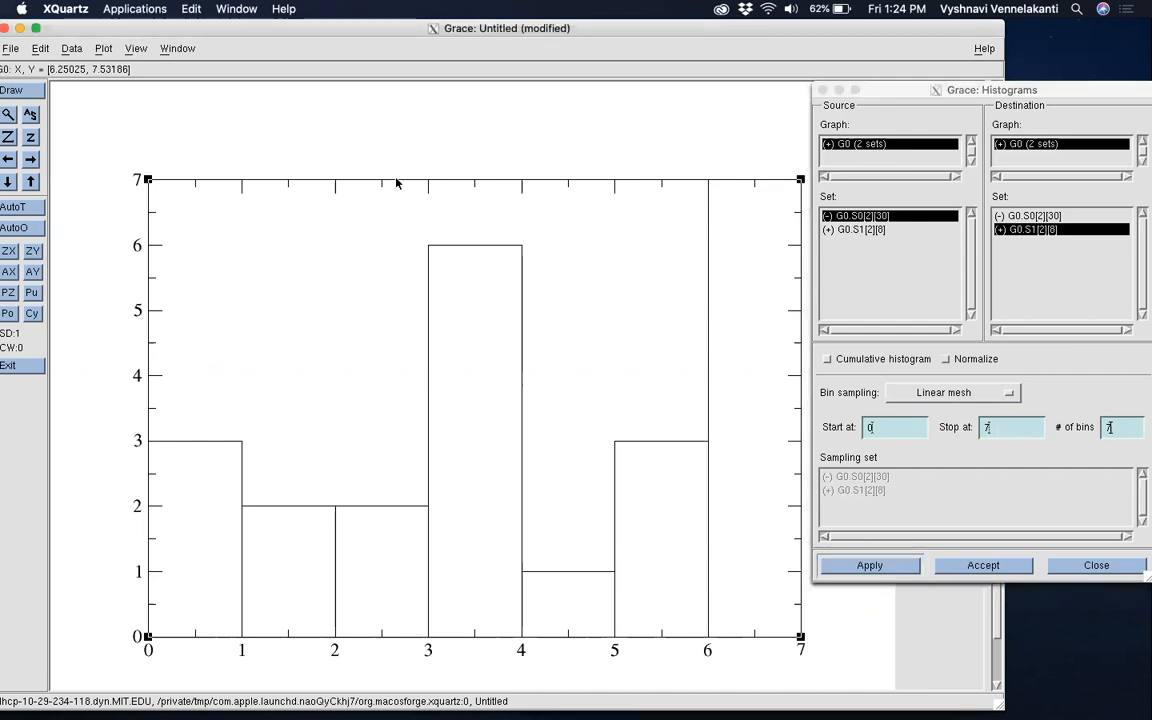
{"action": "left_click", "coordinate": [103, 49]}
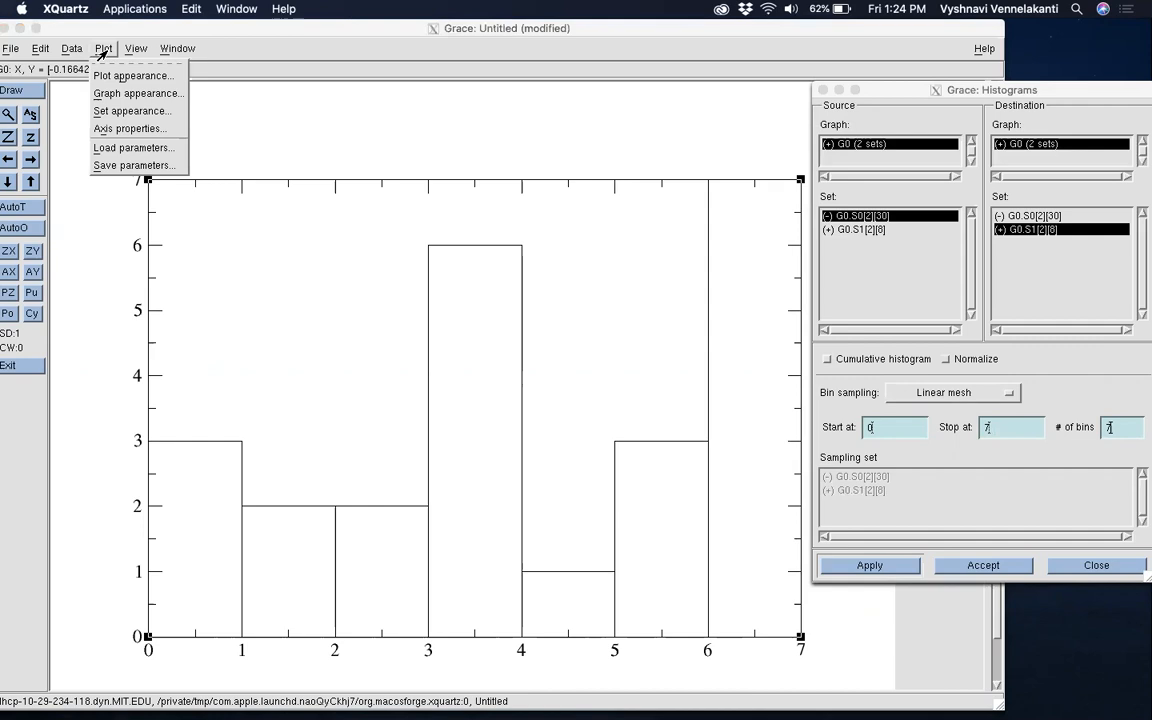
{"action": "left_click", "coordinate": [108, 128]}
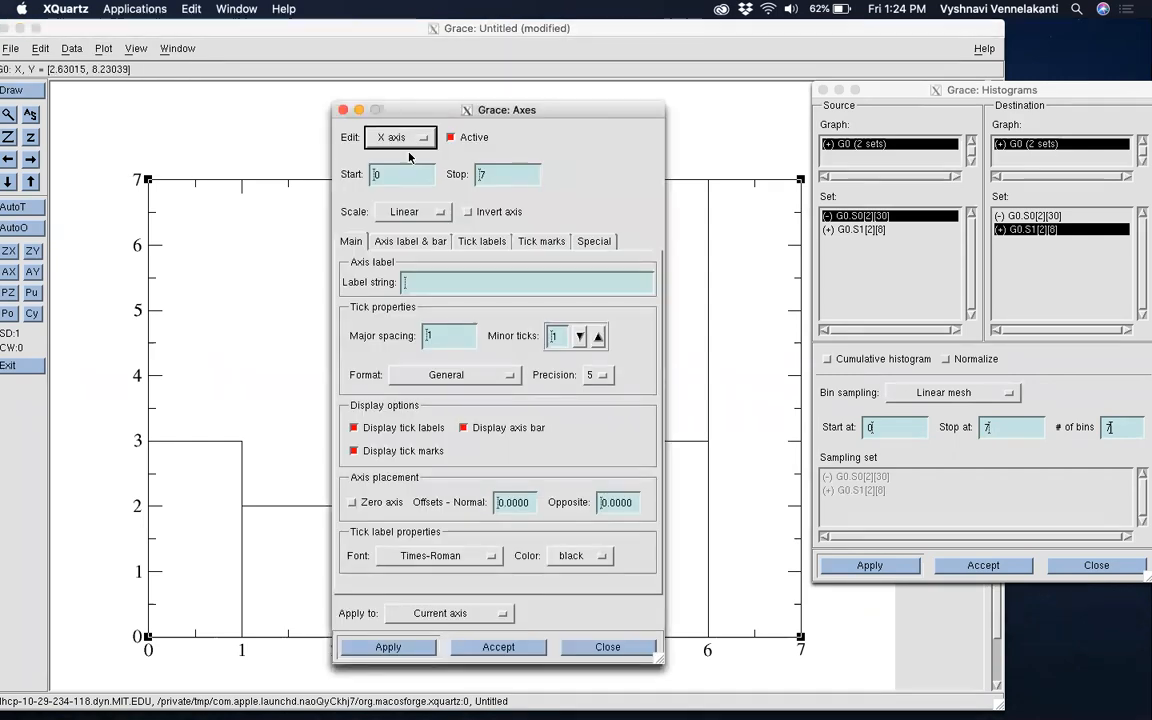
{"action": "left_click", "coordinate": [489, 175]}
{"action": "key", "text": "BackSpace"}
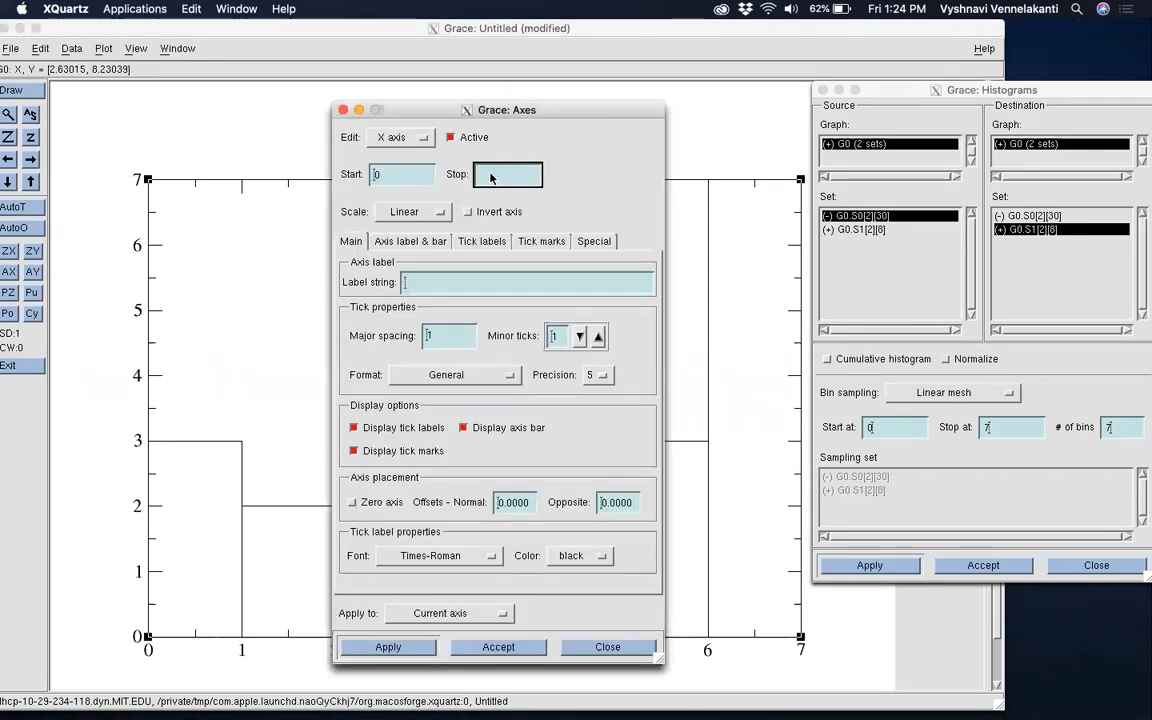
{"action": "type", "text": "8"}
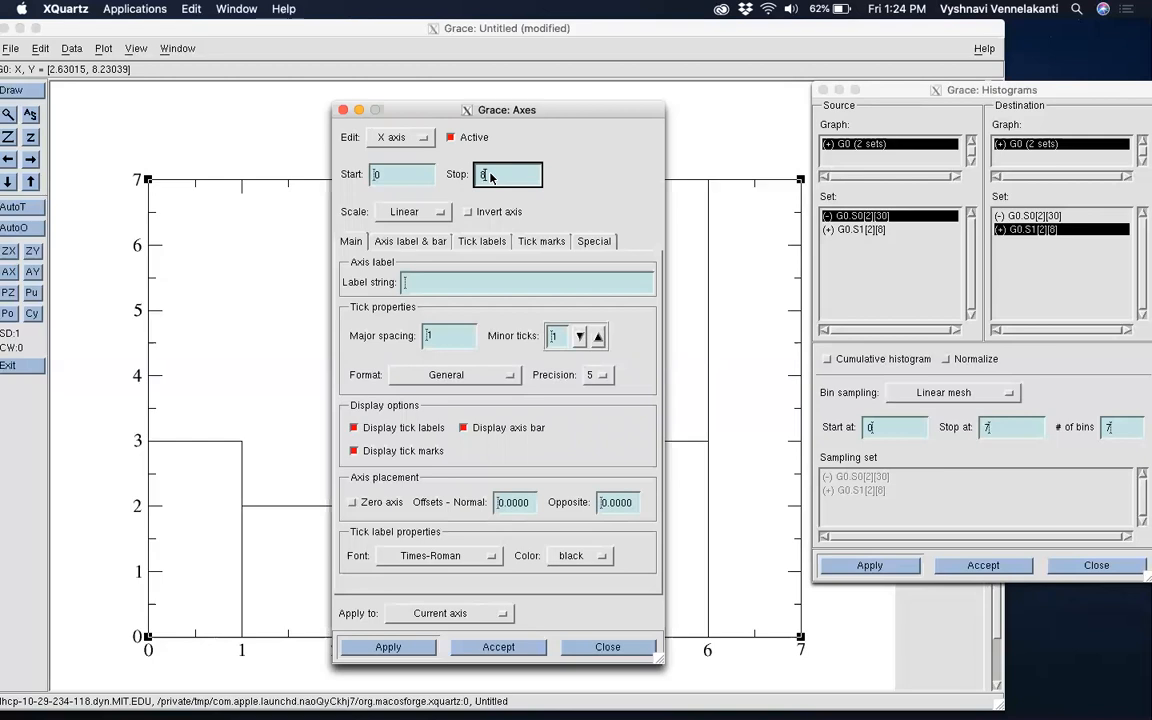
{"action": "left_click", "coordinate": [409, 649]}
Set the Y axis stop value to 14 and apply it.
{"action": "left_click", "coordinate": [365, 137]}
{"action": "left_click", "coordinate": [385, 155]}
{"action": "double_click", "coordinate": [505, 174]}
{"action": "type", "text": "16"}
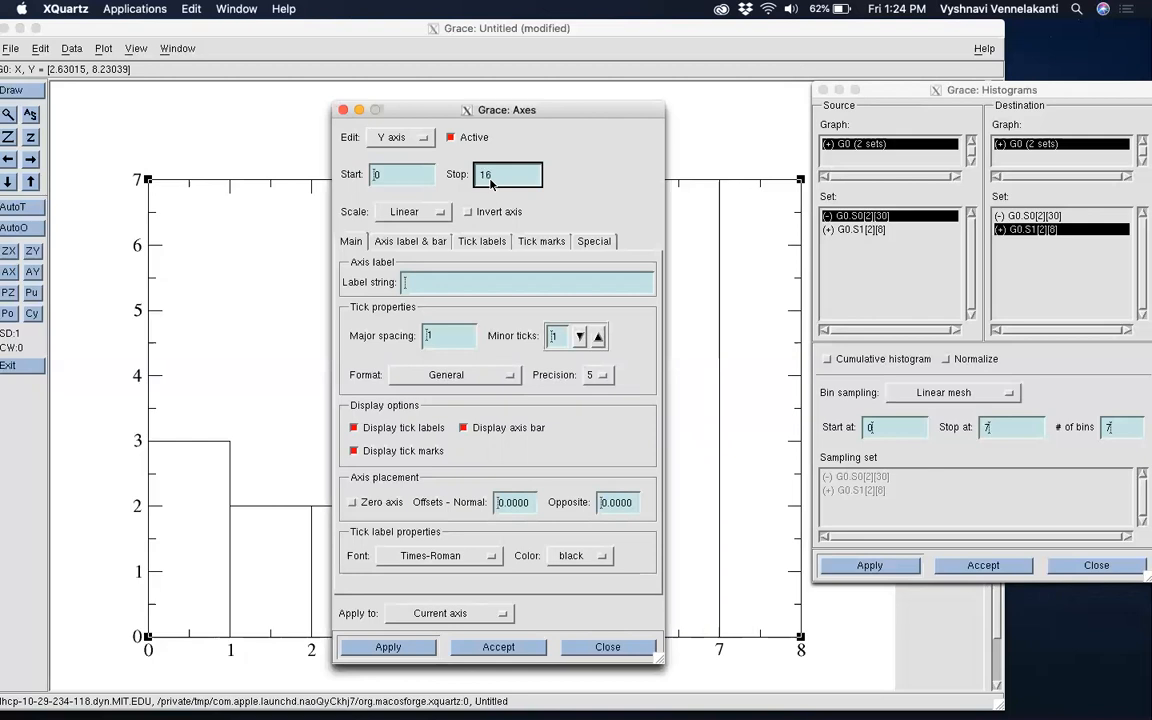
{"action": "key", "text": "BackSpace"}
{"action": "key", "text": "BackSpace"}
{"action": "type", "text": "14"}
{"action": "left_click", "coordinate": [388, 645]}
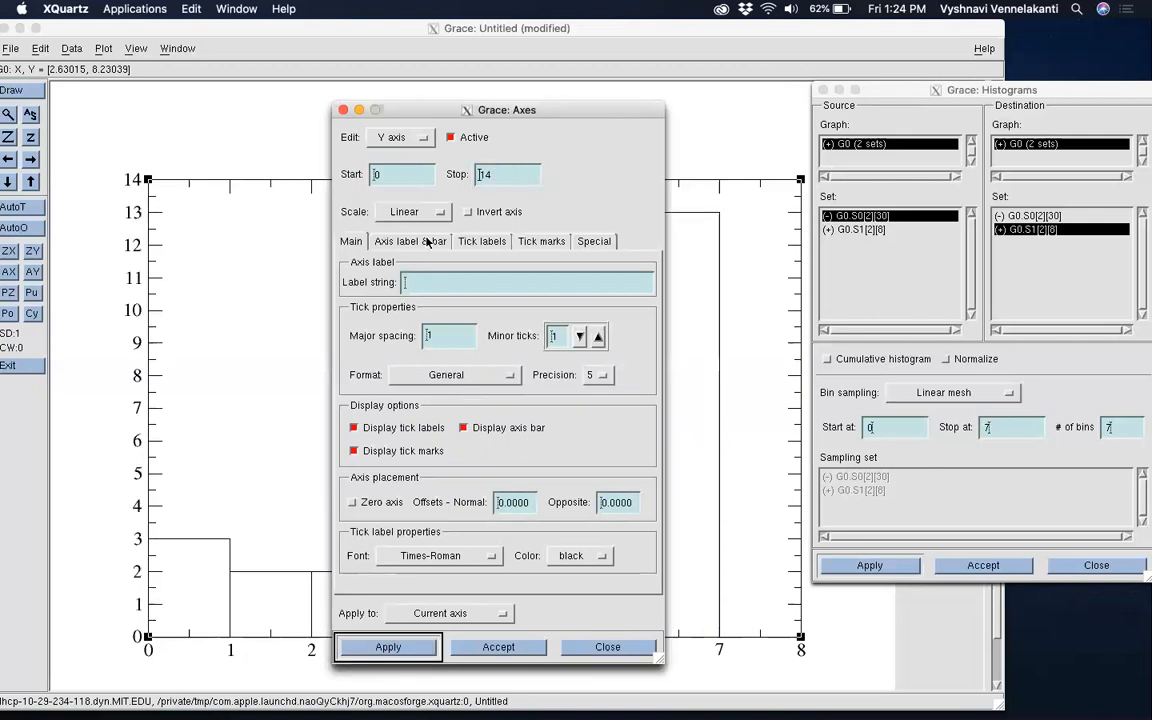
Move the Axes dialog off the plot to view the full histogram, and dismiss the dialog.
{"action": "left_click_drag", "start_coordinate": [412, 111], "coordinate": [870, 111]}
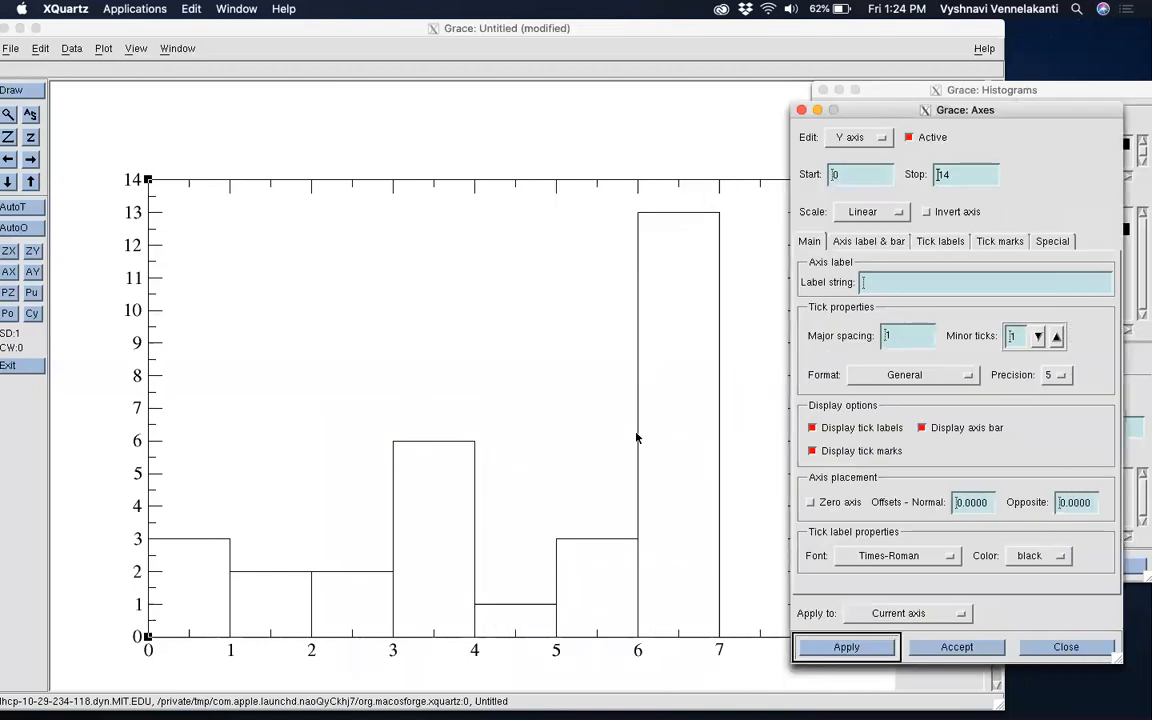
{"action": "left_click_drag", "start_coordinate": [788, 92], "coordinate": [818, 93]}
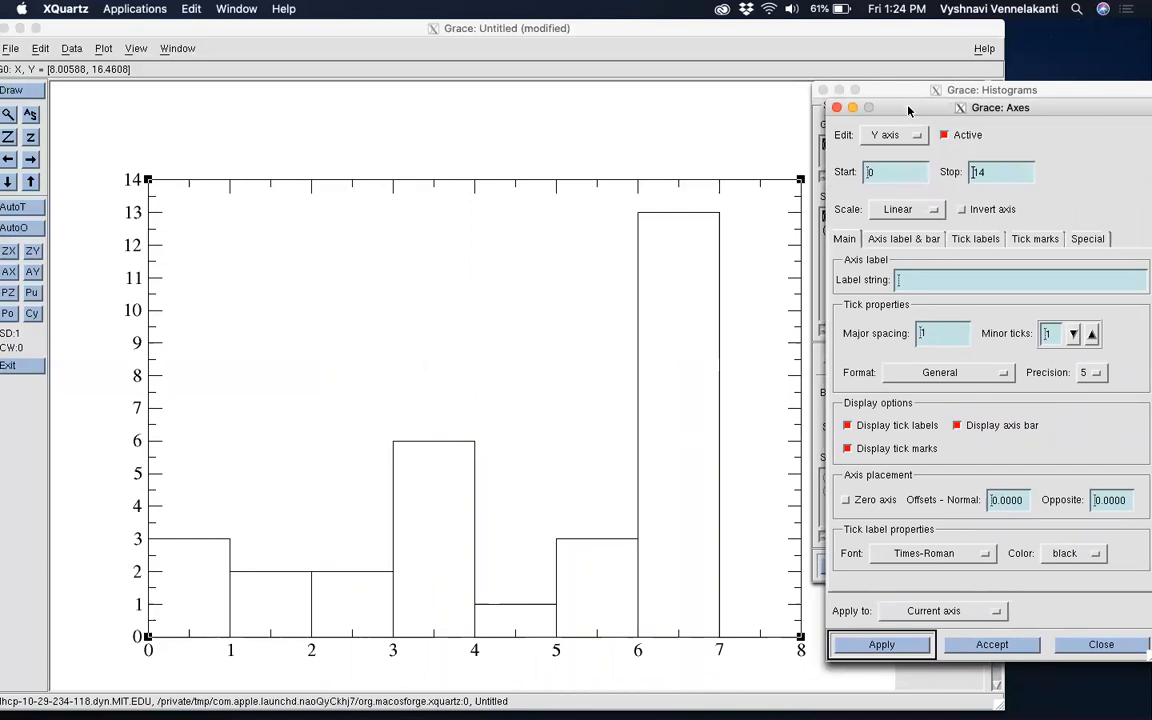
{"action": "left_click_drag", "start_coordinate": [908, 110], "coordinate": [630, 113]}
{"action": "left_click", "coordinate": [820, 648]}
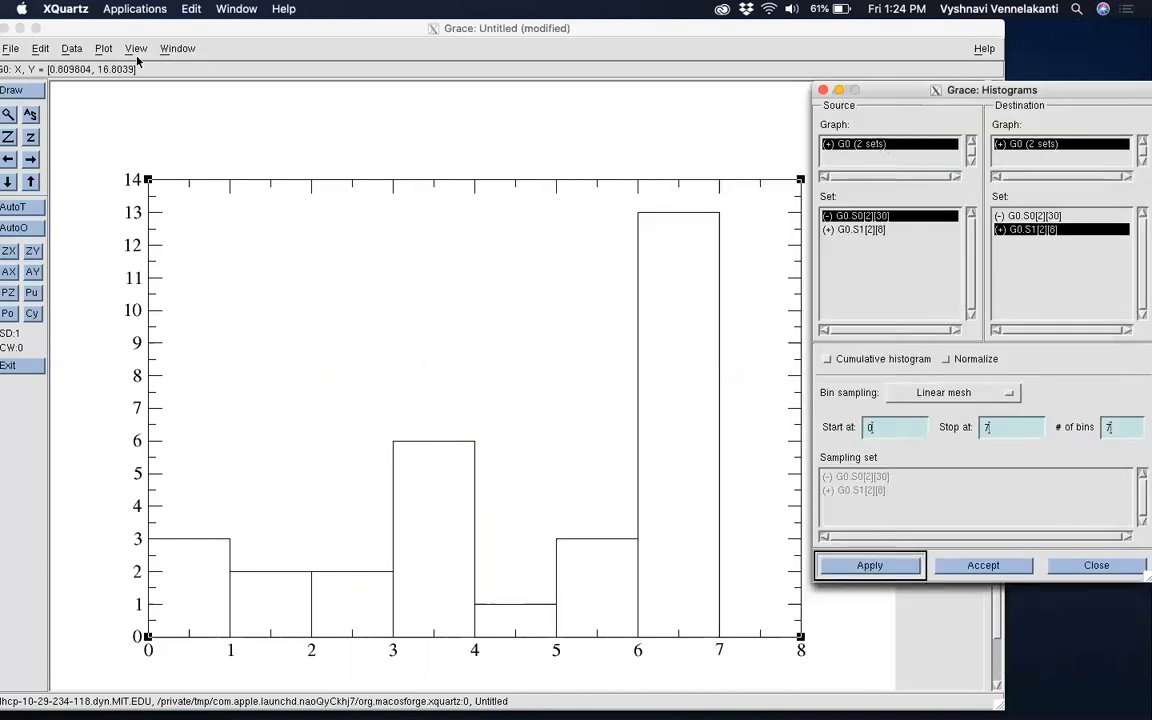
Select the histogram set G0.S1 in the Set Appearance dialog and move the dialog clear of the bars.
{"action": "left_click", "coordinate": [101, 52]}
{"action": "left_click", "coordinate": [101, 52]}
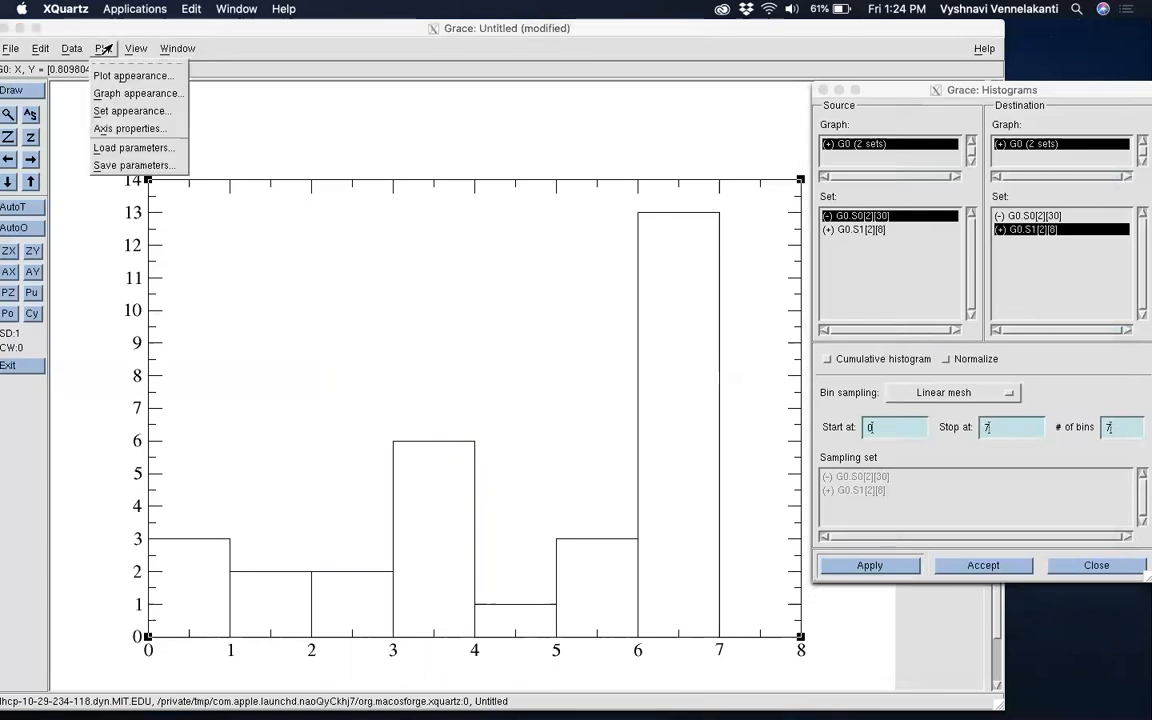
{"action": "left_click", "coordinate": [100, 110]}
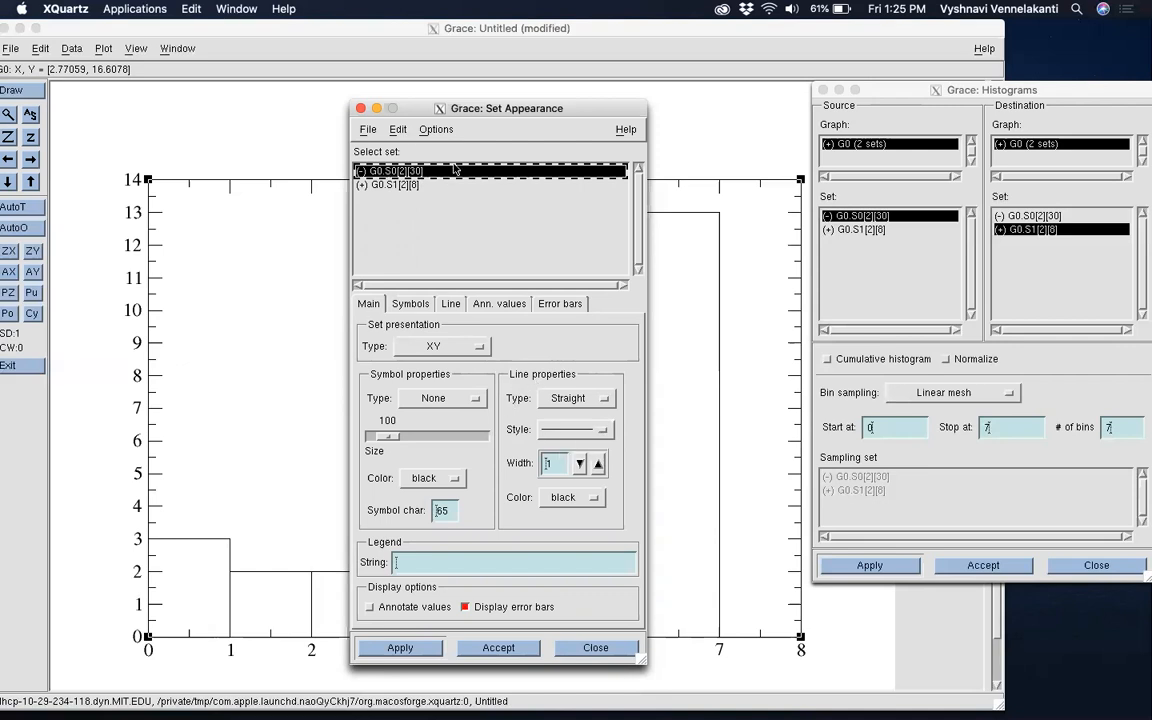
{"action": "left_click", "coordinate": [382, 186]}
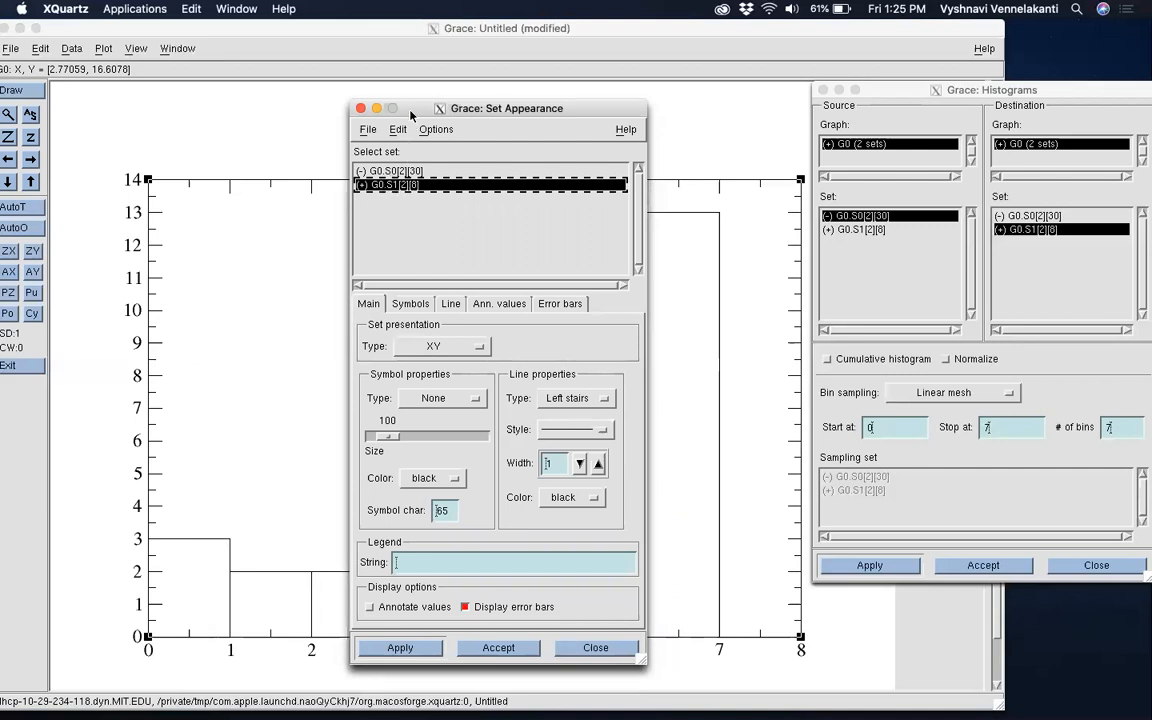
{"action": "left_click_drag", "start_coordinate": [368, 104], "coordinate": [652, 107]}
{"action": "left_click_drag", "start_coordinate": [721, 88], "coordinate": [816, 77]}
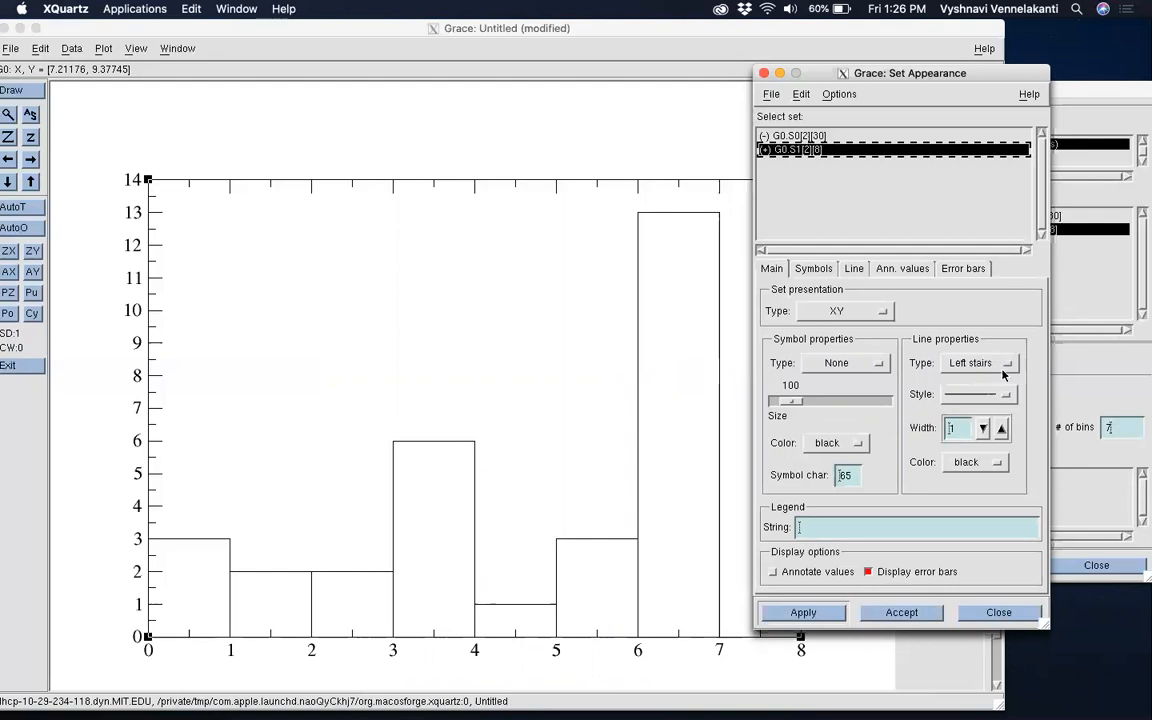
Regenerate the histogram starting at 1 with 6 bins and uncover the plot to view it.
{"action": "left_click_drag", "start_coordinate": [965, 82], "coordinate": [682, 70]}
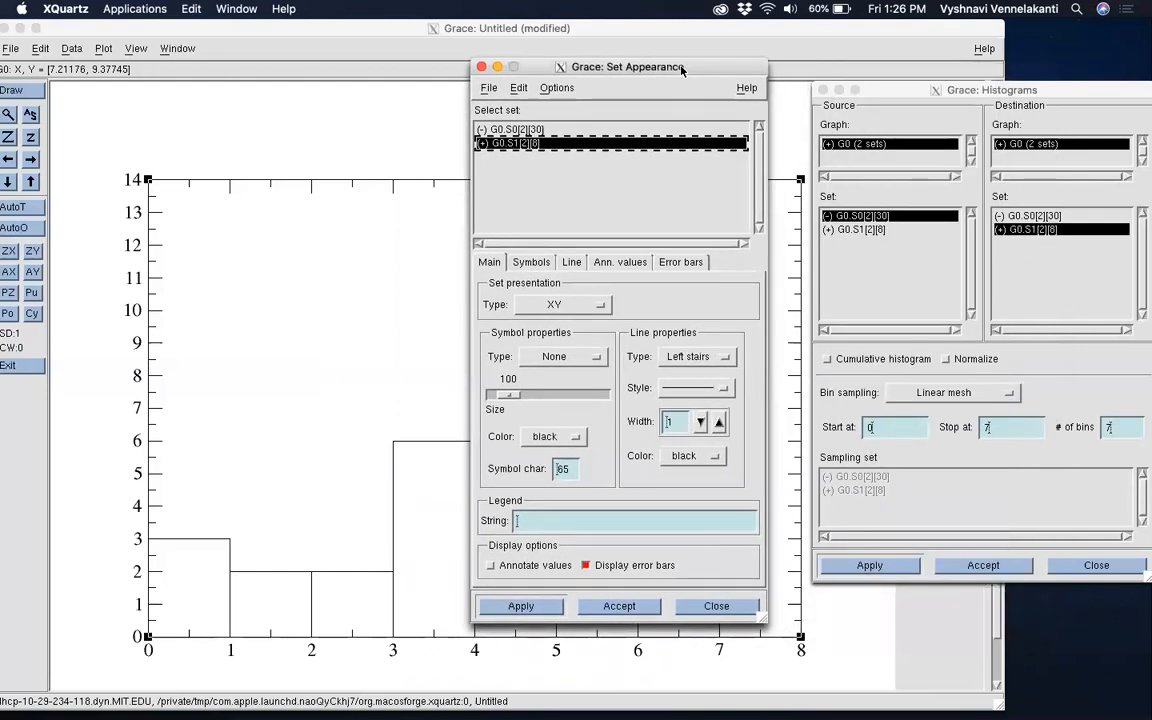
{"action": "left_click", "coordinate": [881, 430]}
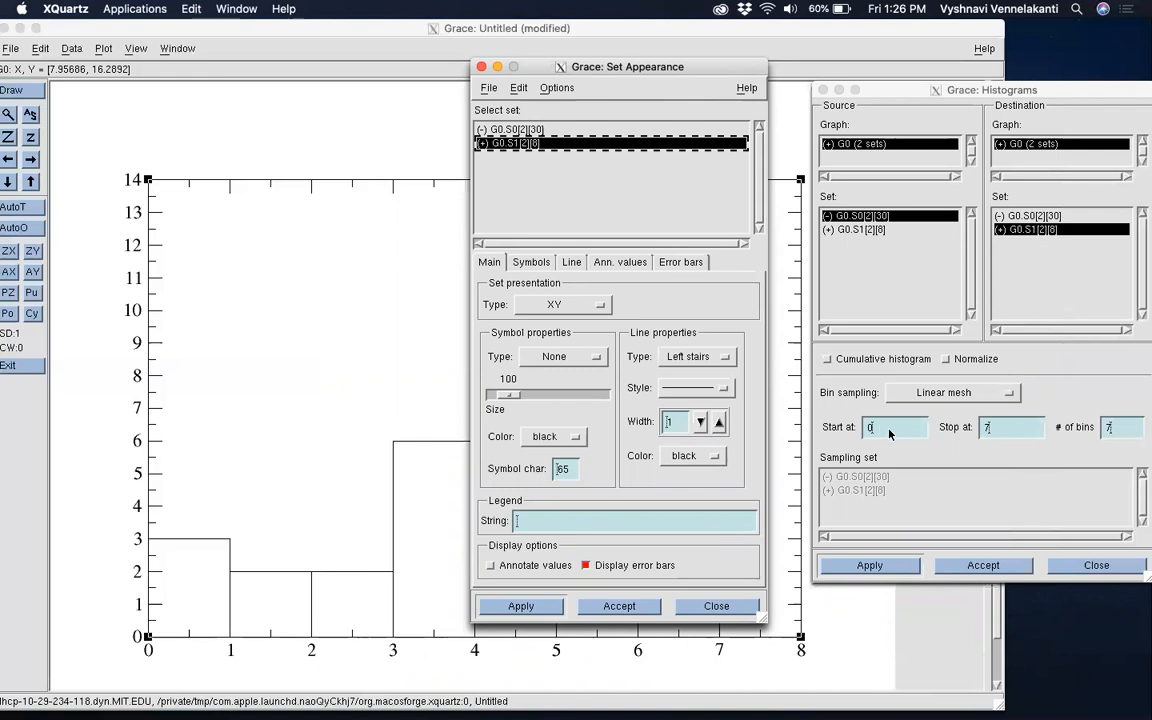
{"action": "key", "text": "BackSpace"}
{"action": "type", "text": "1"}
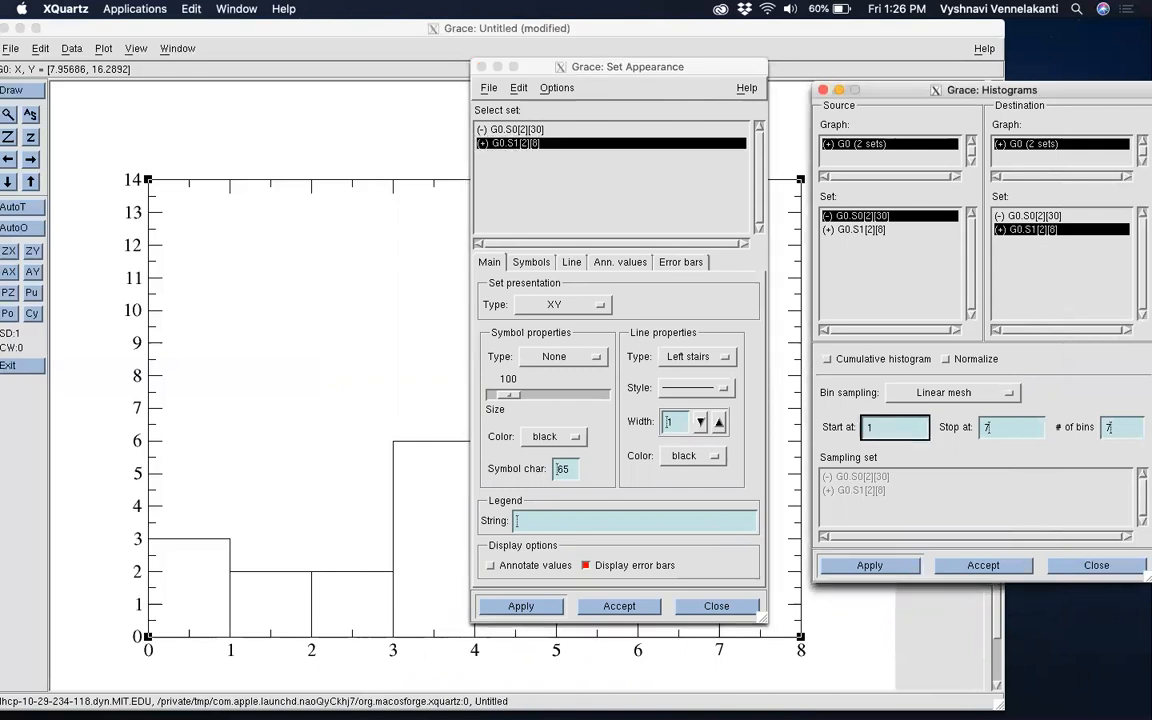
{"action": "left_click", "coordinate": [1121, 428]}
{"action": "key", "text": "BackSpace"}
{"action": "type", "text": "6"}
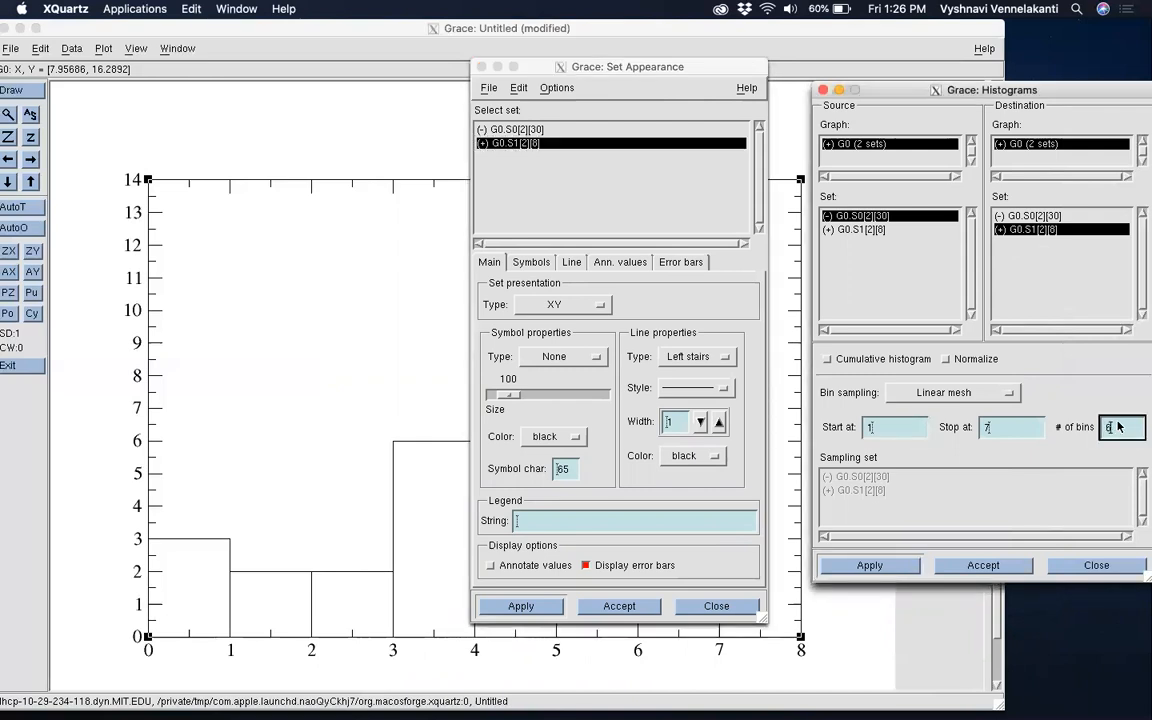
{"action": "left_click", "coordinate": [869, 565]}
{"action": "left_click_drag", "start_coordinate": [617, 72], "coordinate": [937, 63]}
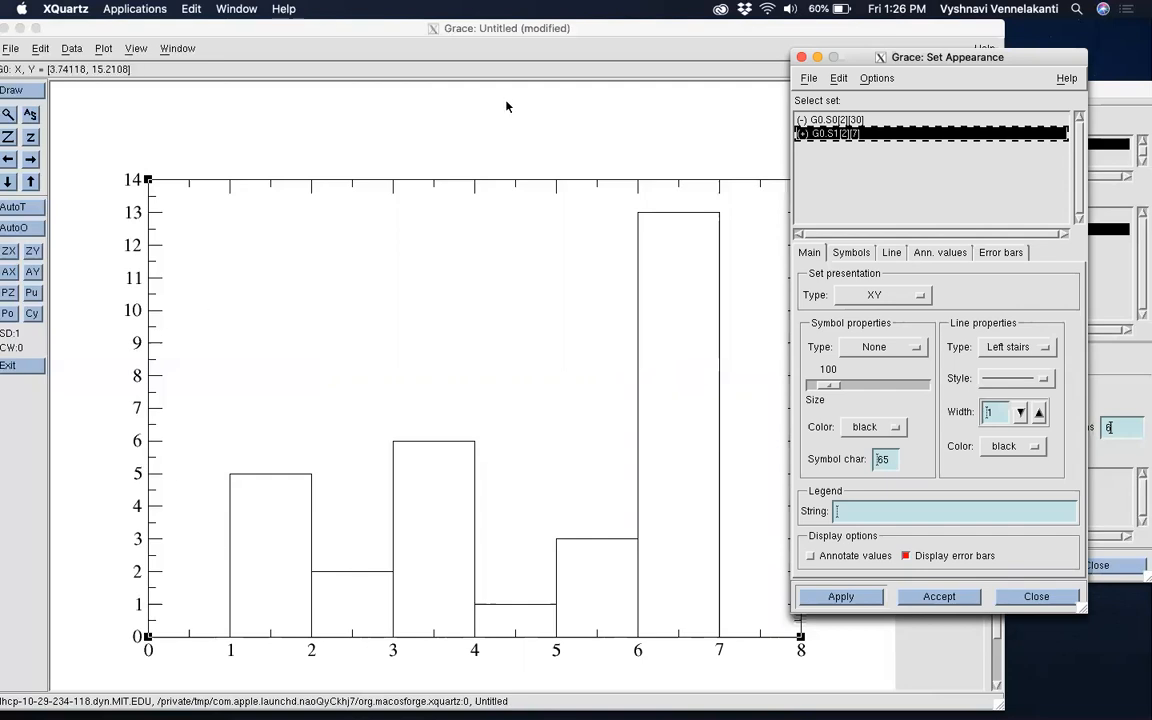
Set the histogram start back to 0 while keeping 6 bins, apply it and uncover the plot.
{"action": "left_click_drag", "start_coordinate": [849, 57], "coordinate": [685, 46]}
{"action": "left_click", "coordinate": [920, 324]}
{"action": "left_click", "coordinate": [901, 432]}
{"action": "key", "text": "BackSpace"}
{"action": "type", "text": "0"}
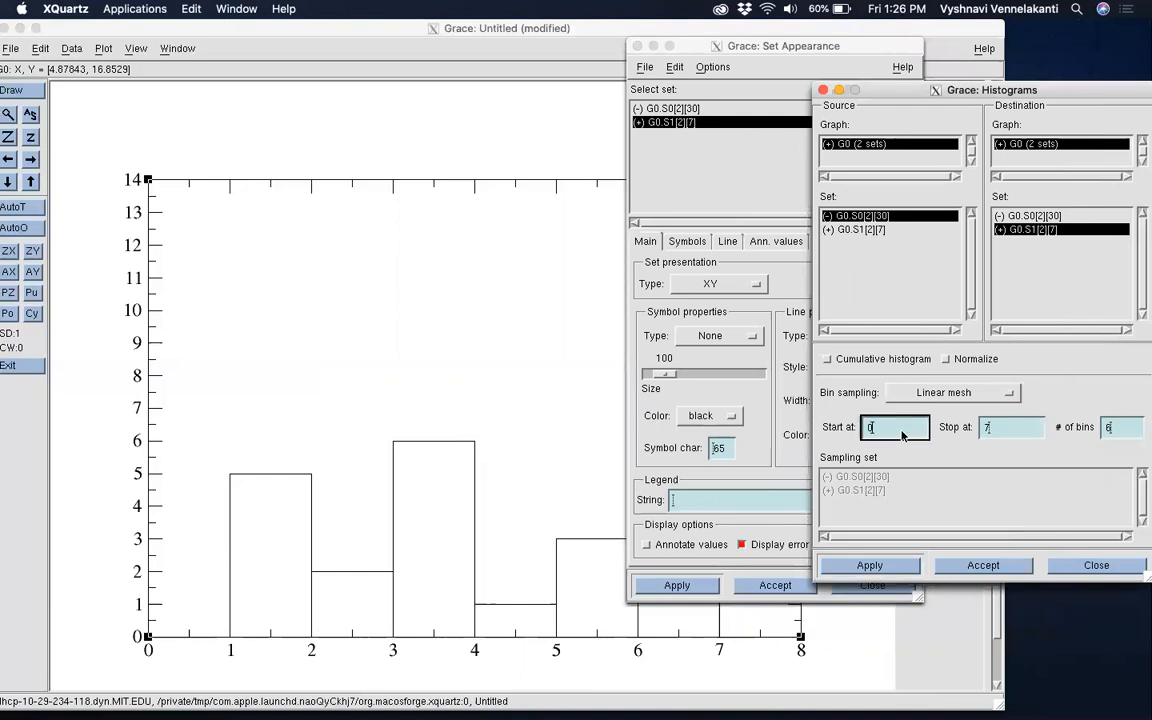
{"action": "left_click", "coordinate": [862, 570]}
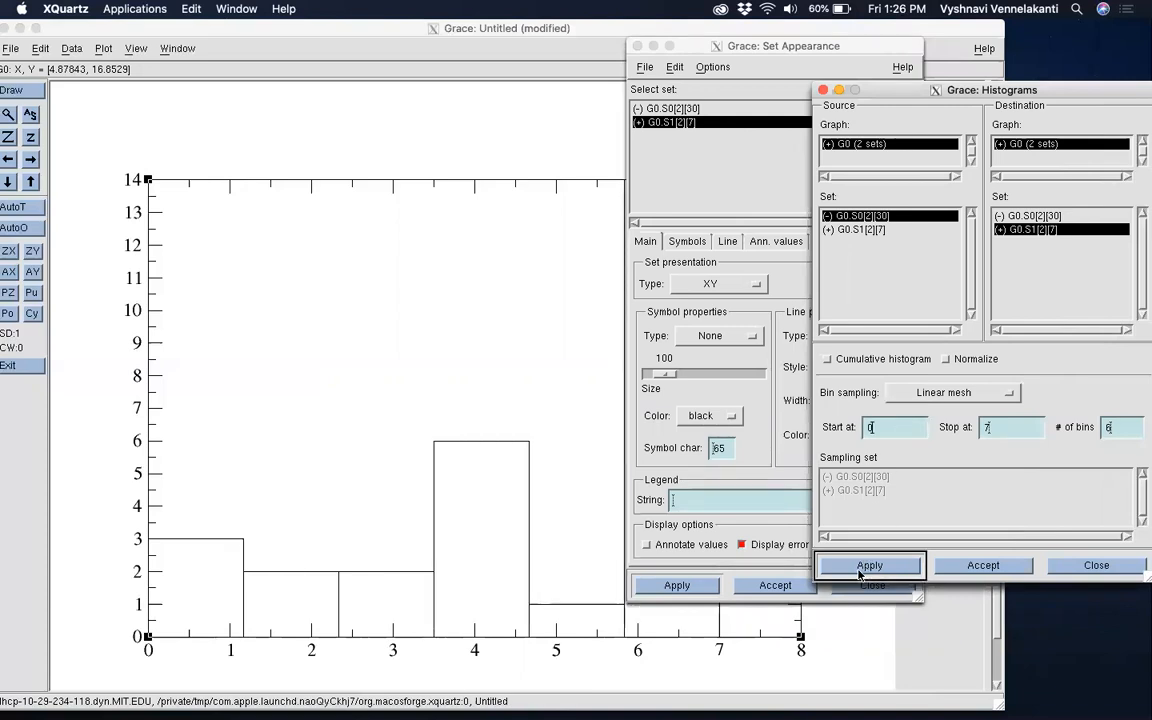
{"action": "left_click_drag", "start_coordinate": [700, 46], "coordinate": [889, 42]}
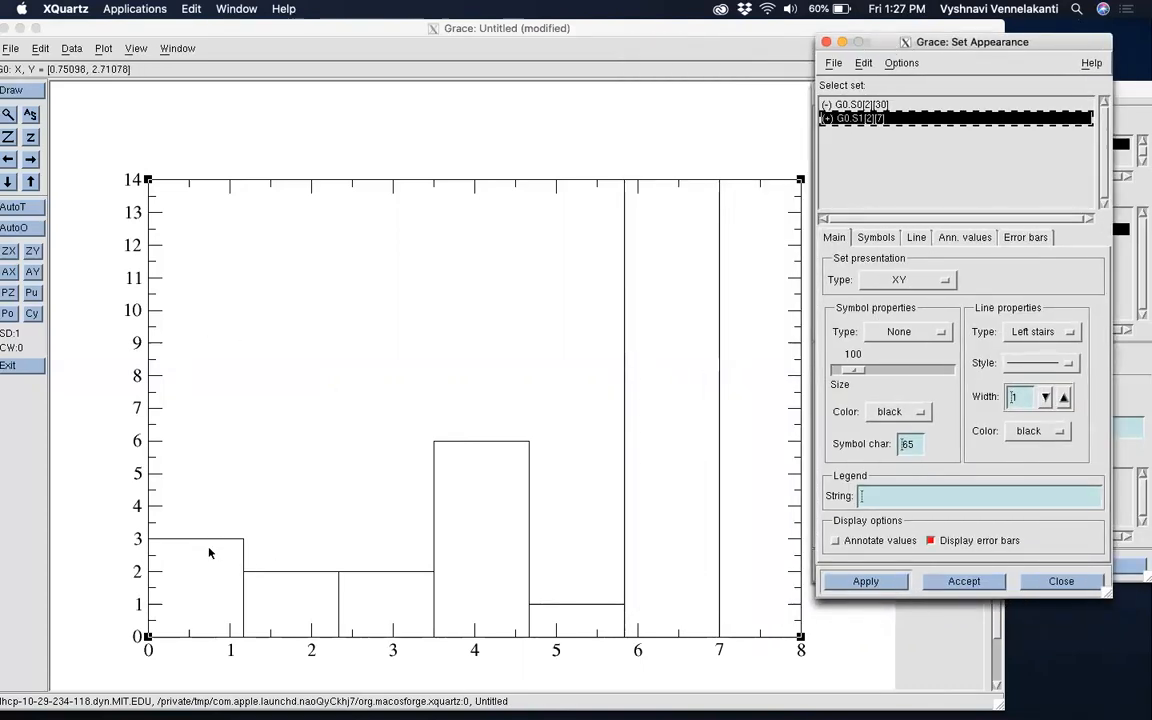
{"action": "left_click", "coordinate": [103, 48]}
{"action": "left_click", "coordinate": [116, 131]}
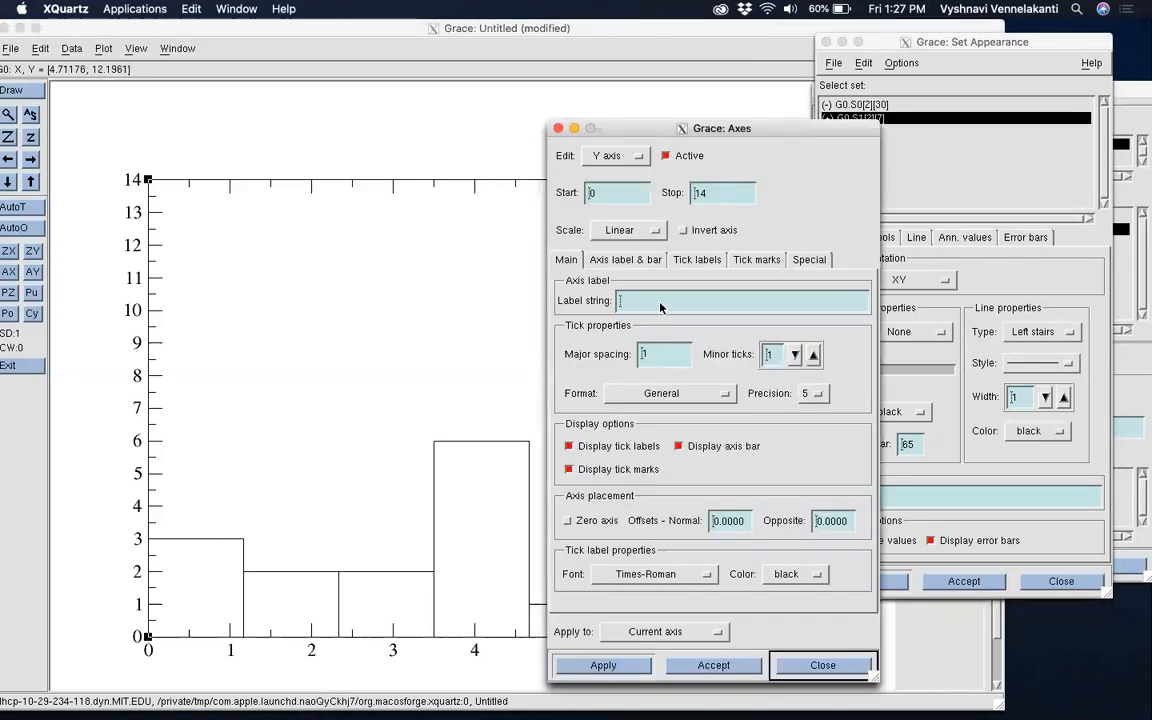
{"action": "left_click_drag", "start_coordinate": [656, 137], "coordinate": [540, 20]}
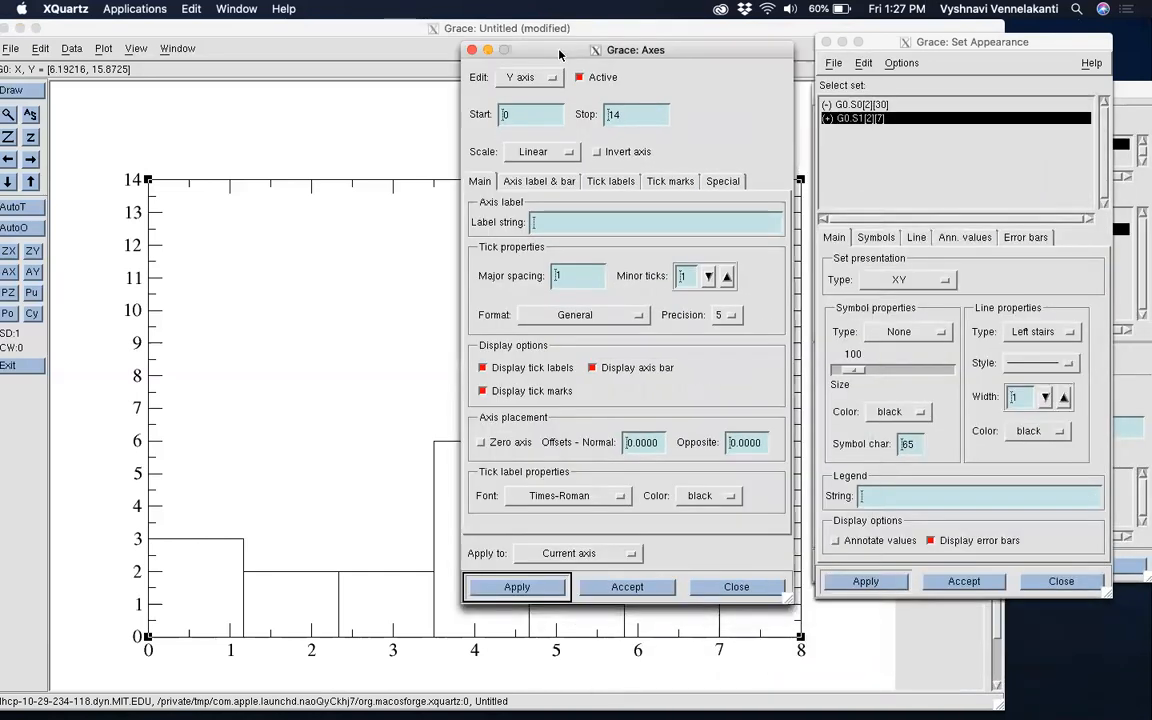
{"action": "left_click", "coordinate": [630, 585]}
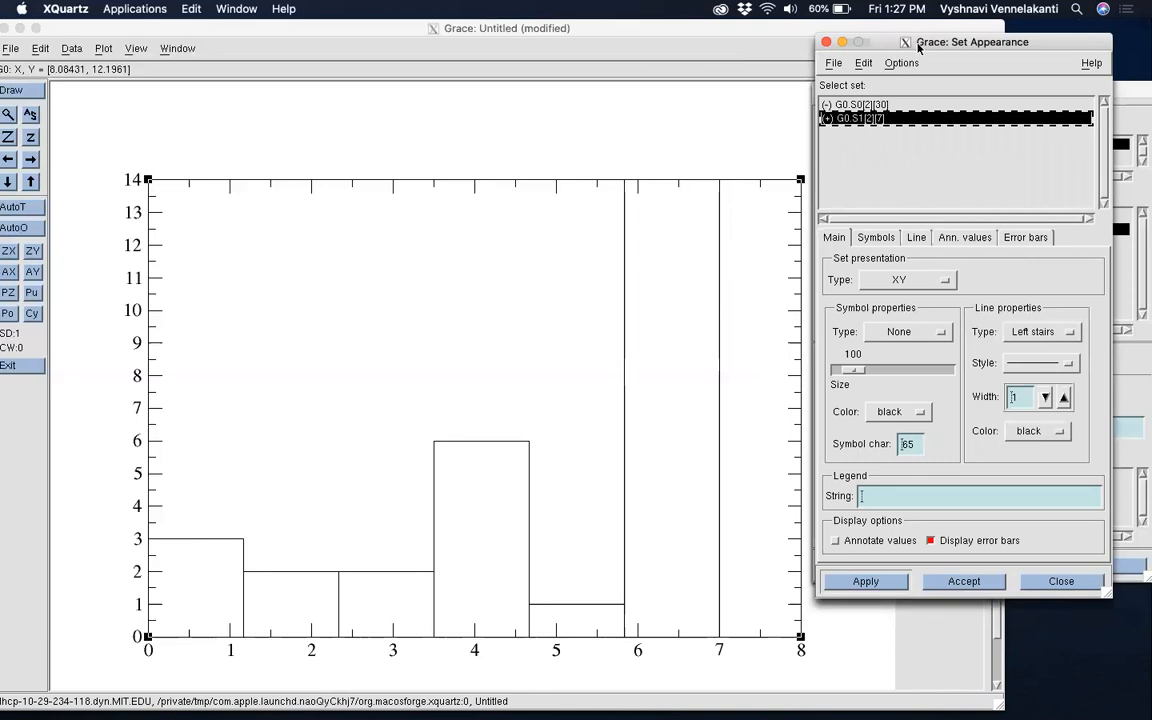
Set the number of histogram bins to 7, apply it and clear the Set Appearance dialog from the bars.
{"action": "left_click_drag", "start_coordinate": [914, 47], "coordinate": [486, 68]}
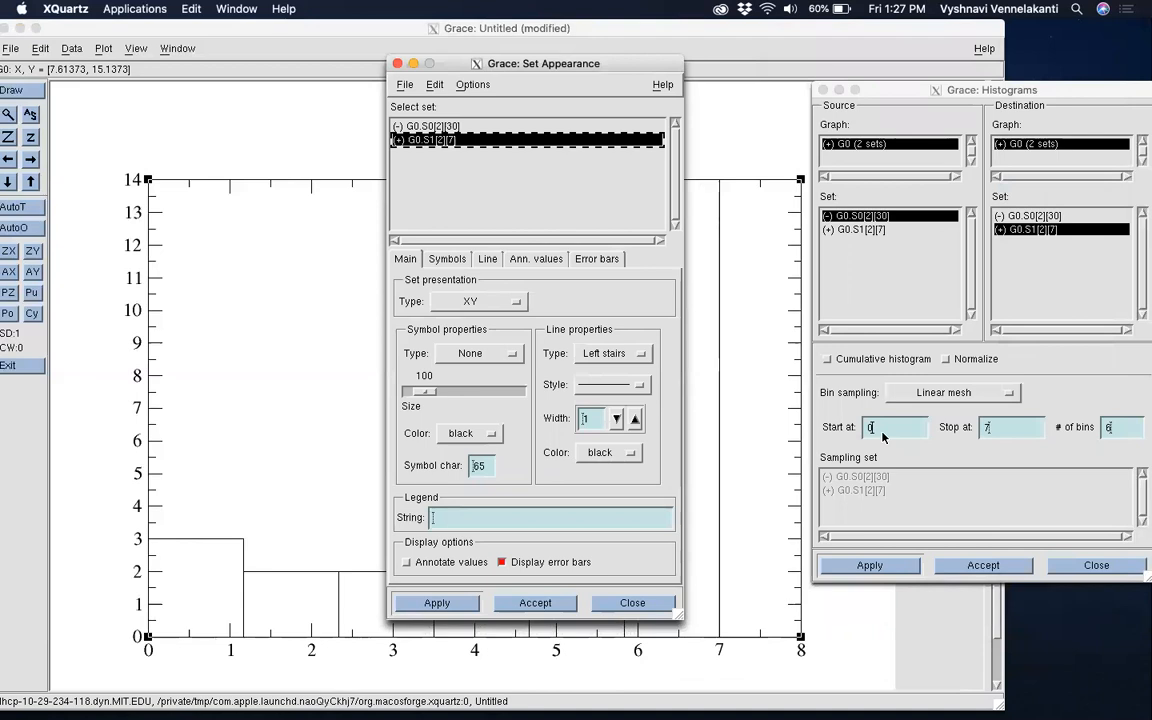
{"action": "left_click", "coordinate": [1115, 432]}
{"action": "type", "text": "7"}
{"action": "left_click", "coordinate": [869, 565]}
{"action": "left_click_drag", "start_coordinate": [546, 68], "coordinate": [945, 87]}
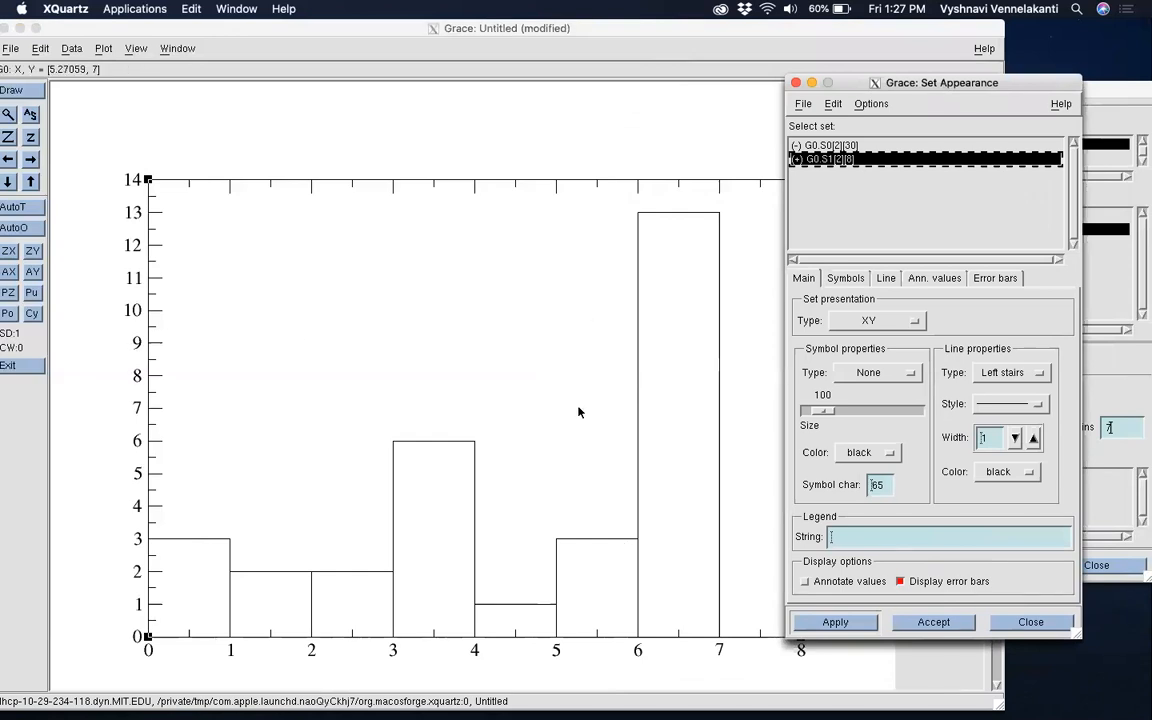
Set the line type of histogram set G0.S1 to Right stairs and arrange both dialogs beside the plot.
{"action": "left_click_drag", "start_coordinate": [1094, 89], "coordinate": [1029, 91]}
{"action": "left_click_drag", "start_coordinate": [834, 91], "coordinate": [702, 45]}
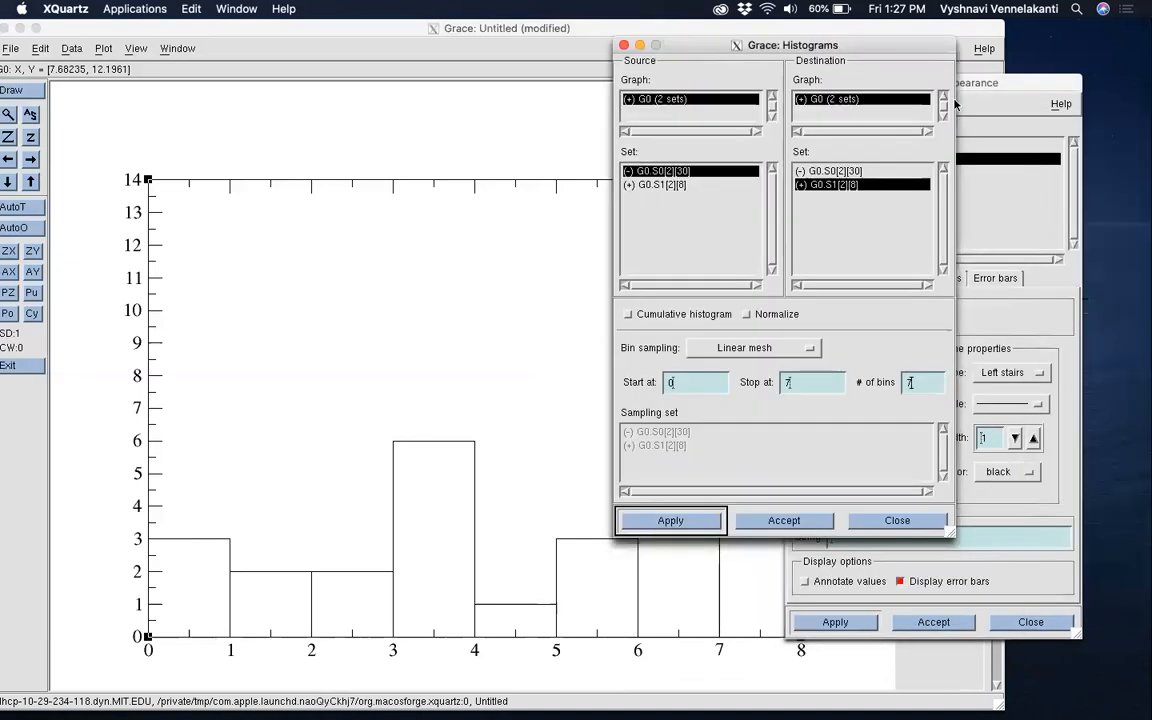
{"action": "left_click_drag", "start_coordinate": [866, 50], "coordinate": [994, 113]}
{"action": "left_click_drag", "start_coordinate": [1050, 87], "coordinate": [1028, 86]}
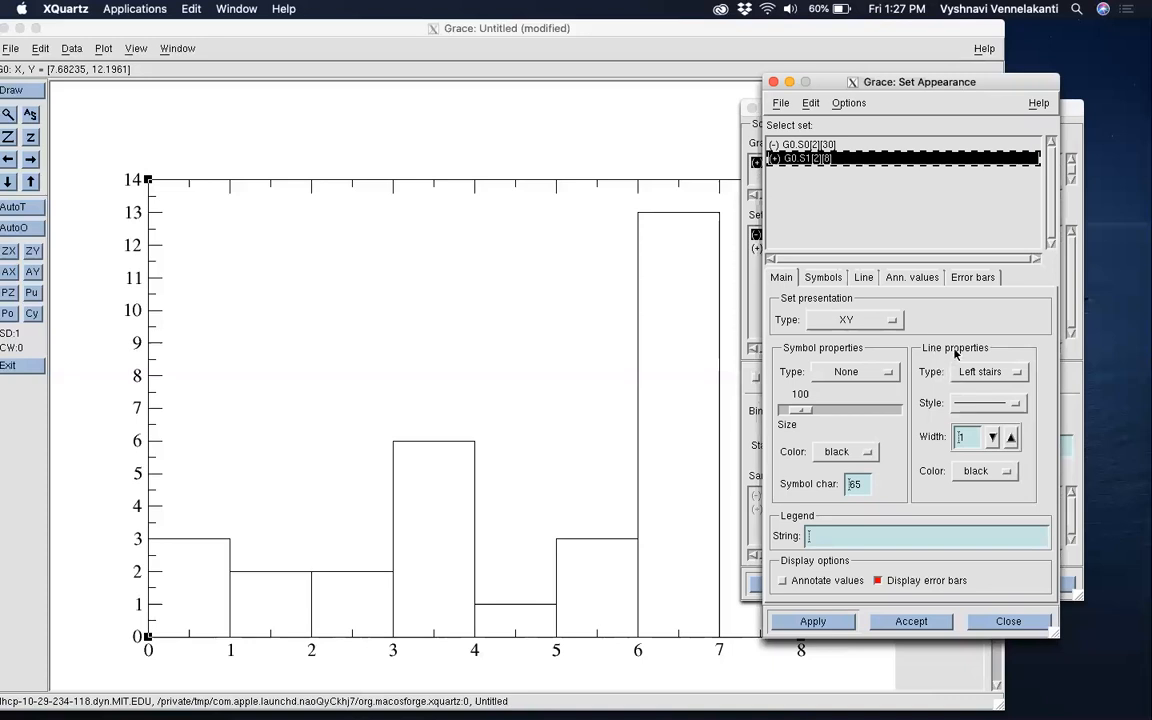
{"action": "left_click", "coordinate": [984, 371]}
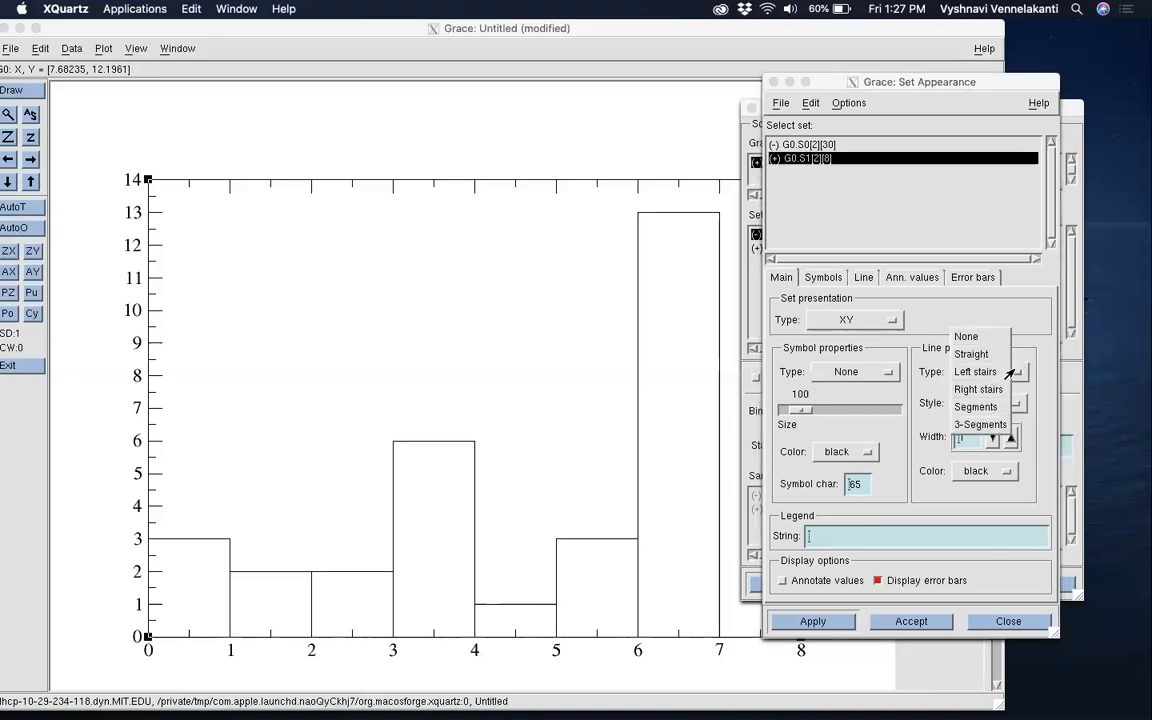
{"action": "left_click", "coordinate": [979, 390]}
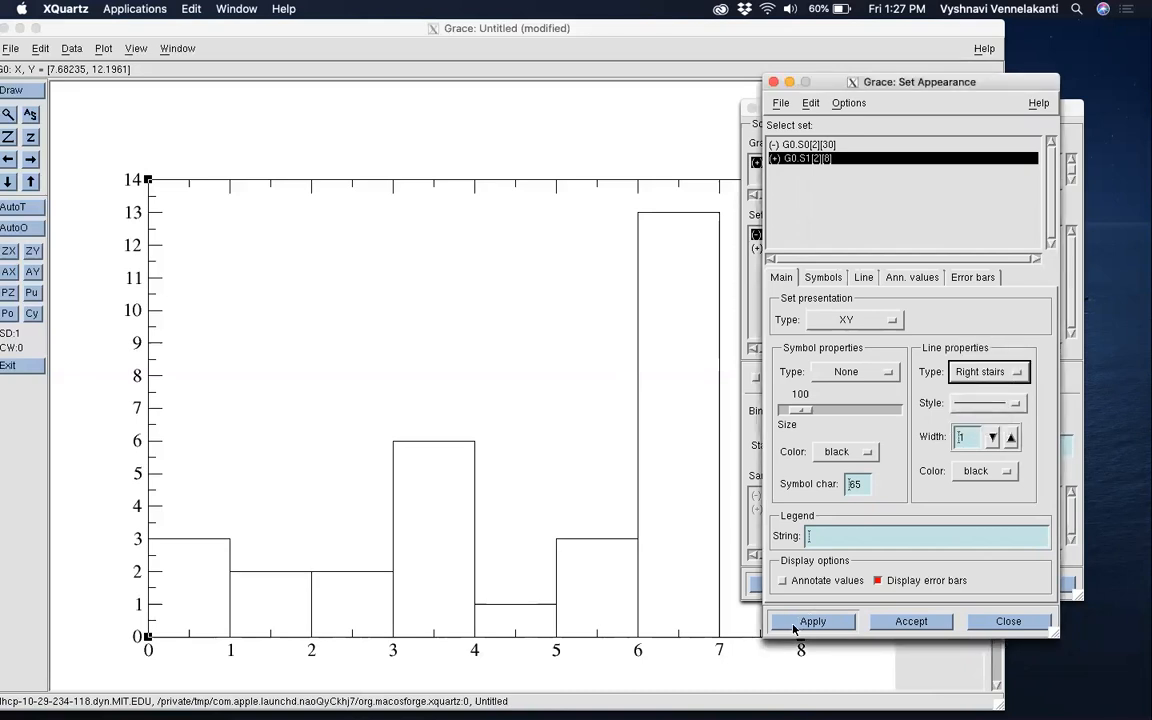
{"action": "left_click", "coordinate": [812, 622]}
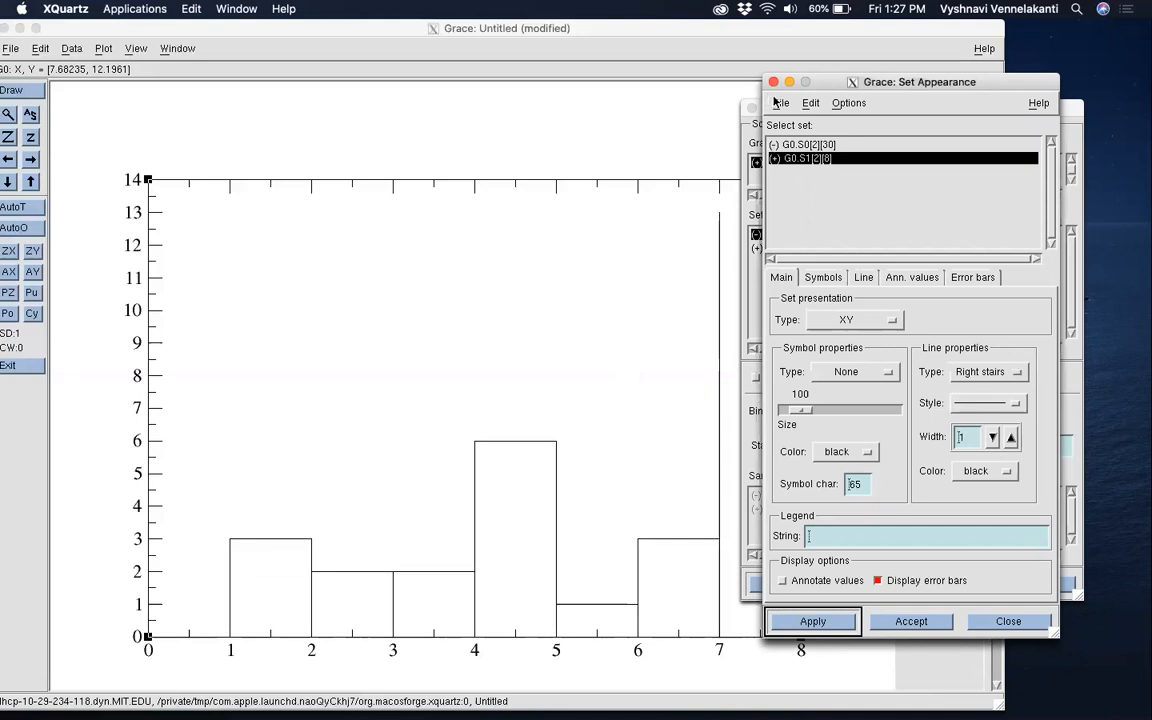
{"action": "left_click_drag", "start_coordinate": [818, 82], "coordinate": [895, 82]}
{"action": "left_click_drag", "start_coordinate": [813, 104], "coordinate": [884, 131]}
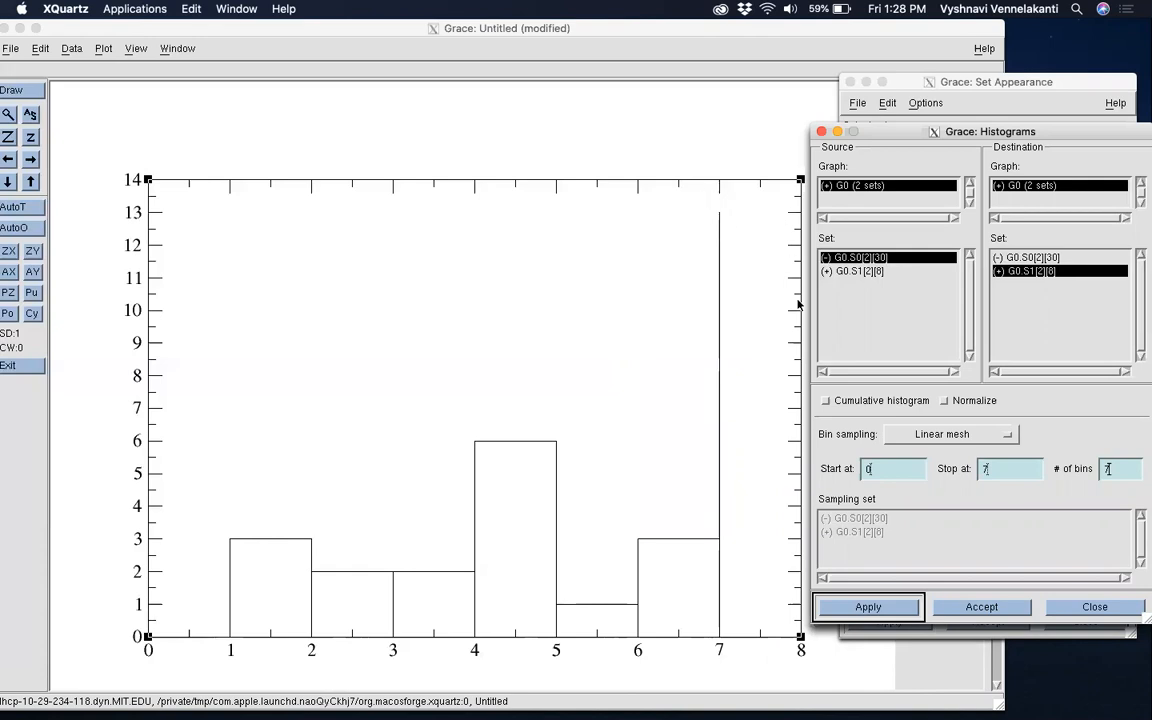
Regenerate the histogram with the stop at 8 and 8 bins.
{"action": "left_click", "coordinate": [1003, 475]}
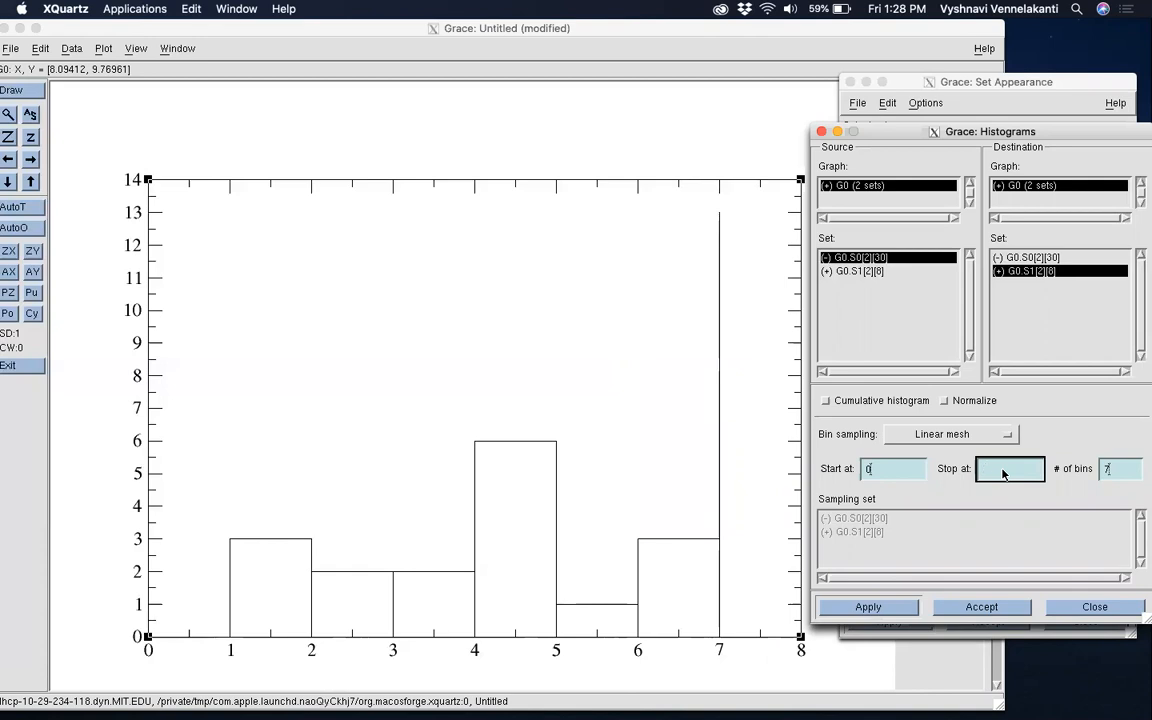
{"action": "left_click", "coordinate": [1124, 477]}
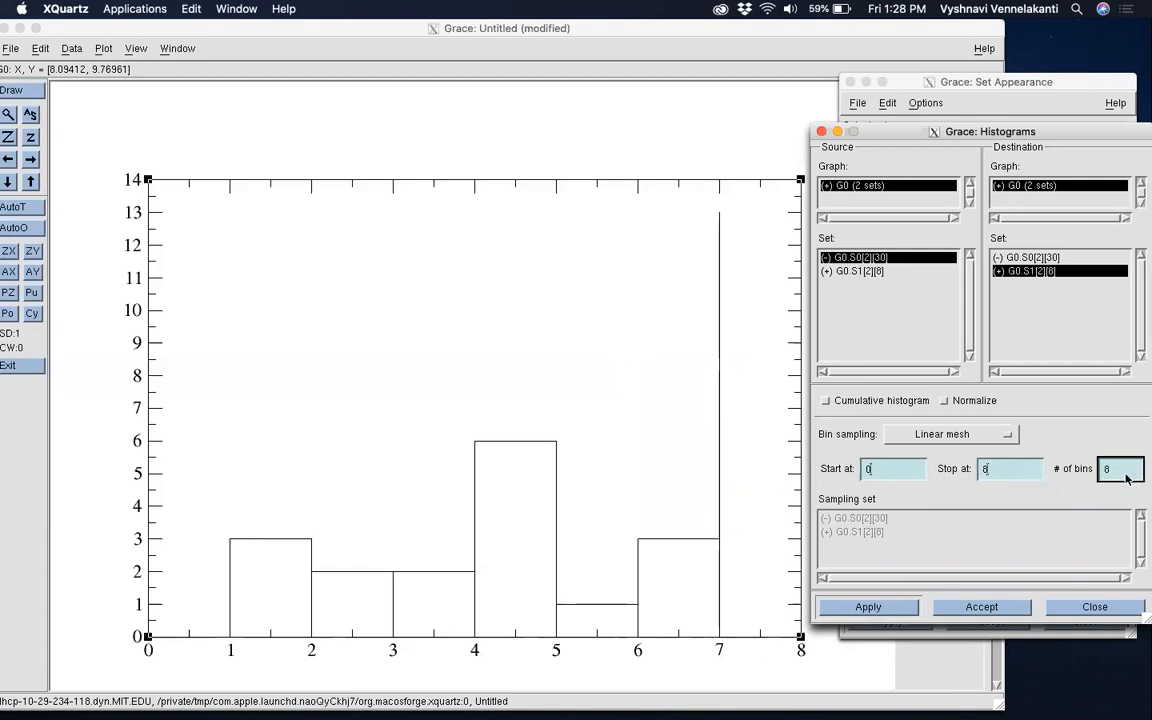
{"action": "left_click", "coordinate": [868, 606]}
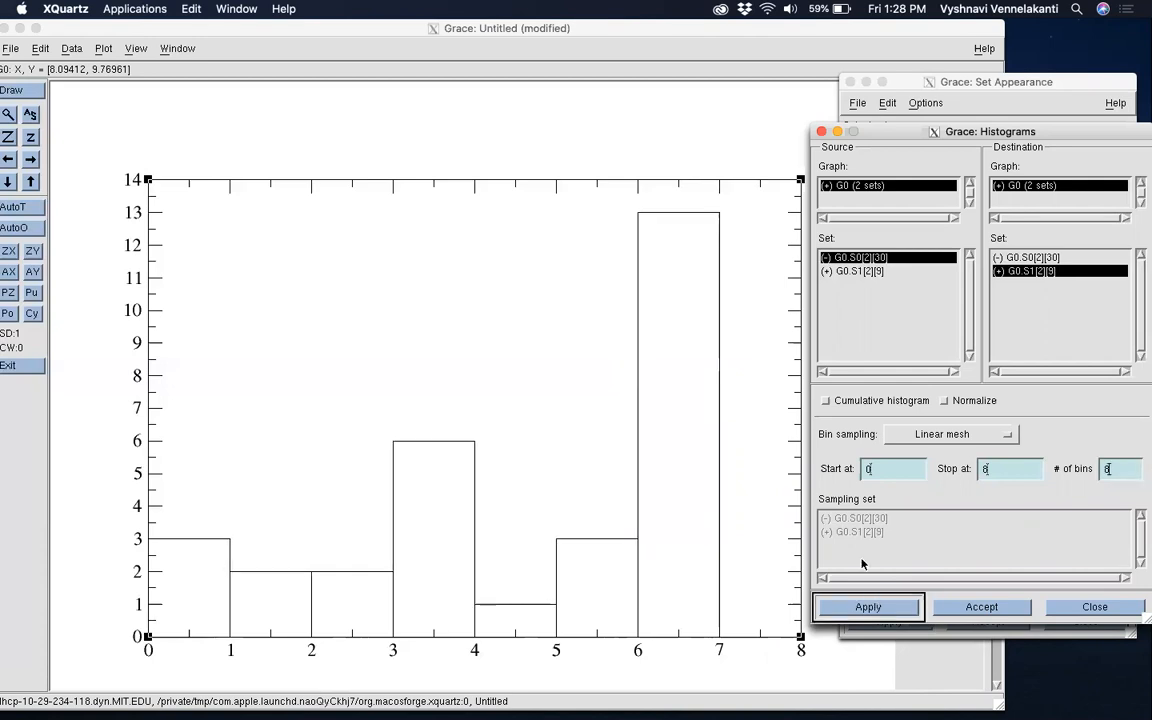
Try the Right stairs line type on histogram set G0.S1, apply it and clear the Histograms dialog from the bars.
{"action": "left_click_drag", "start_coordinate": [937, 128], "coordinate": [727, 123]}
{"action": "left_click", "coordinate": [1074, 373]}
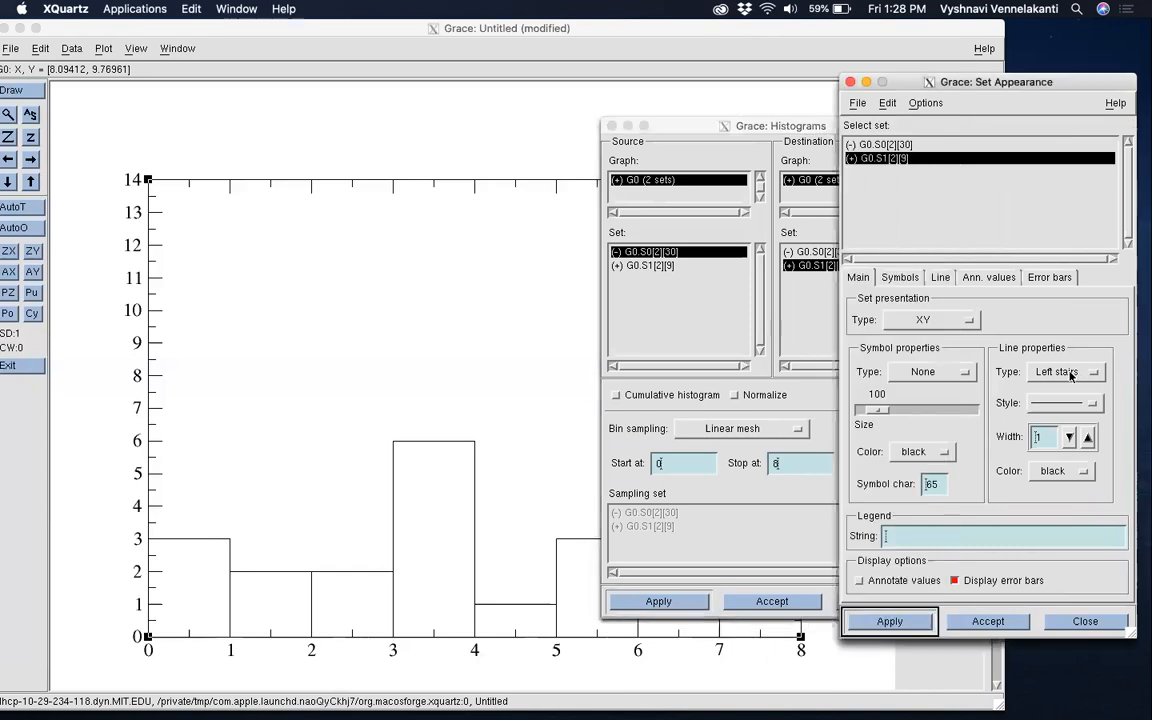
{"action": "left_click", "coordinate": [1056, 374]}
{"action": "left_click", "coordinate": [1054, 389]}
{"action": "left_click", "coordinate": [889, 621]}
{"action": "left_click_drag", "start_coordinate": [694, 121], "coordinate": [876, 160]}
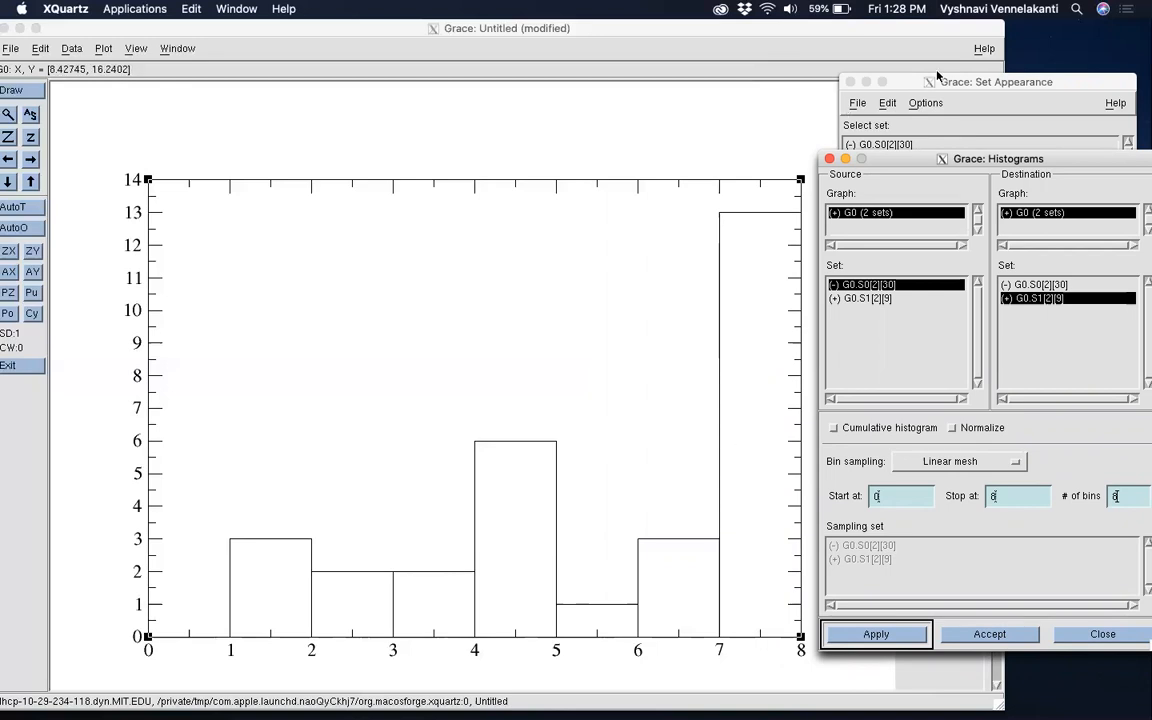
Set the line type of histogram set G0.S1 back to Left stairs, apply it and shift the Set Appearance dialog aside.
{"action": "left_click", "coordinate": [843, 78]}
{"action": "left_click_drag", "start_coordinate": [1063, 373], "coordinate": [1060, 352]}
{"action": "left_click", "coordinate": [885, 621]}
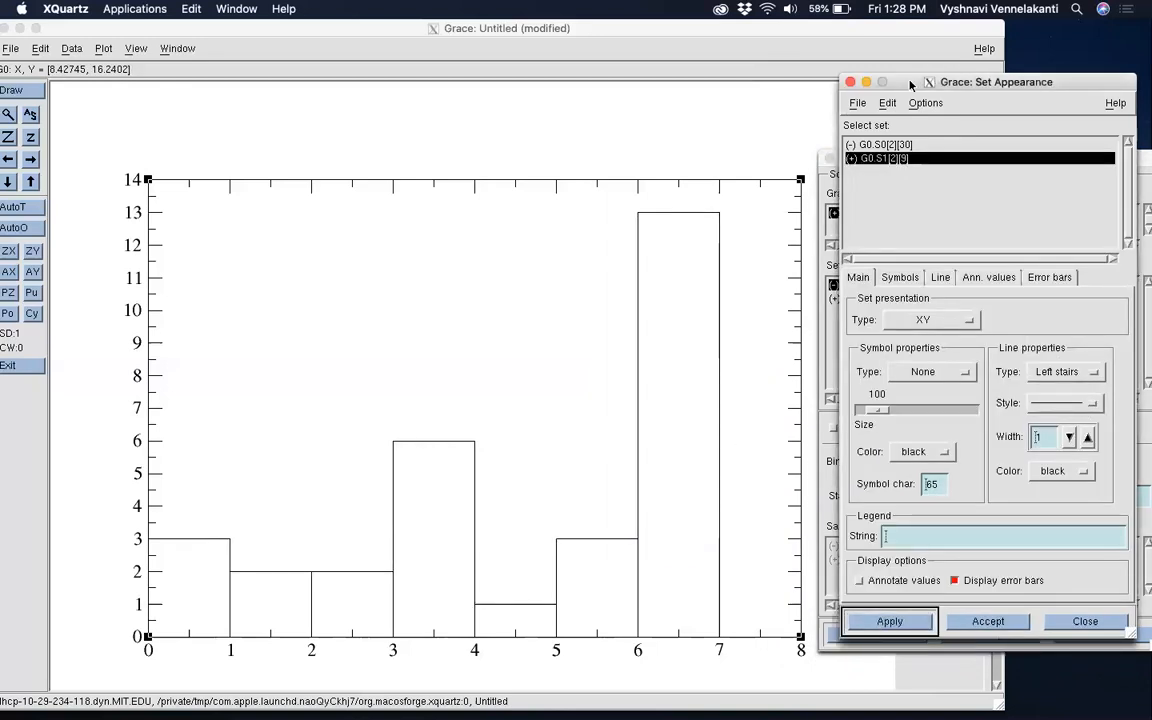
{"action": "left_click_drag", "start_coordinate": [845, 80], "coordinate": [870, 80]}
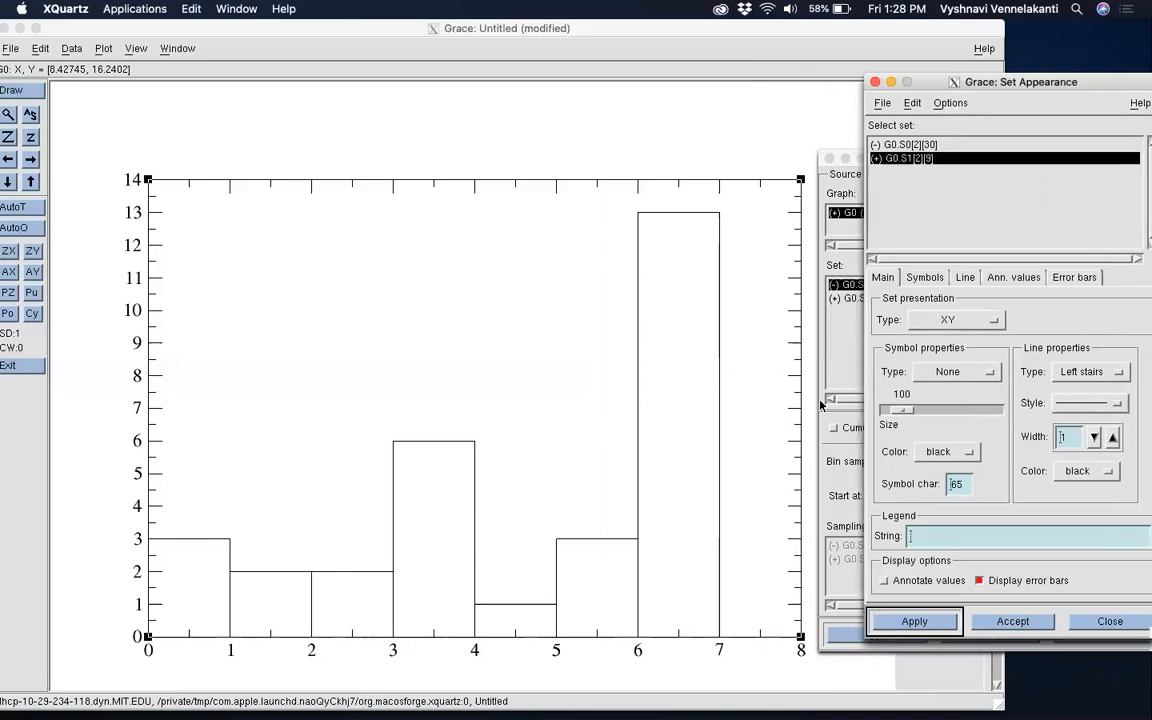
Bring the Histograms dialog forward and regenerate the histogram with Normalize enabled.
{"action": "left_click", "coordinate": [826, 443]}
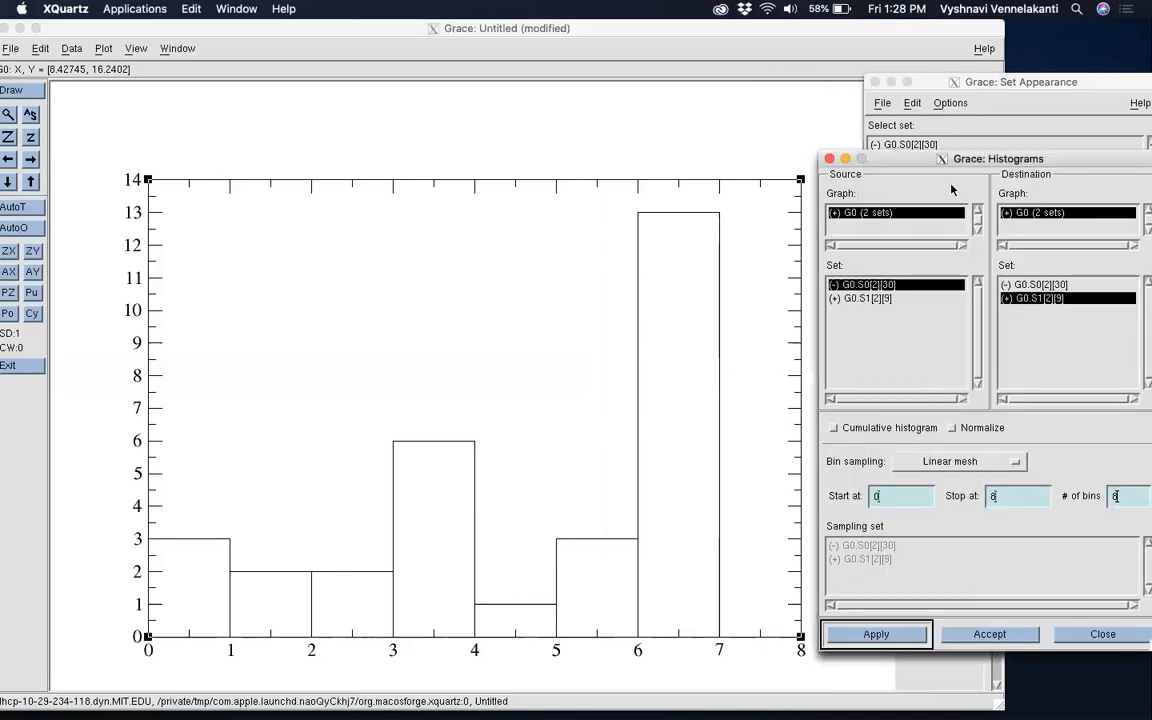
{"action": "left_click_drag", "start_coordinate": [975, 158], "coordinate": [922, 123]}
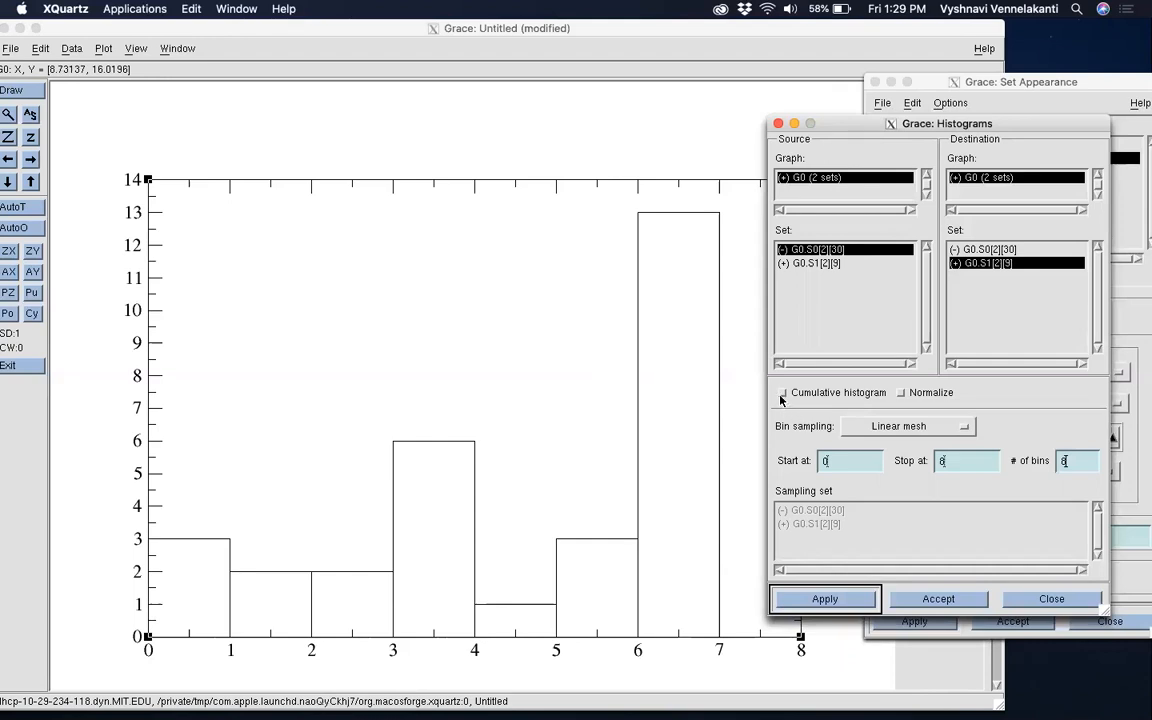
{"action": "left_click", "coordinate": [915, 394]}
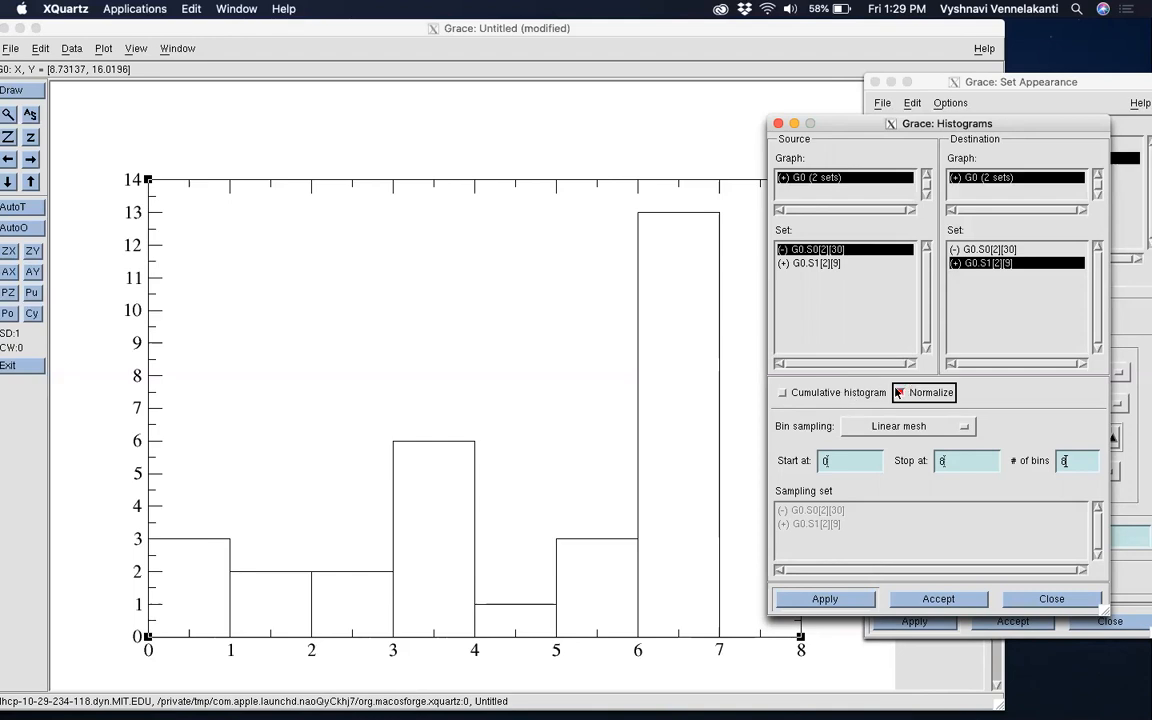
{"action": "left_click", "coordinate": [843, 600]}
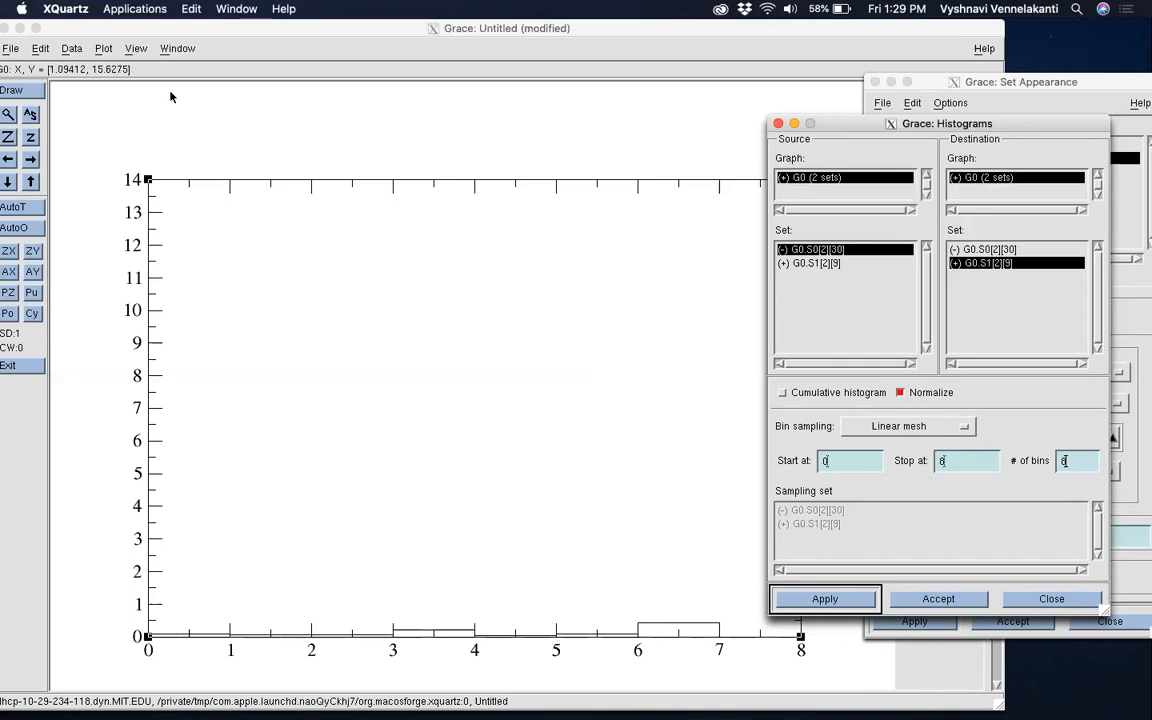
Set the Y axis stop to 1 and its major spacing to 0.05, and apply the changes.
{"action": "left_click", "coordinate": [103, 48]}
{"action": "left_click", "coordinate": [103, 48]}
{"action": "left_click", "coordinate": [102, 130]}
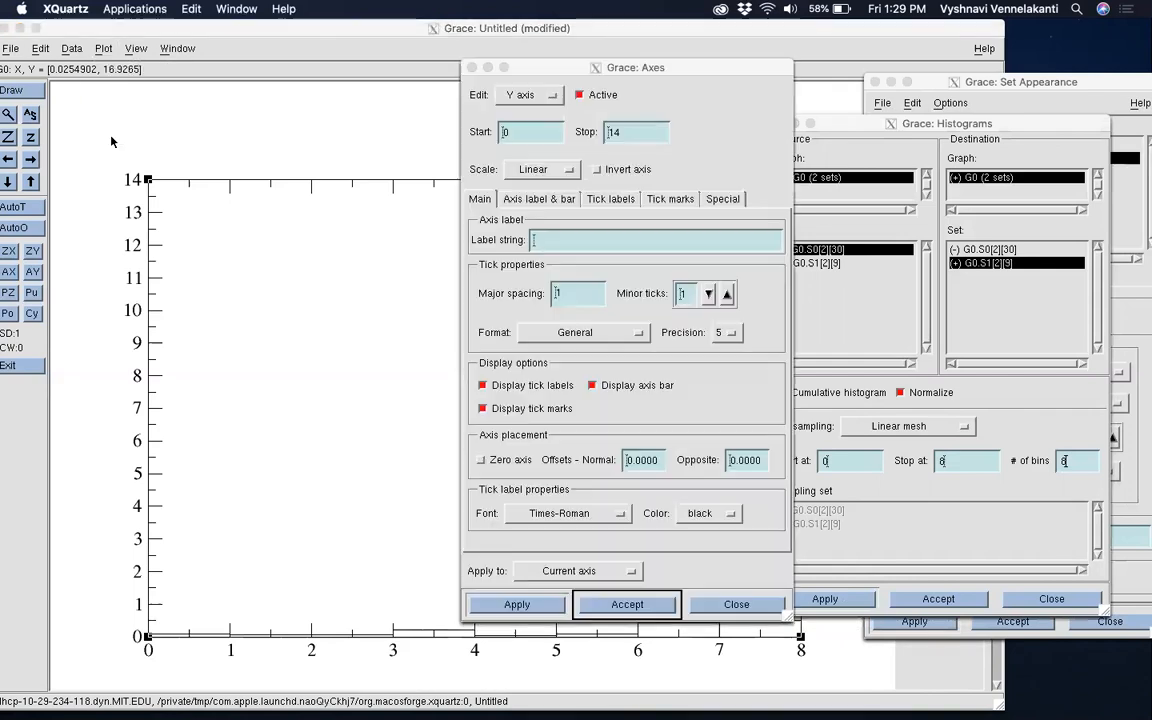
{"action": "left_click", "coordinate": [625, 133]}
{"action": "key", "text": "BackSpace"}
{"action": "left_click", "coordinate": [580, 292]}
{"action": "type", "text": "0.05"}
{"action": "left_click", "coordinate": [517, 604]}
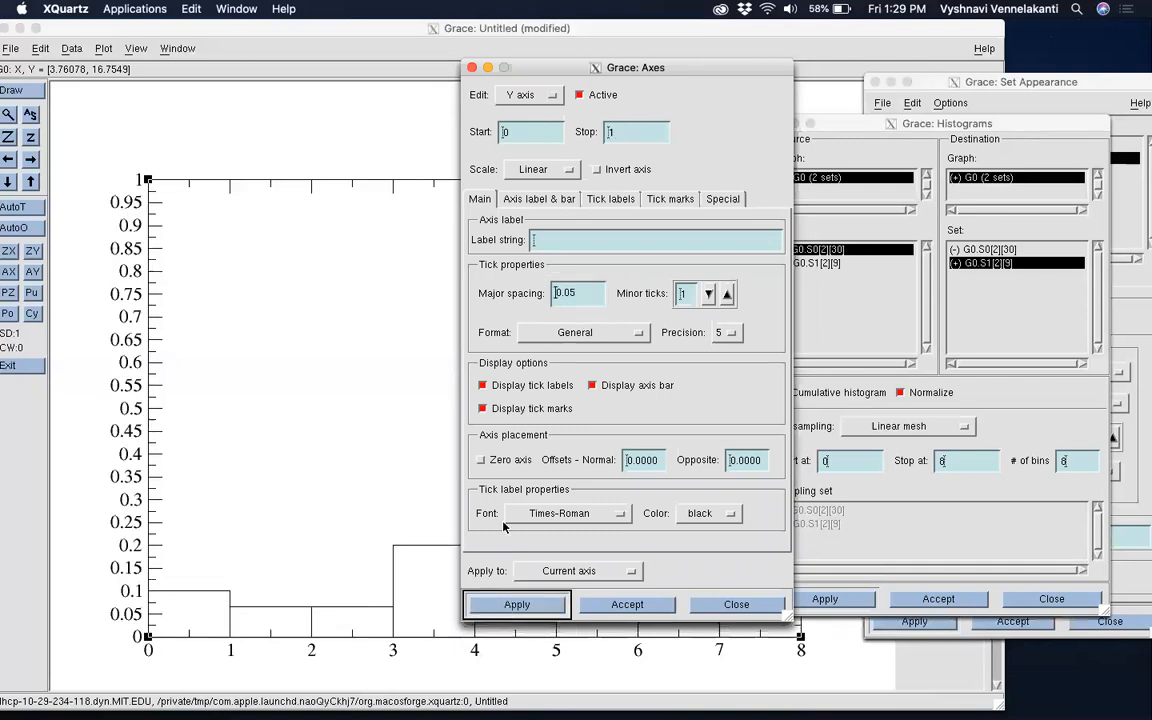
Uncover the plot, set the Y axis stop to 0.45 and accept the axis settings.
{"action": "left_click_drag", "start_coordinate": [536, 64], "coordinate": [832, 72]}
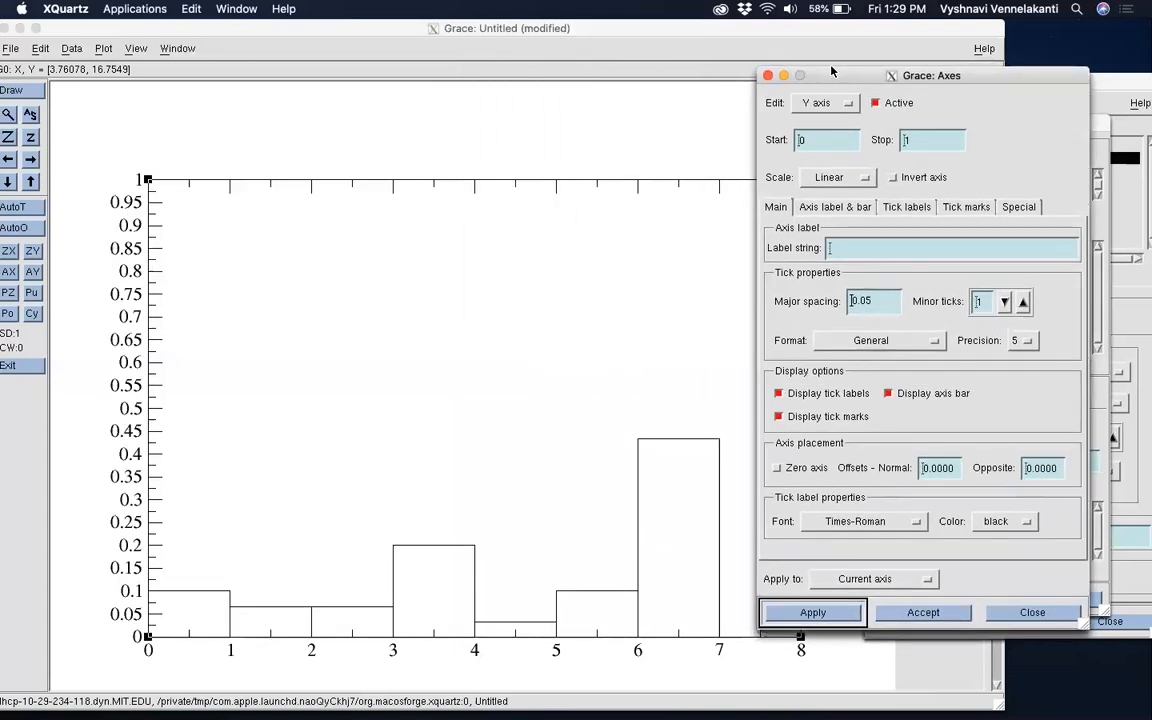
{"action": "left_click", "coordinate": [923, 144]}
{"action": "key", "text": "BackSpace"}
{"action": "type", "text": "0.45"}
{"action": "left_click", "coordinate": [816, 615]}
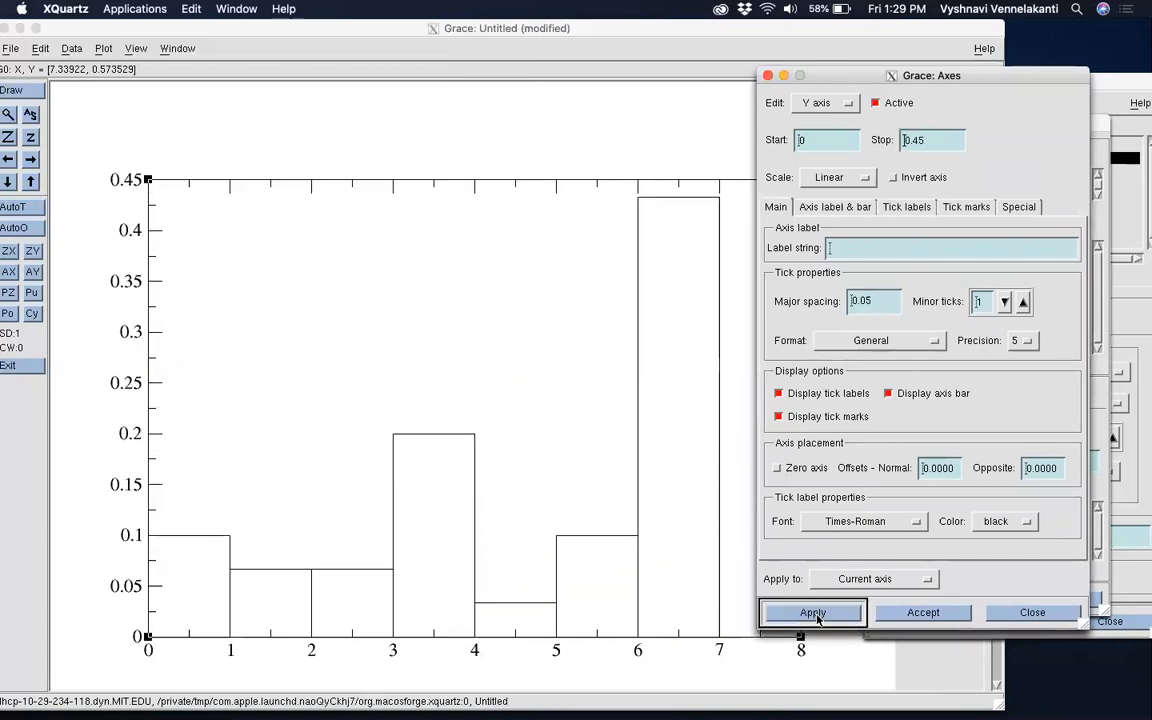
{"action": "left_click", "coordinate": [921, 612]}
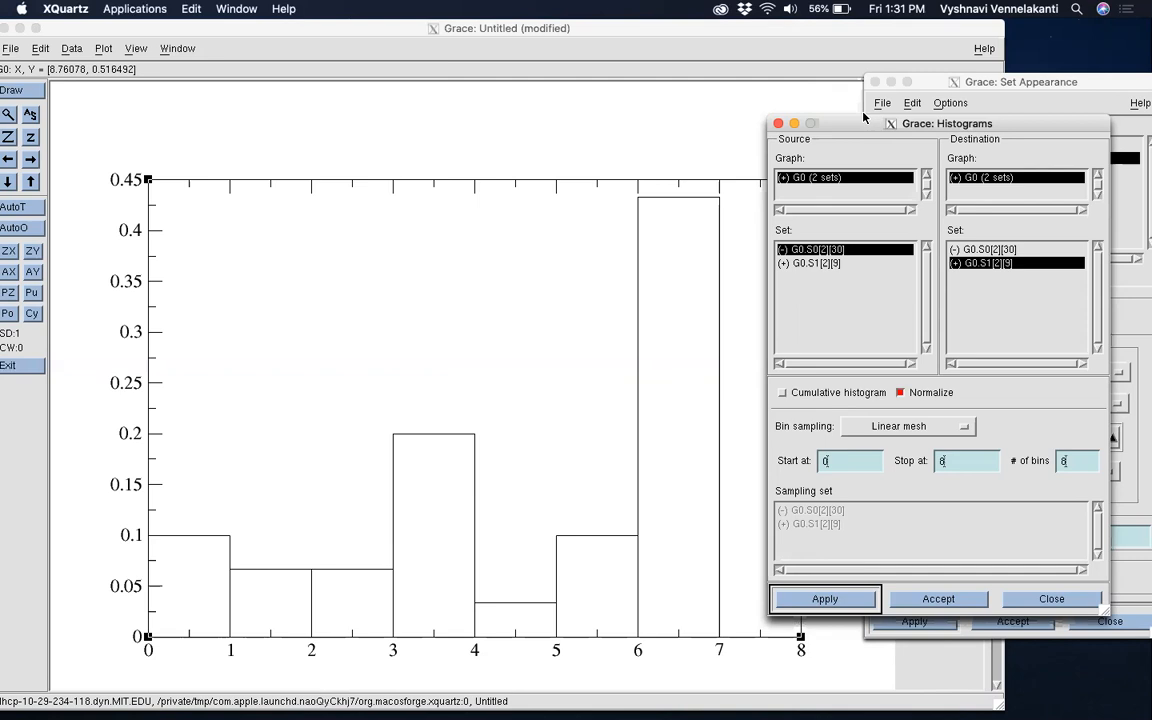
Dismiss the Histograms dialog, keeping the normalized histogram, and place the Set Appearance dialog beside the plot.
{"action": "left_click", "coordinate": [900, 393]}
{"action": "left_click", "coordinate": [938, 599]}
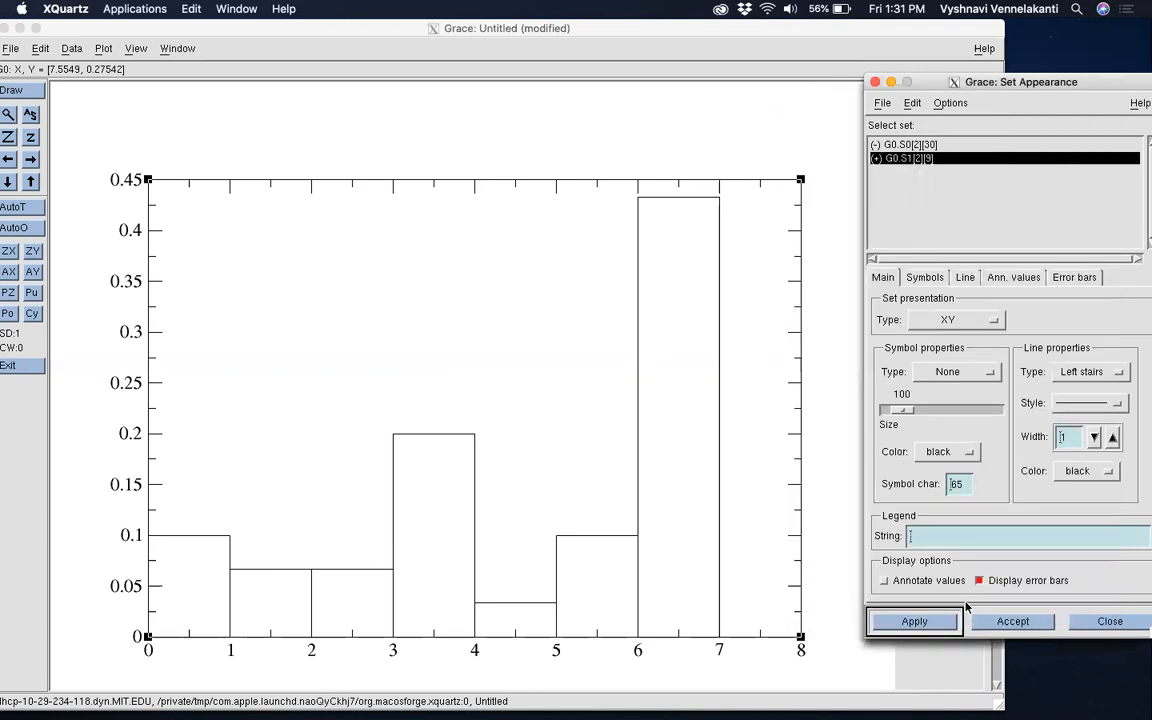
{"action": "left_click_drag", "start_coordinate": [1007, 92], "coordinate": [978, 106]}
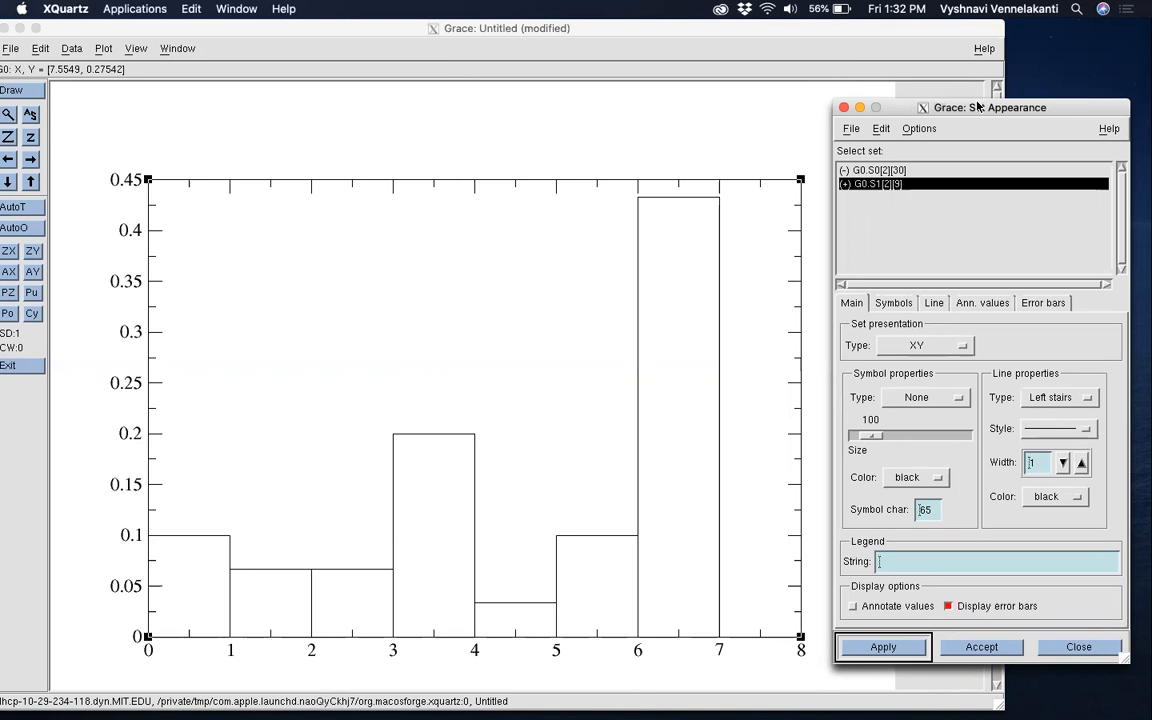
{"action": "left_click_drag", "start_coordinate": [979, 107], "coordinate": [980, 107]}
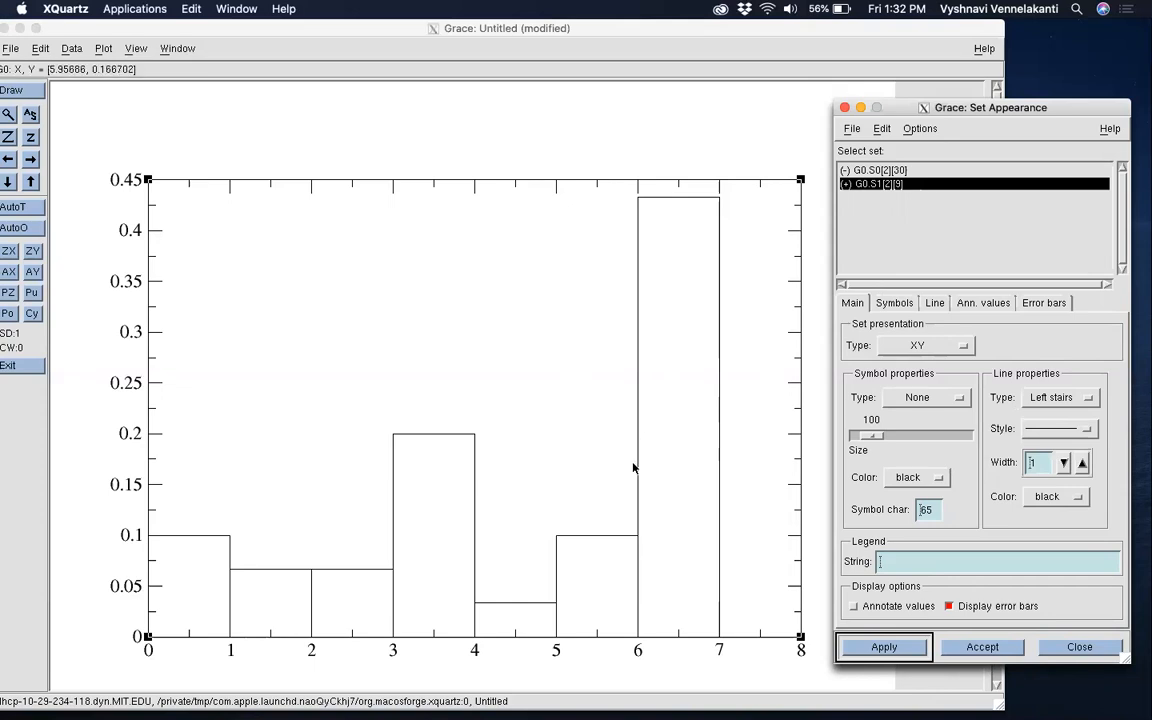
Keep the solid line style for histogram set G0.S1, set its line width to 3 and apply.
{"action": "left_click", "coordinate": [1044, 429]}
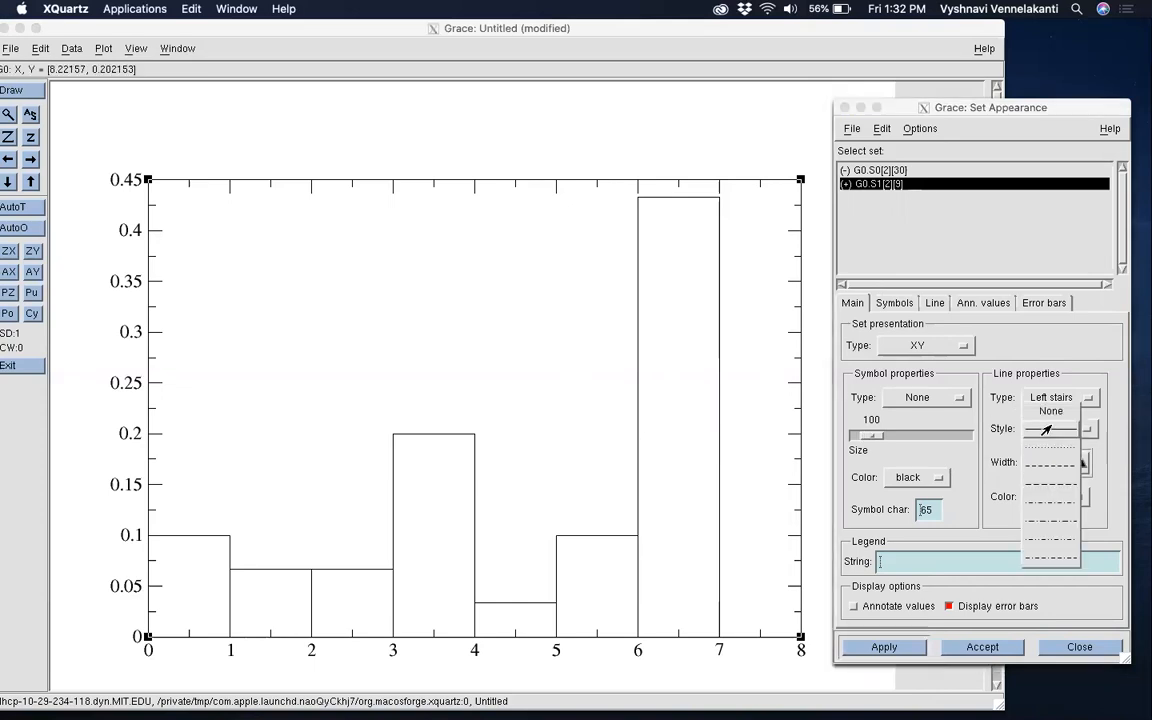
{"action": "left_click", "coordinate": [1045, 433]}
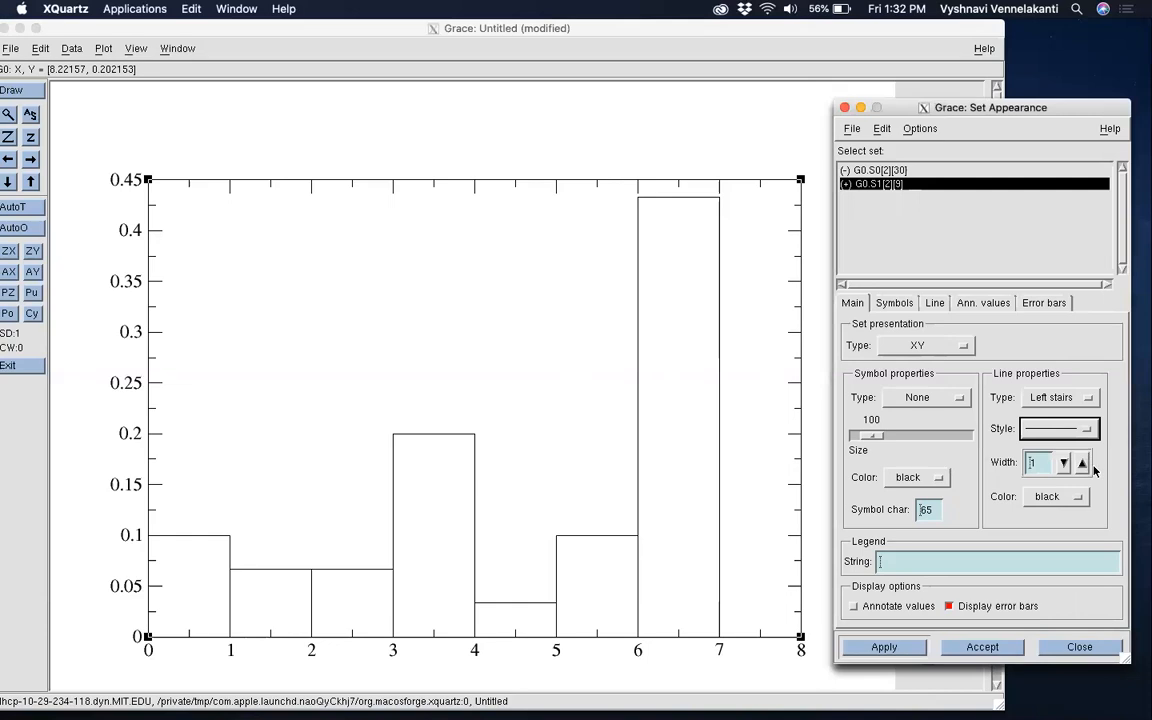
{"action": "left_click", "coordinate": [1081, 463]}
{"action": "left_click", "coordinate": [1081, 463]}
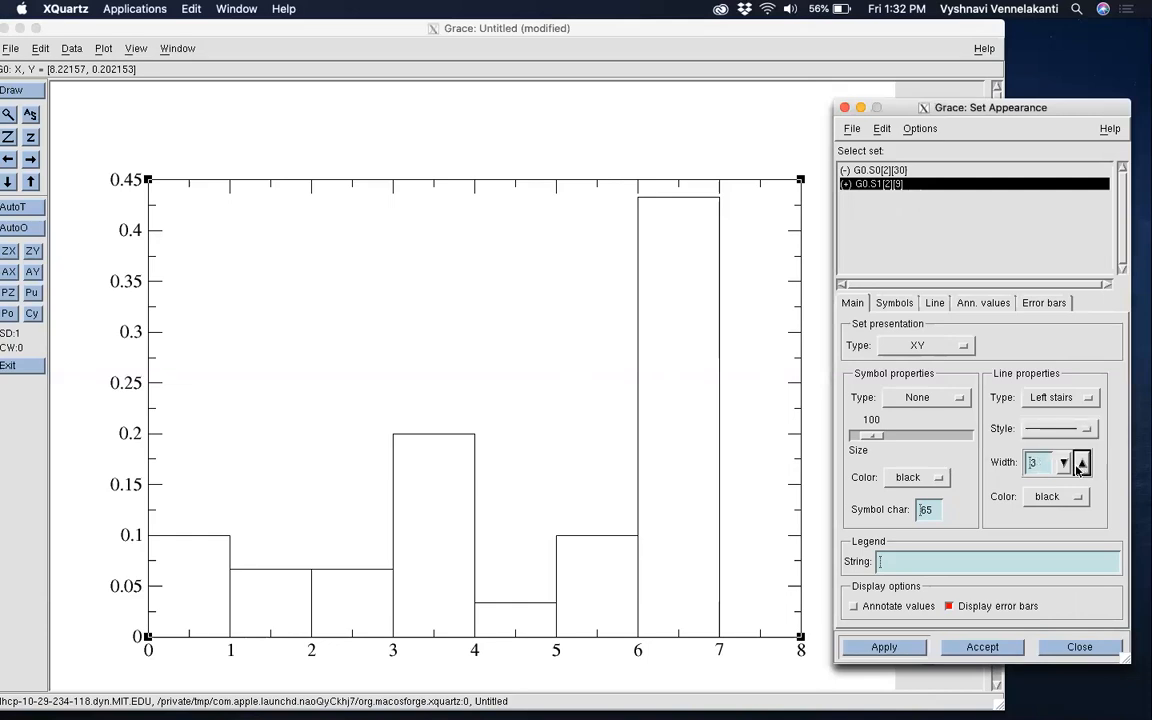
{"action": "left_click", "coordinate": [895, 647]}
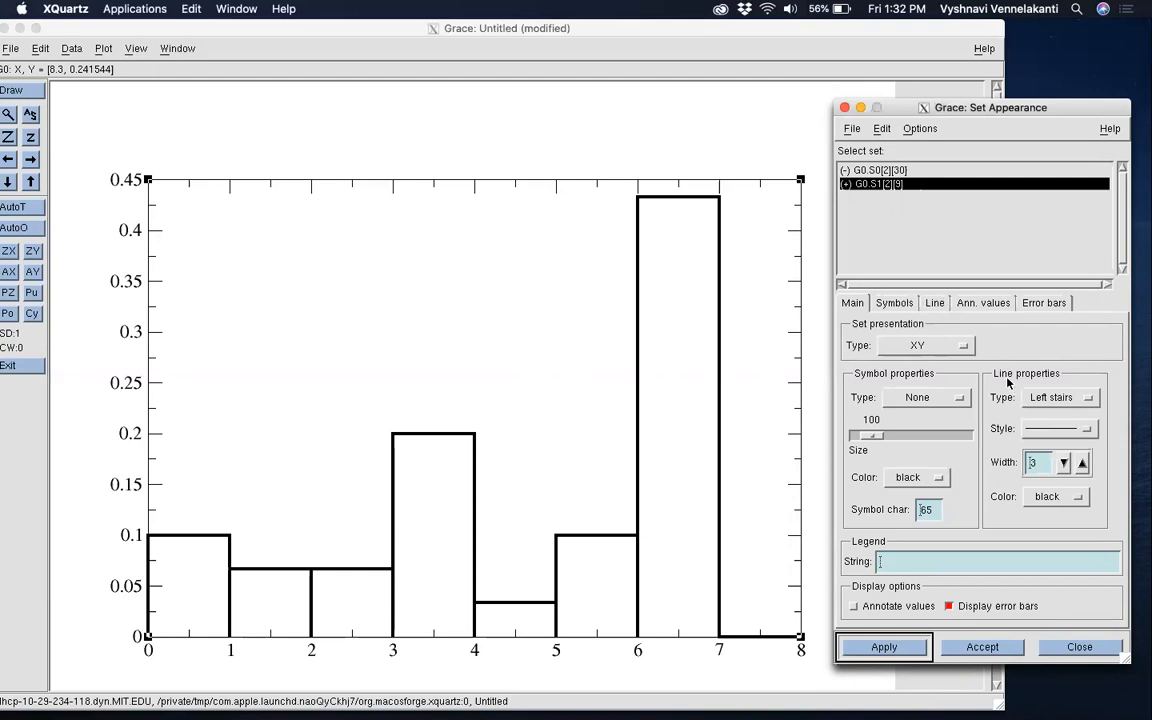
Switch the drop lines of histogram set G0.S1 off and back on, applying each change.
{"action": "left_click", "coordinate": [937, 302]}
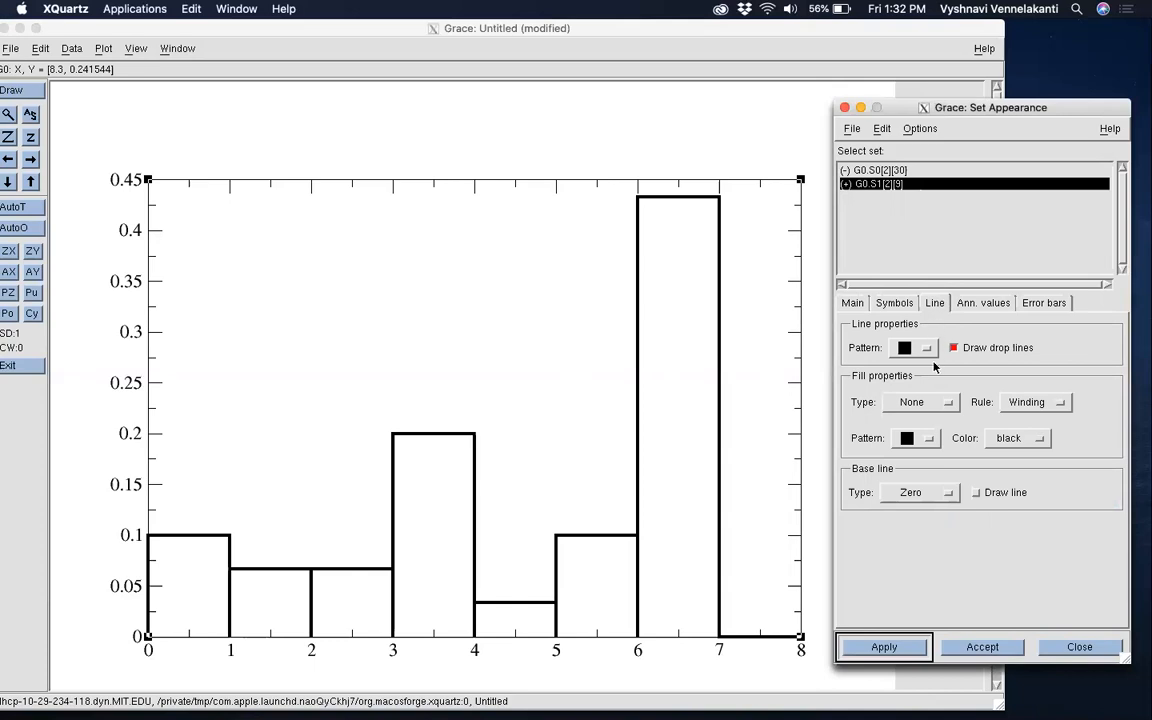
{"action": "left_click", "coordinate": [987, 351]}
{"action": "left_click", "coordinate": [895, 647]}
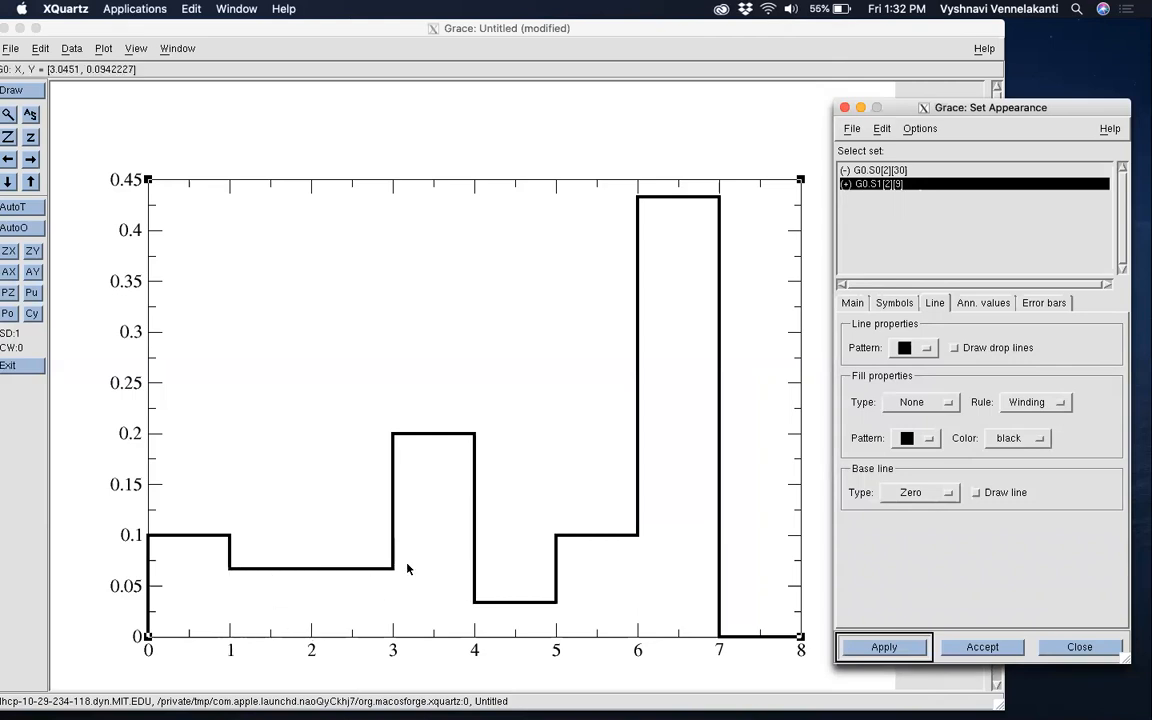
{"action": "left_click", "coordinate": [958, 348]}
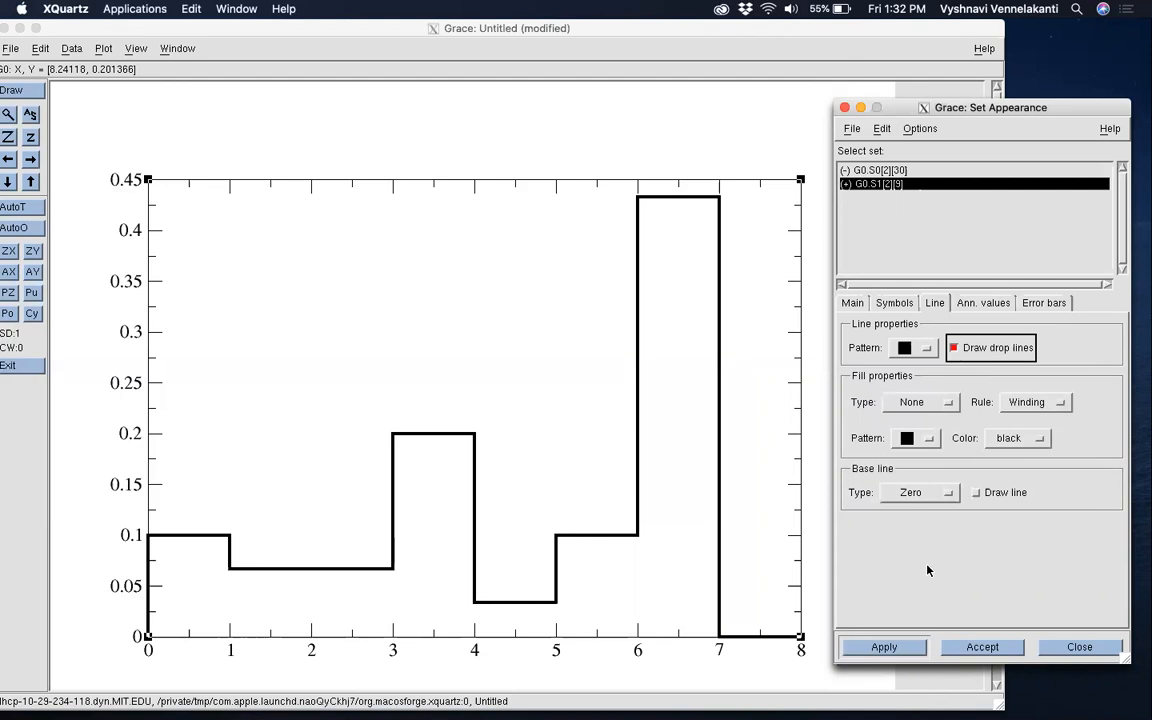
{"action": "left_click", "coordinate": [904, 648]}
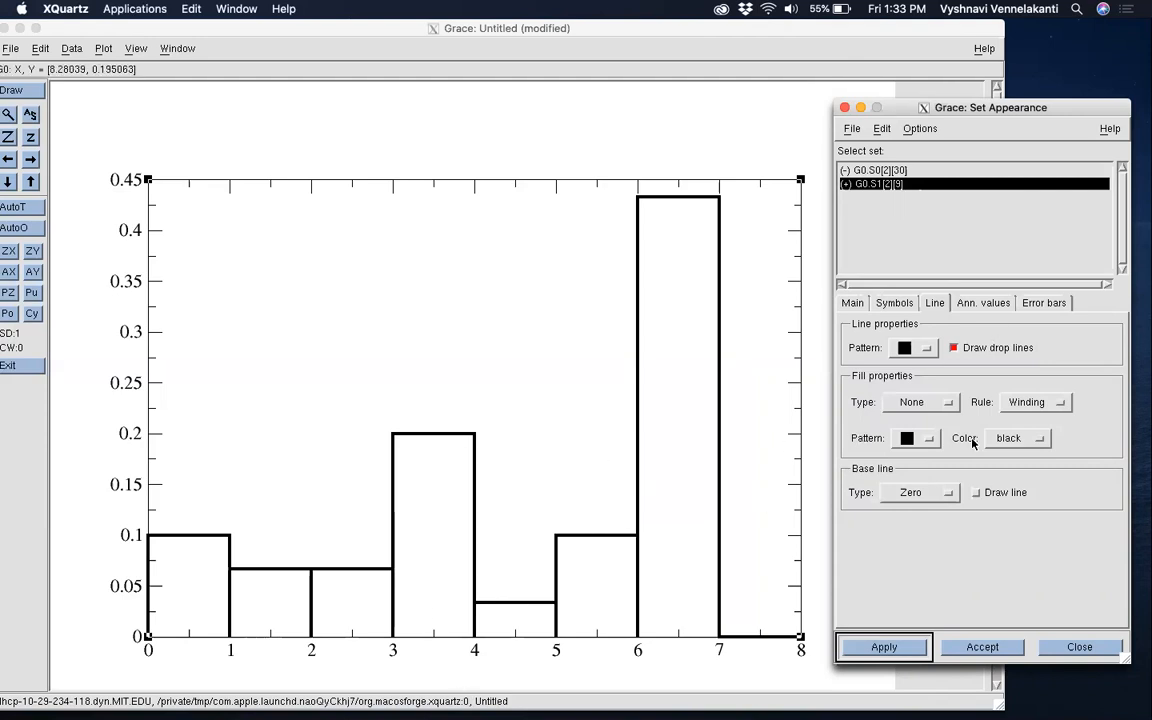
Fill the histogram bars to baseline in blue and apply the change.
{"action": "left_click", "coordinate": [912, 401]}
{"action": "left_click", "coordinate": [905, 438]}
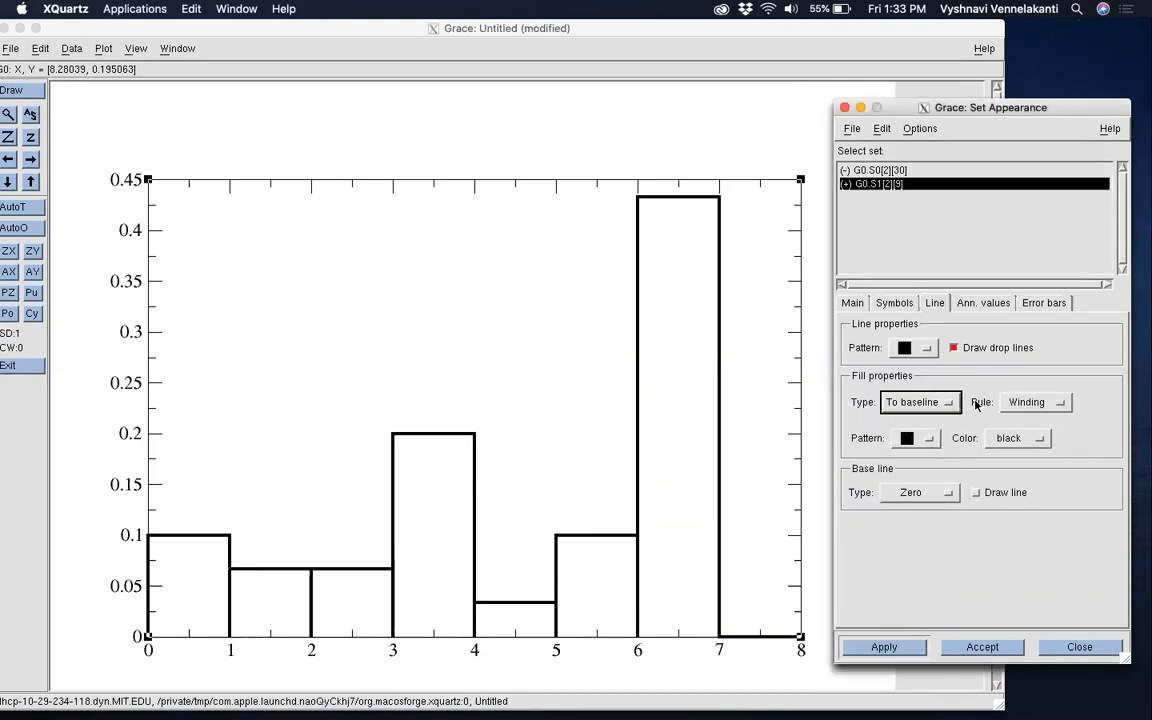
{"action": "left_click", "coordinate": [1017, 444]}
{"action": "left_click", "coordinate": [1050, 419]}
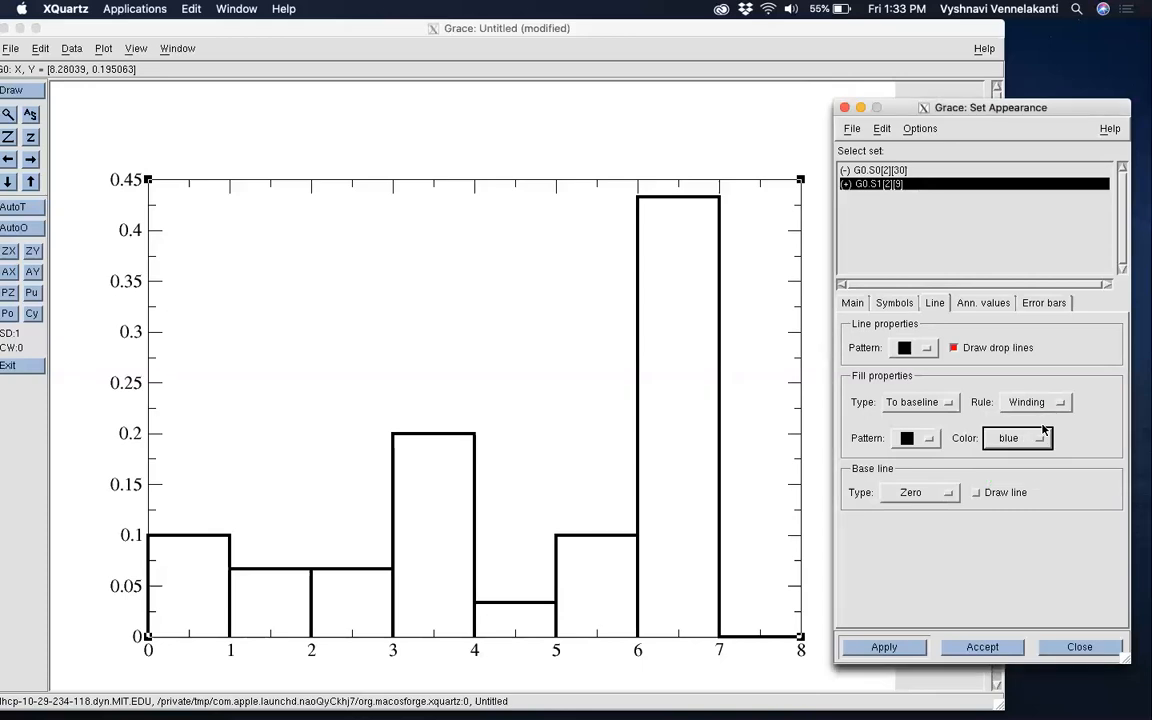
{"action": "left_click", "coordinate": [903, 648]}
Try the As polygon fill type on the histogram set and apply it.
{"action": "left_click", "coordinate": [915, 402]}
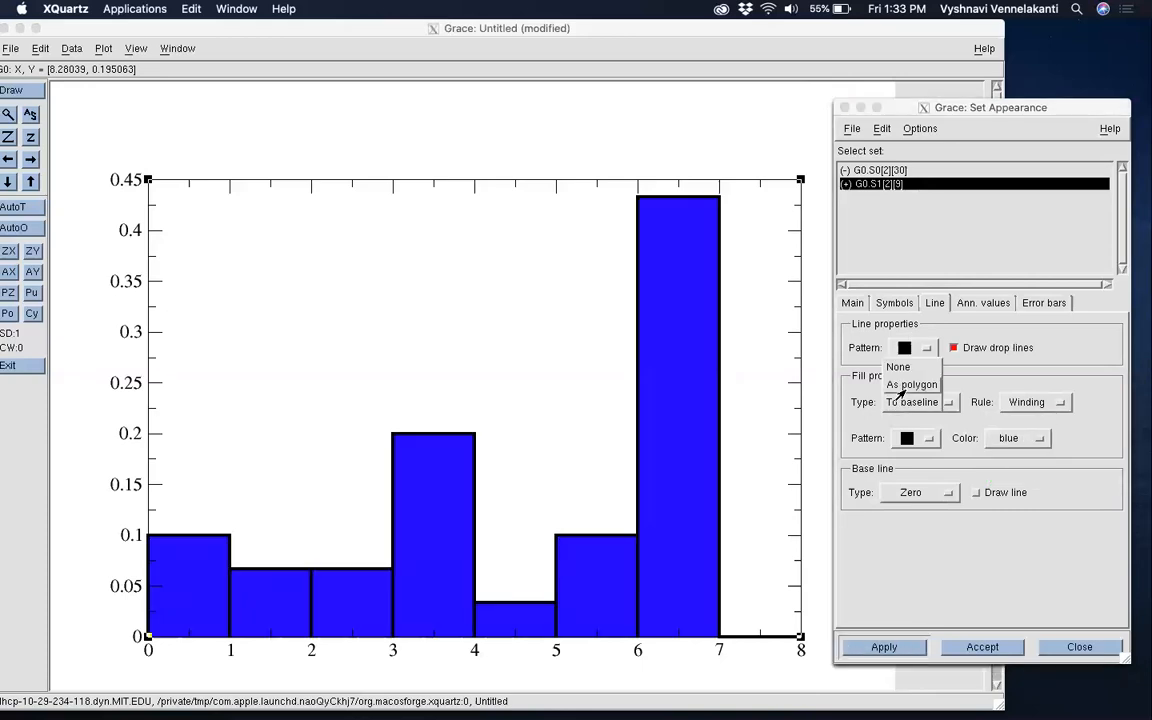
{"action": "left_click", "coordinate": [912, 384]}
{"action": "left_click", "coordinate": [870, 646]}
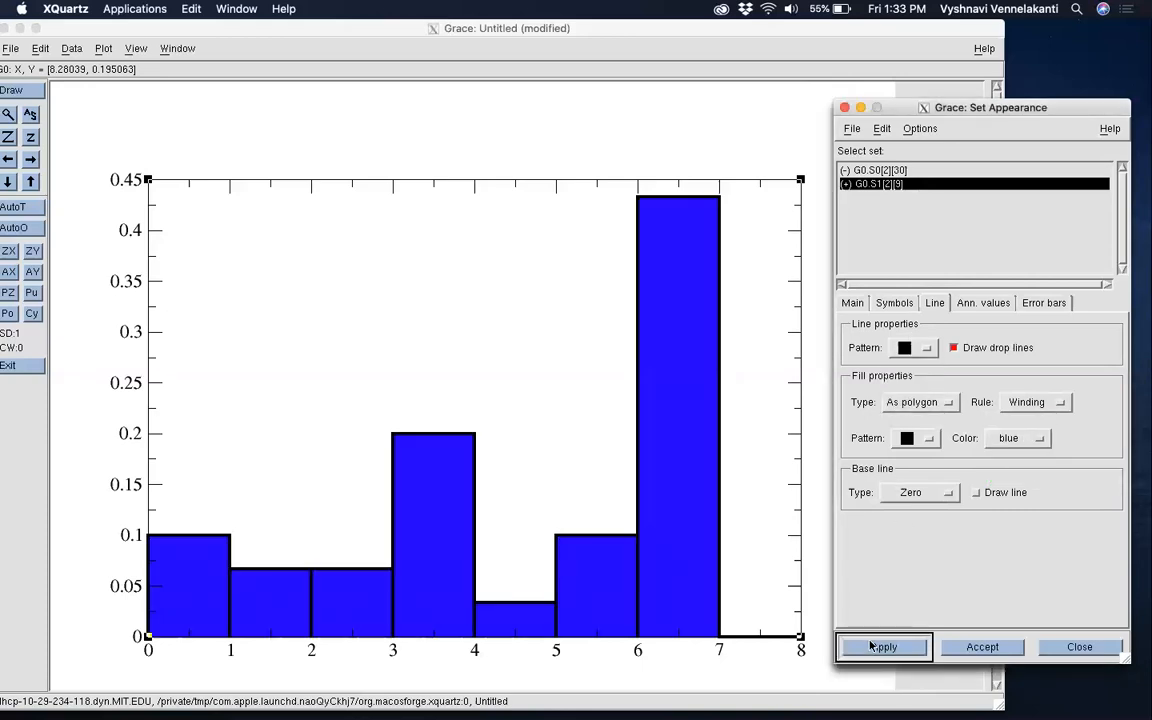
Set the histogram's fill type back to To baseline, apply it and close the Set Appearance dialog.
{"action": "left_click", "coordinate": [913, 402]}
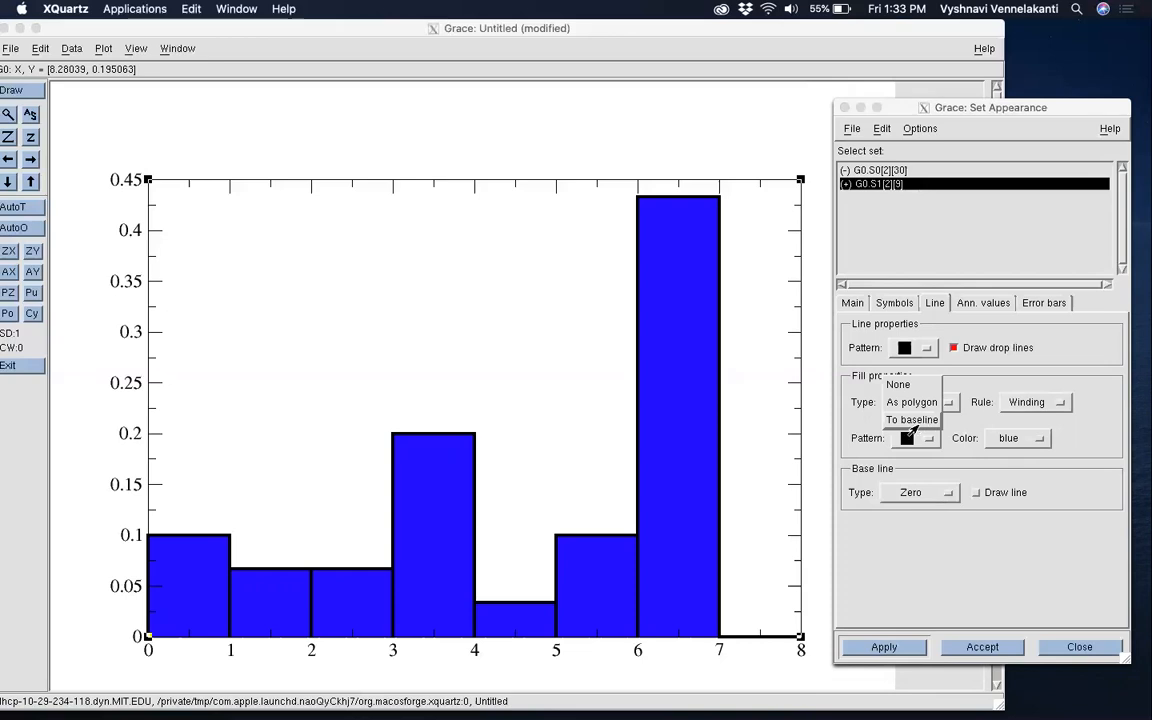
{"action": "left_click", "coordinate": [912, 420]}
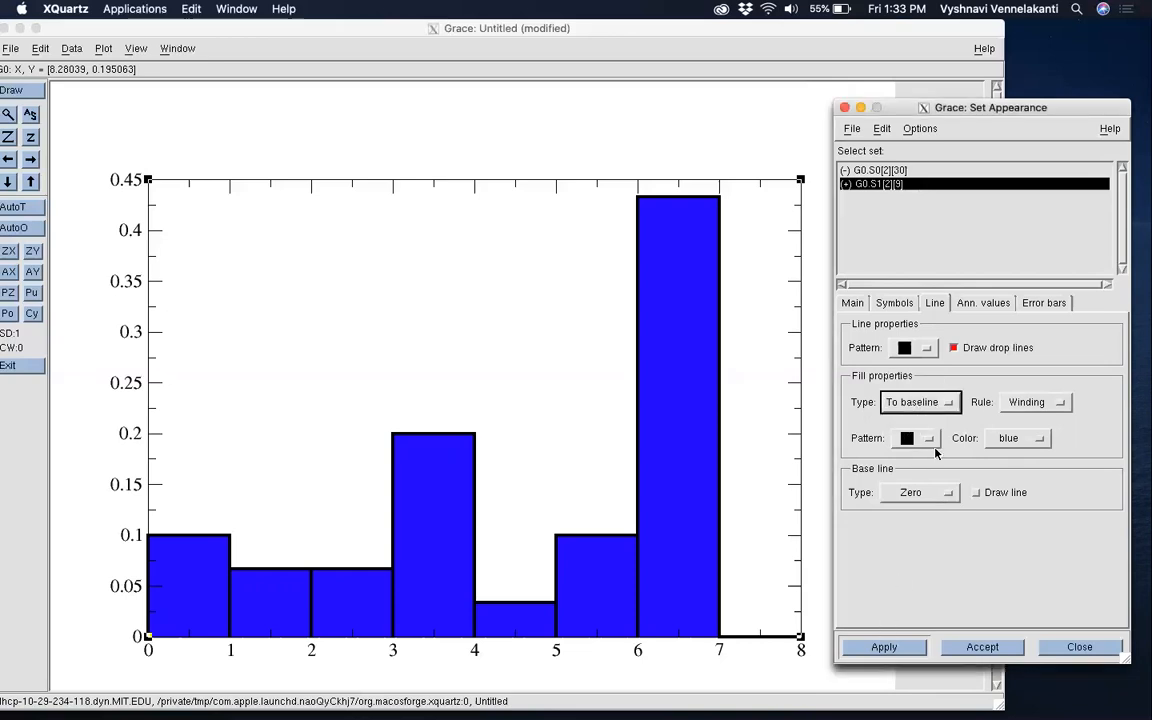
{"action": "left_click", "coordinate": [884, 647]}
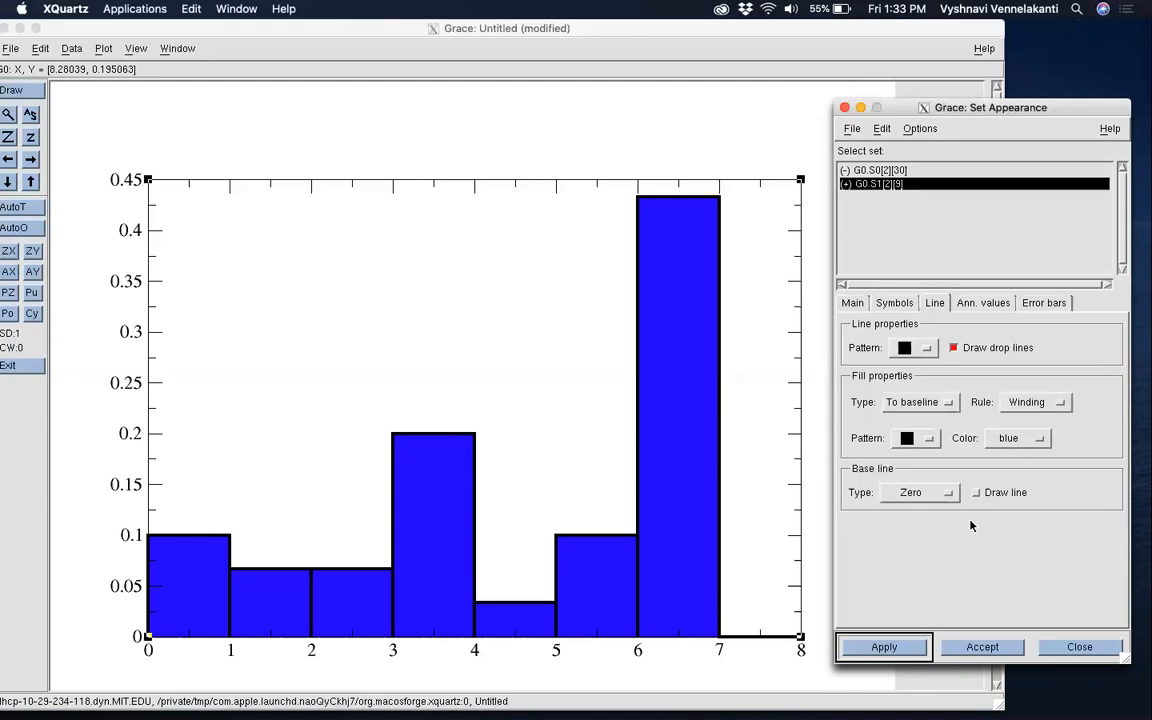
{"action": "left_click", "coordinate": [845, 108]}
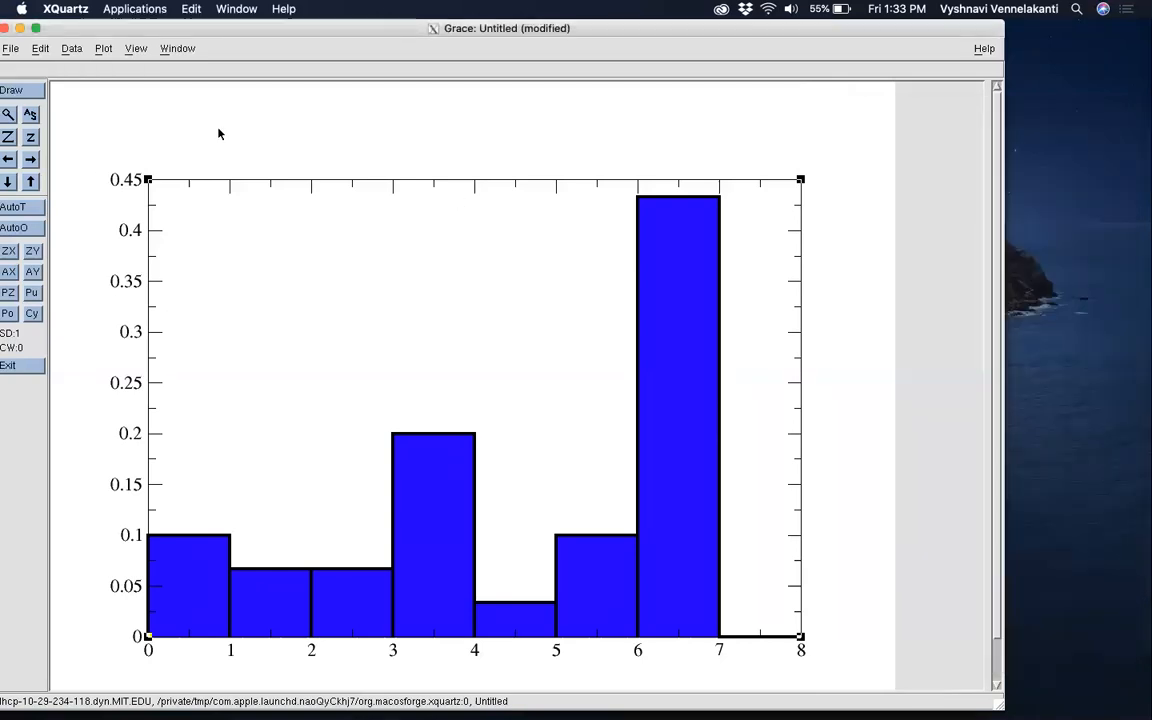
Set the Y axis tick labels to Decimal format with a precision of 2 and apply the change.
{"action": "left_click_drag", "start_coordinate": [997, 340], "coordinate": [1003, 288]}
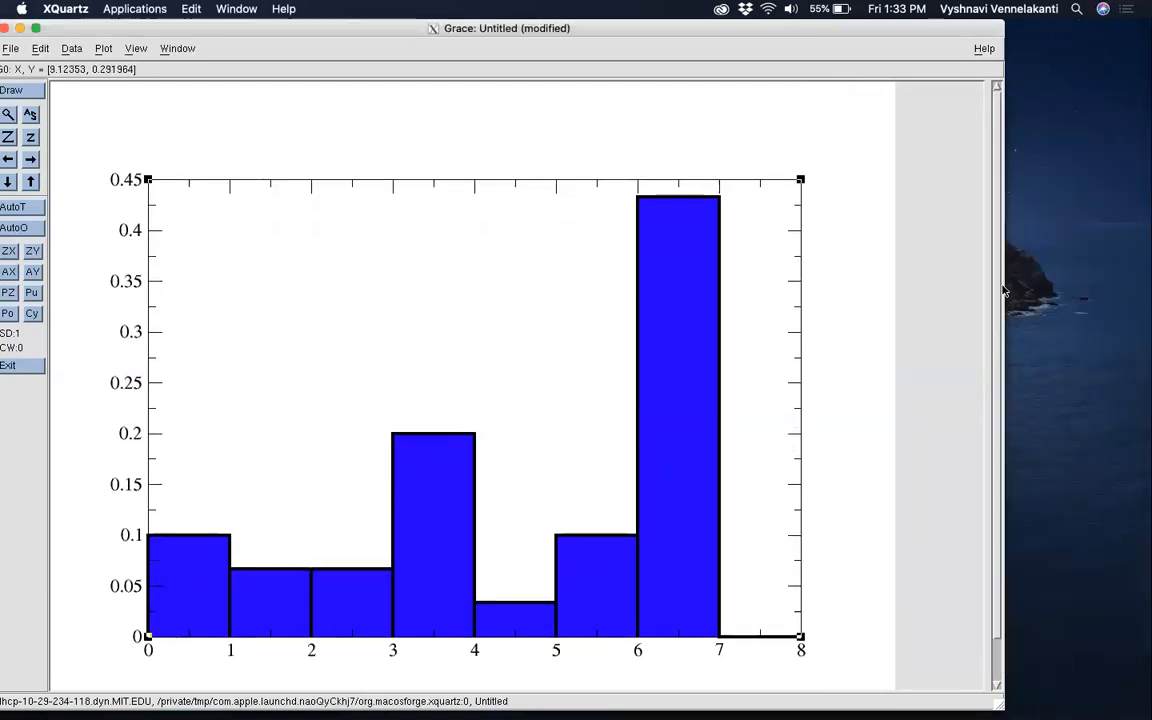
{"action": "left_click", "coordinate": [98, 48]}
{"action": "left_click", "coordinate": [120, 126]}
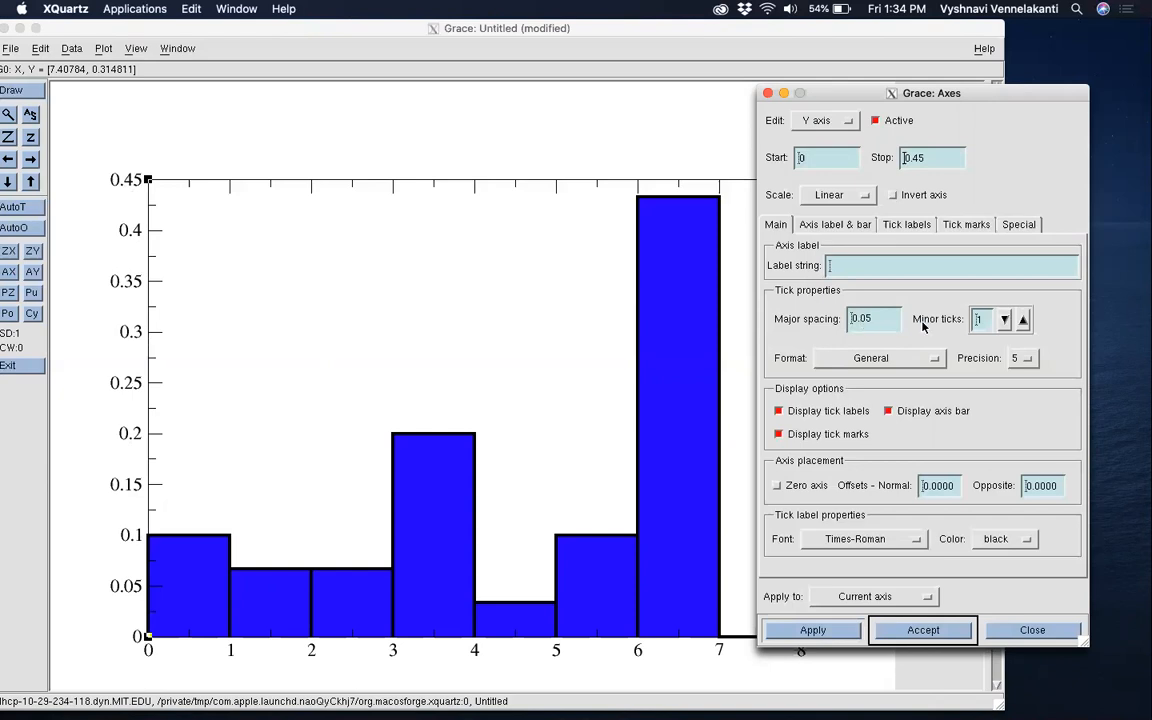
{"action": "left_click", "coordinate": [854, 362]}
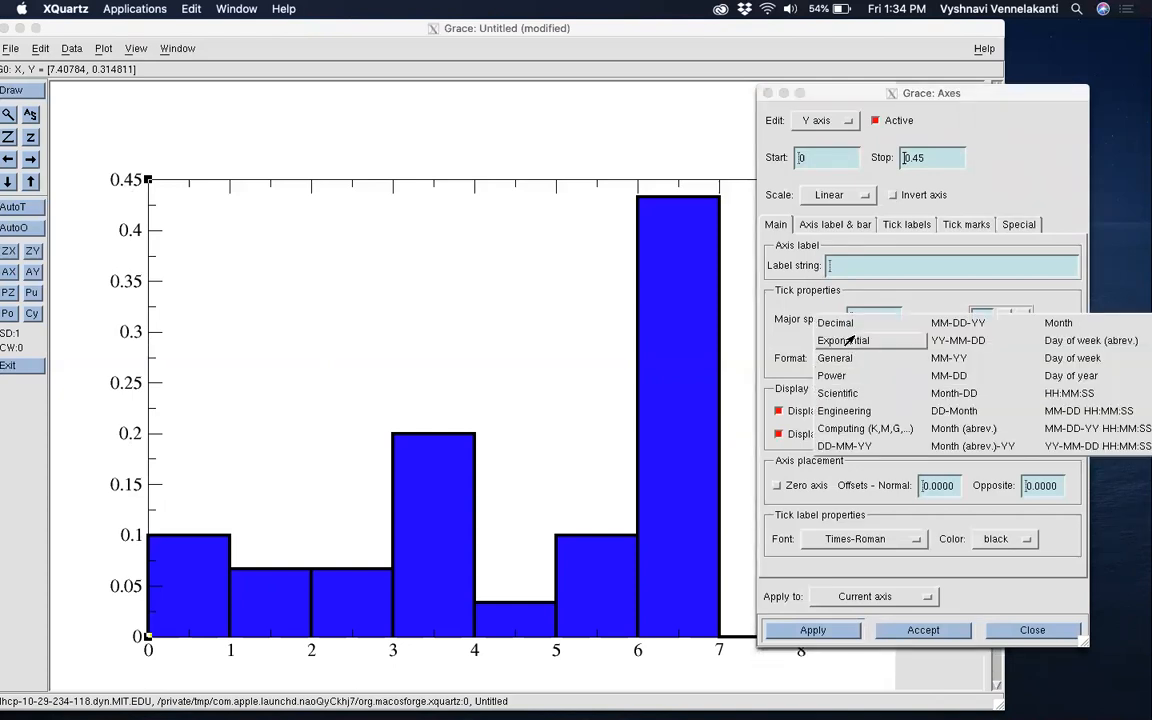
{"action": "left_click", "coordinate": [845, 323]}
{"action": "left_click", "coordinate": [1020, 360]}
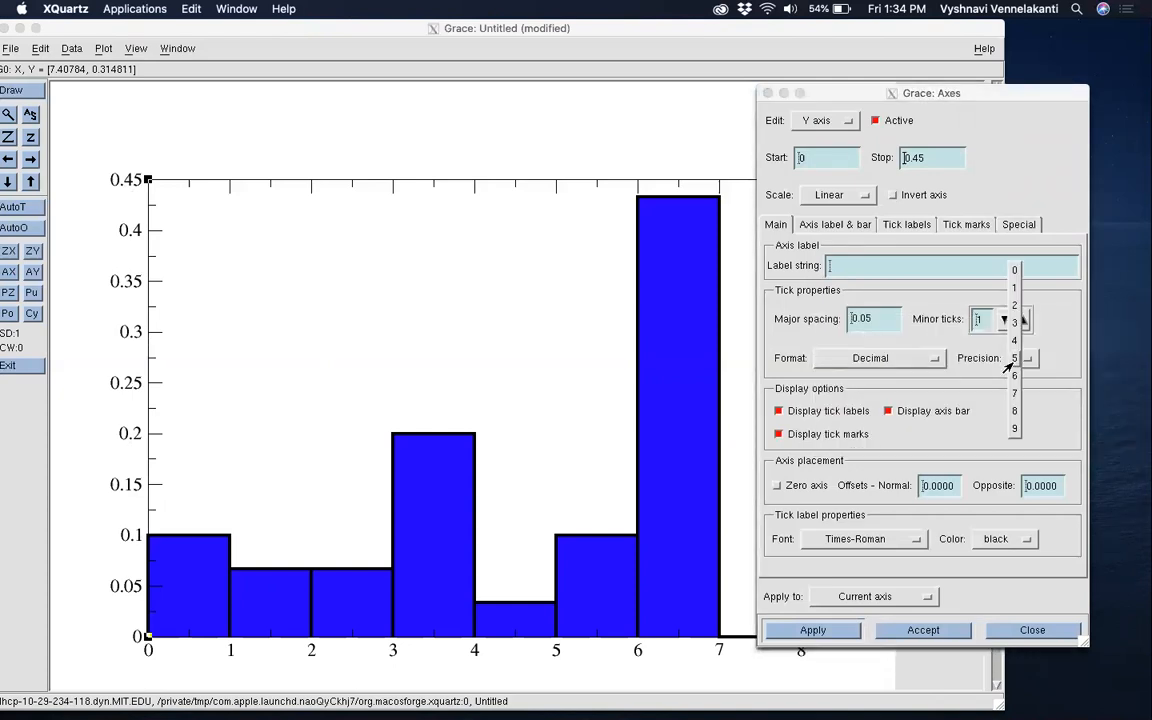
{"action": "left_click", "coordinate": [1010, 302]}
{"action": "left_click", "coordinate": [778, 628]}
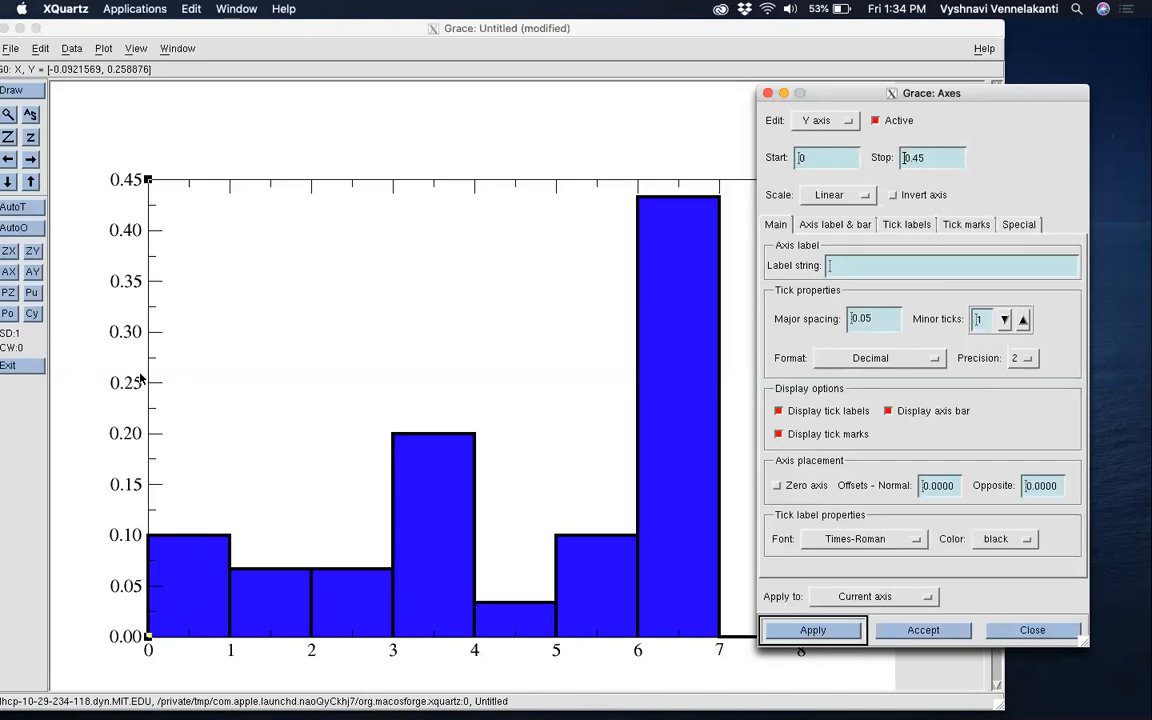
Set the Y axis tick label font to Helvetica-Bold and apply the change.
{"action": "left_click", "coordinate": [900, 362]}
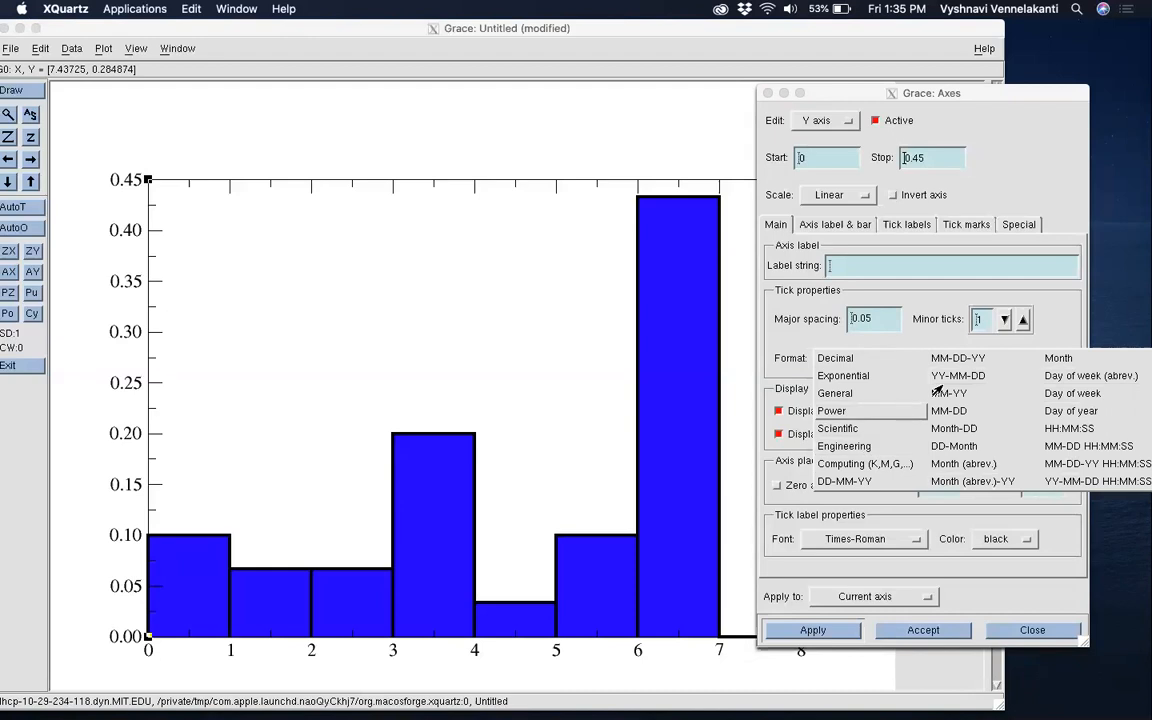
{"action": "left_click", "coordinate": [772, 334]}
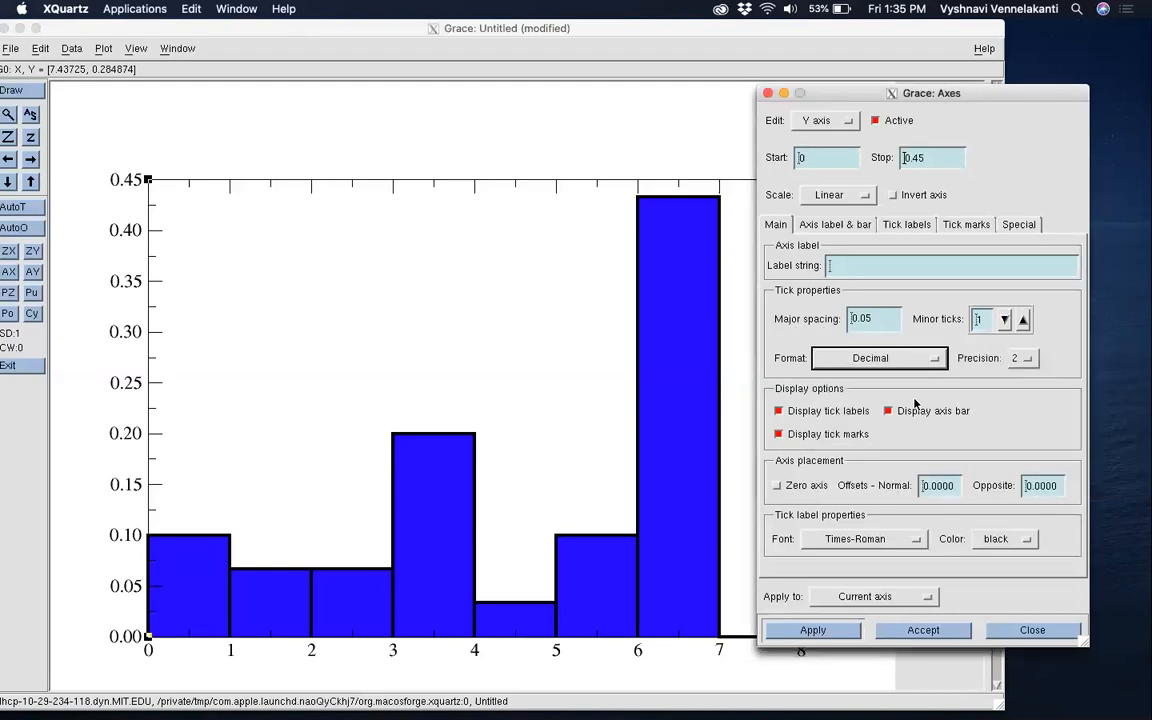
{"action": "left_click", "coordinate": [861, 540]}
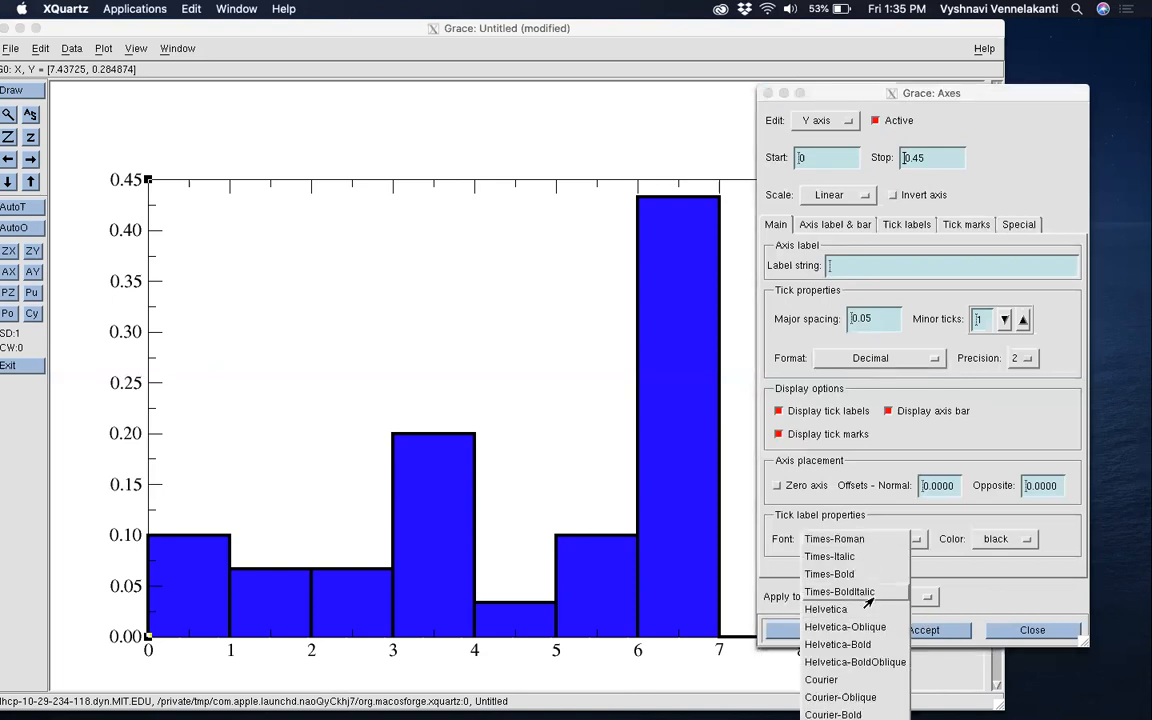
{"action": "left_click", "coordinate": [837, 644]}
{"action": "left_click", "coordinate": [812, 630]}
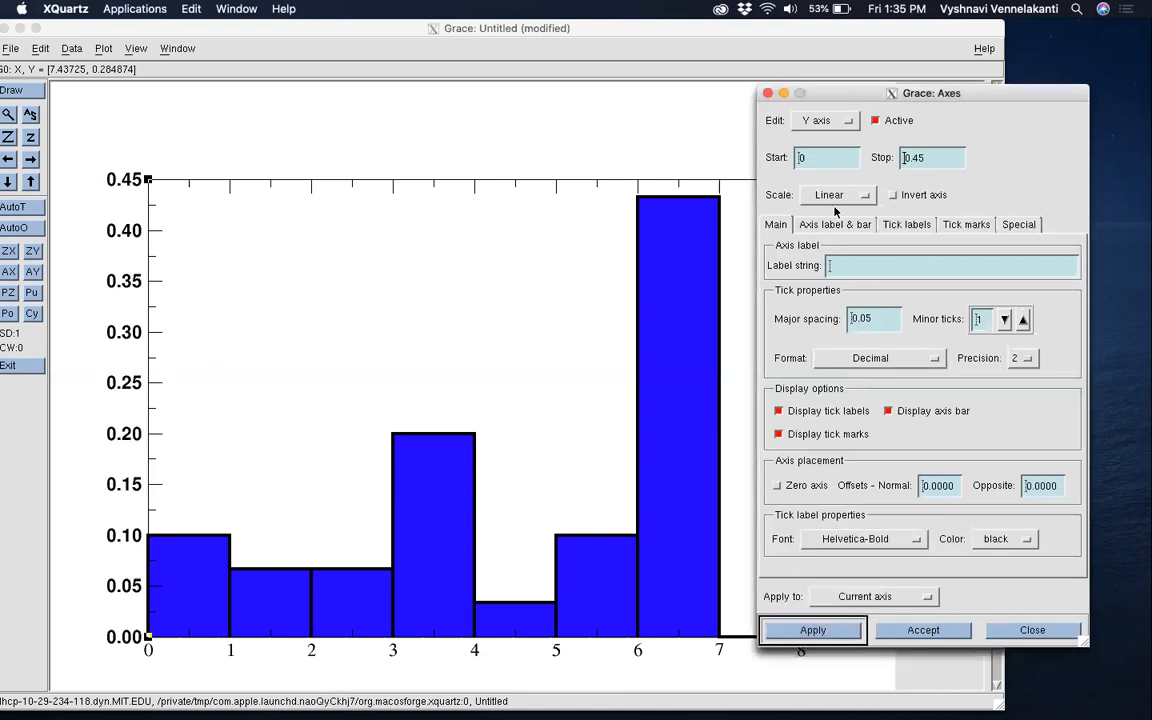
Set the Y axis label to Helvetica-Bold at character size 150 and the axis bar width to 3.
{"action": "left_click", "coordinate": [824, 224]}
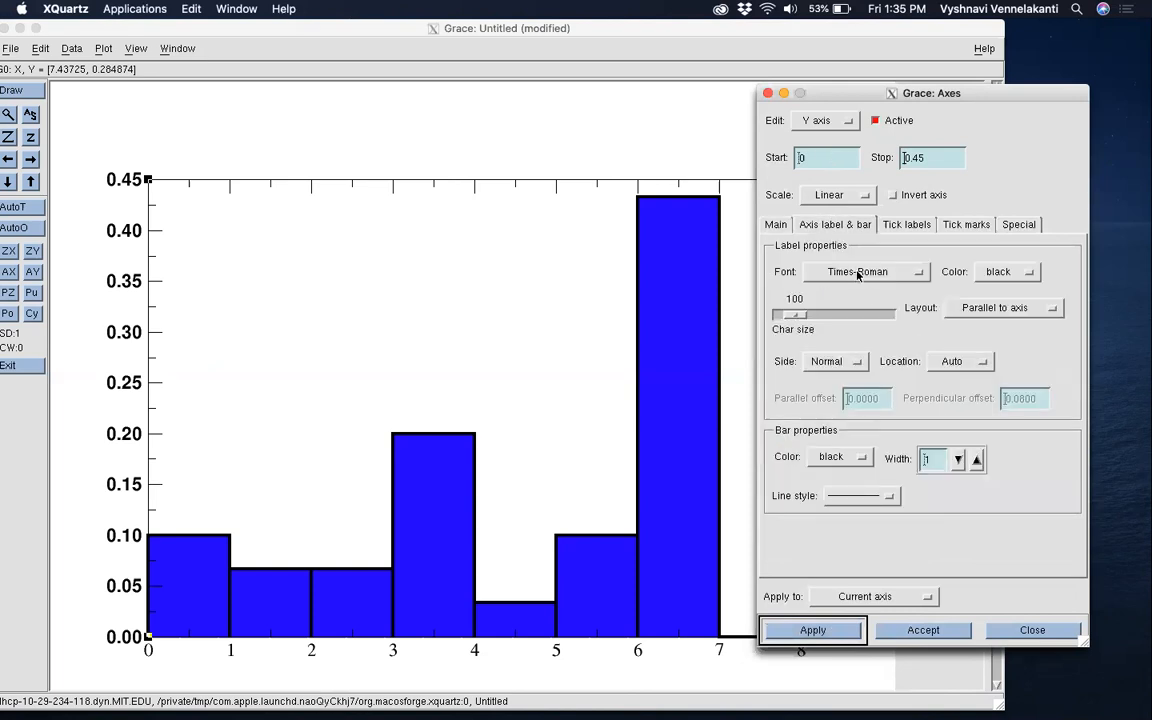
{"action": "left_click", "coordinate": [857, 273]}
{"action": "left_click", "coordinate": [850, 374]}
{"action": "left_click", "coordinate": [826, 316]}
{"action": "left_click", "coordinate": [826, 316]}
{"action": "left_click", "coordinate": [976, 459]}
{"action": "left_click", "coordinate": [976, 459]}
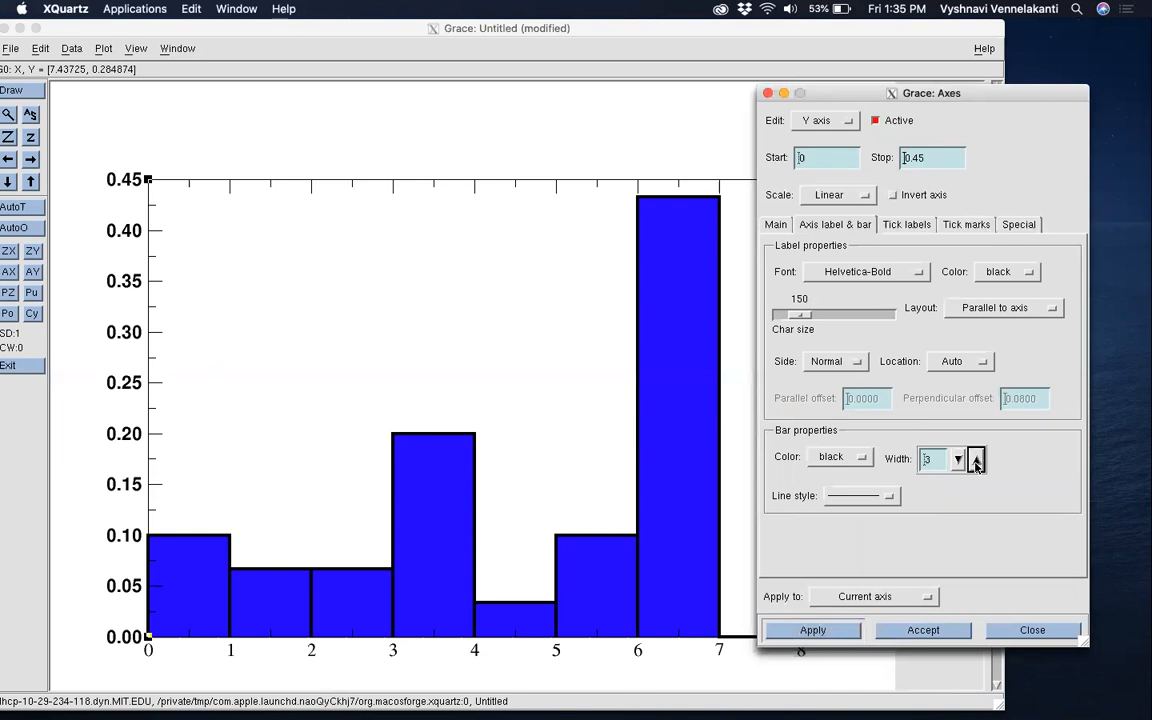
Set the character size of the Y axis tick labels to 150.
{"action": "left_click", "coordinate": [910, 224]}
{"action": "left_click", "coordinate": [843, 278]}
{"action": "left_click", "coordinate": [843, 278]}
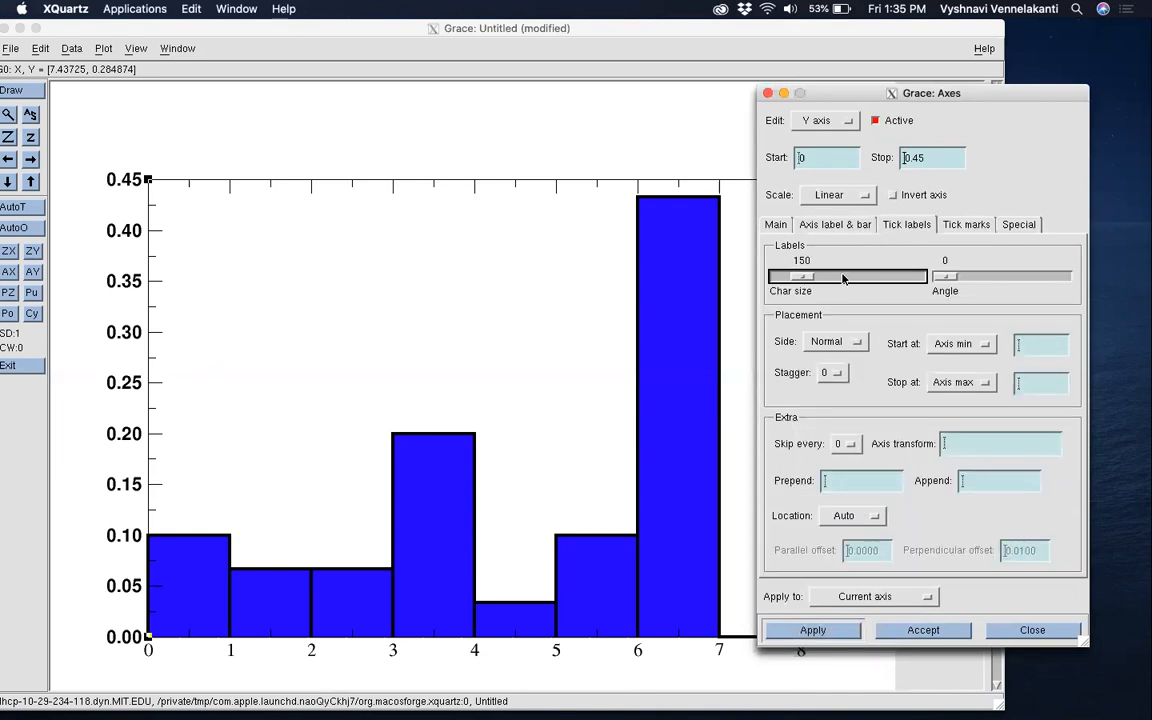
Set the line width of the Y axis major and minor ticks to 3 and apply the axis changes.
{"action": "left_click", "coordinate": [835, 224]}
{"action": "left_click", "coordinate": [928, 225]}
{"action": "left_click", "coordinate": [966, 226]}
{"action": "left_click", "coordinate": [885, 470]}
{"action": "left_click", "coordinate": [885, 470]}
{"action": "left_click", "coordinate": [885, 470]}
{"action": "left_click", "coordinate": [885, 470]}
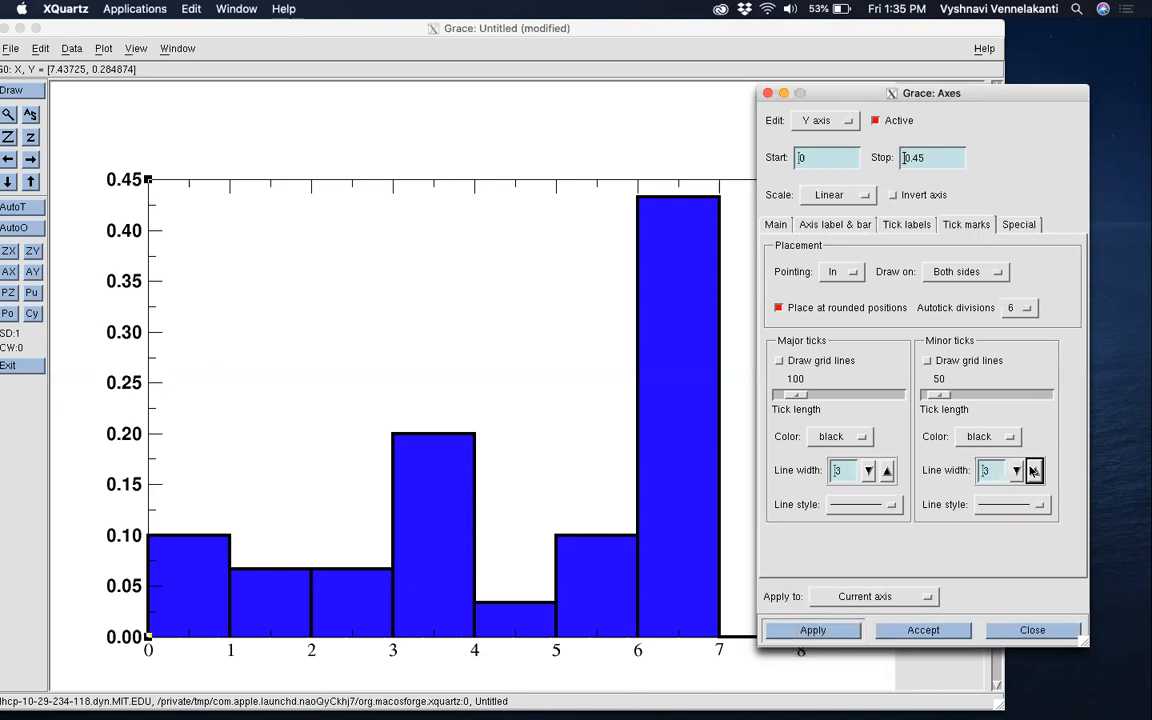
{"action": "left_click", "coordinate": [812, 629]}
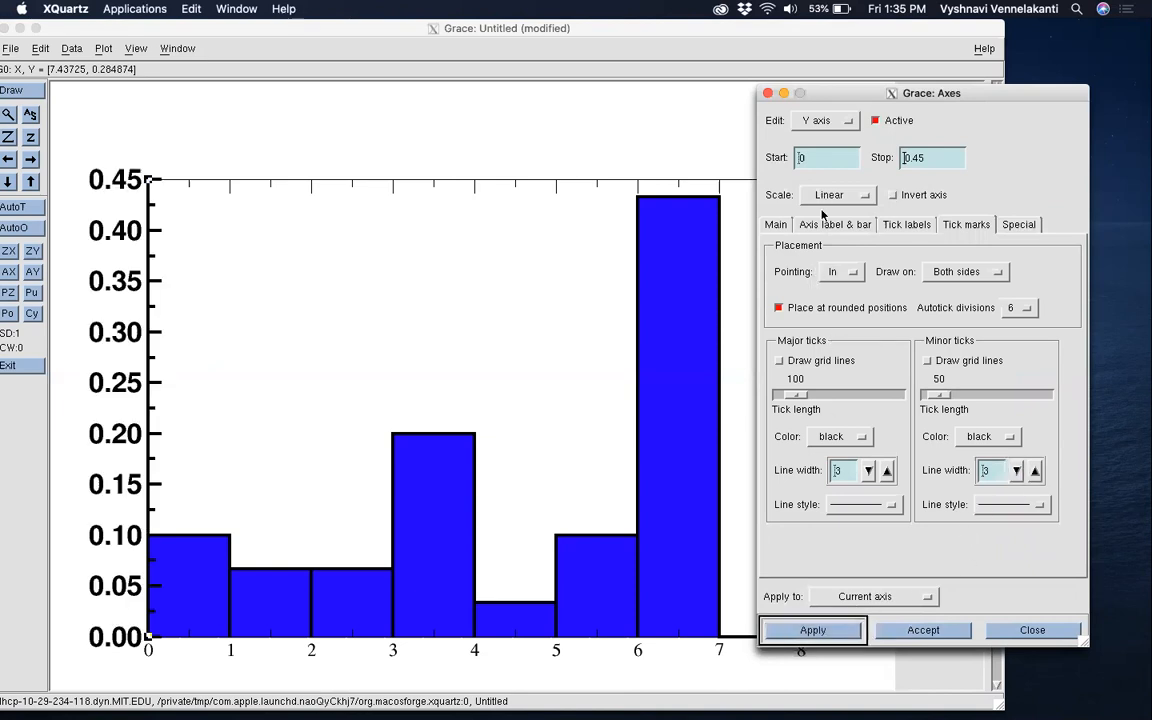
Label the Y axis "normalized counts", apply it, and enter "data values" as the X axis label.
{"action": "left_click", "coordinate": [776, 224]}
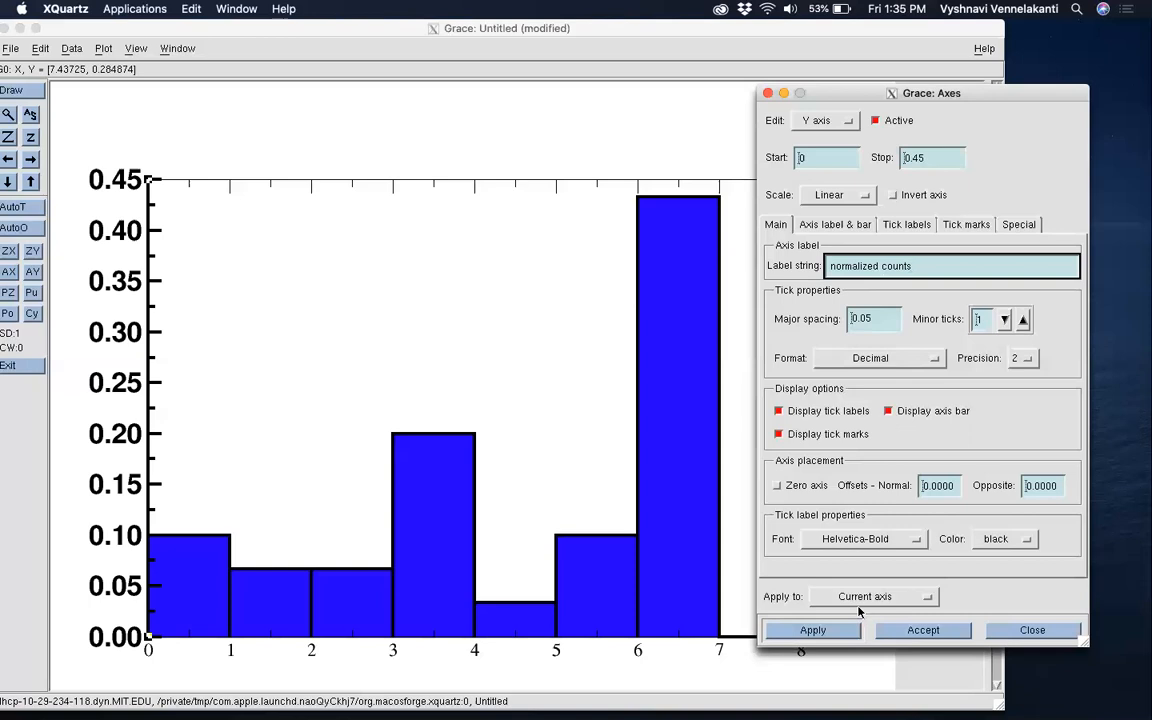
{"action": "left_click", "coordinate": [836, 634]}
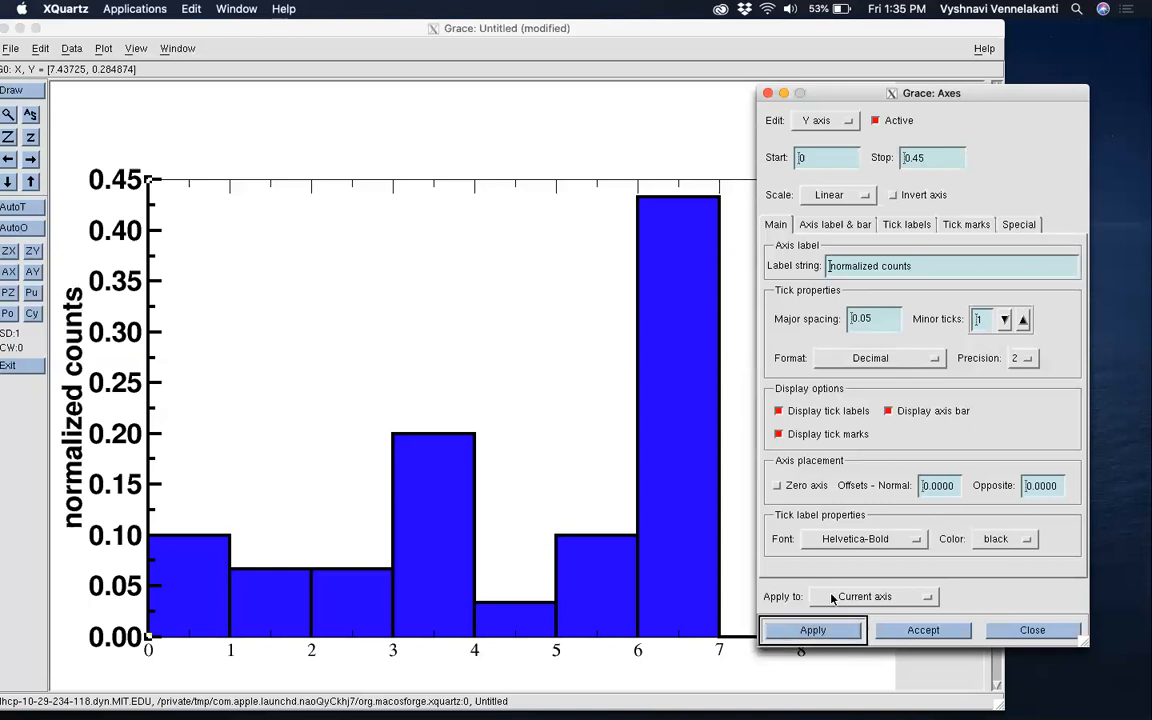
{"action": "left_click", "coordinate": [816, 120]}
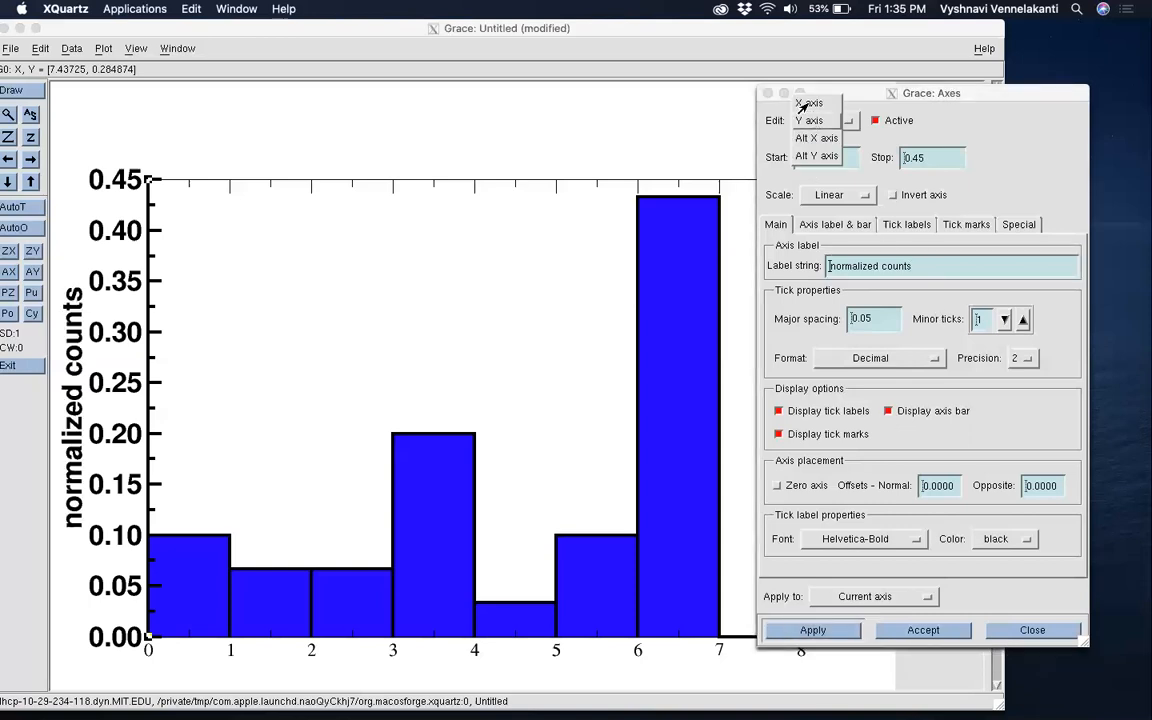
{"action": "left_click", "coordinate": [809, 103]}
{"action": "left_click", "coordinate": [865, 267]}
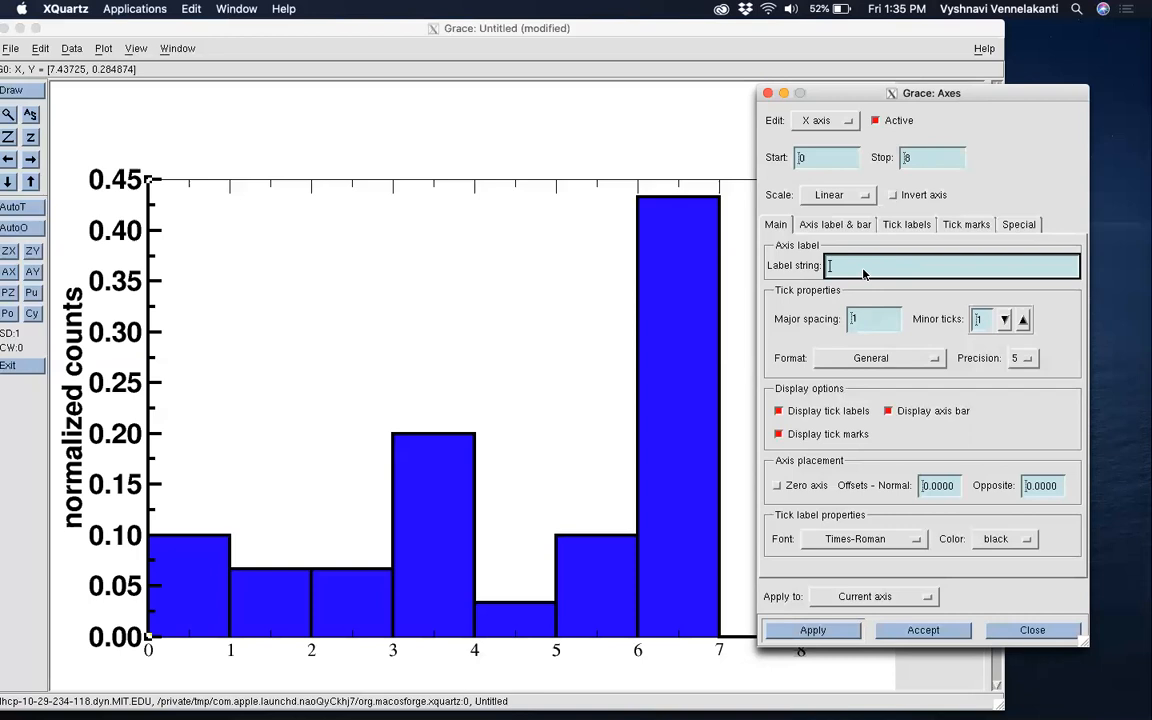
{"action": "type", "text": "values"}
{"action": "mouse_move", "coordinate": [829, 93]}
{"action": "left_mouse_down"}
{"action": "mouse_move", "coordinate": [948, 93]}
{"action": "mouse_move", "coordinate": [779, 51]}
{"action": "mouse_move", "coordinate": [849, 84]}
{"action": "left_mouse_up"}
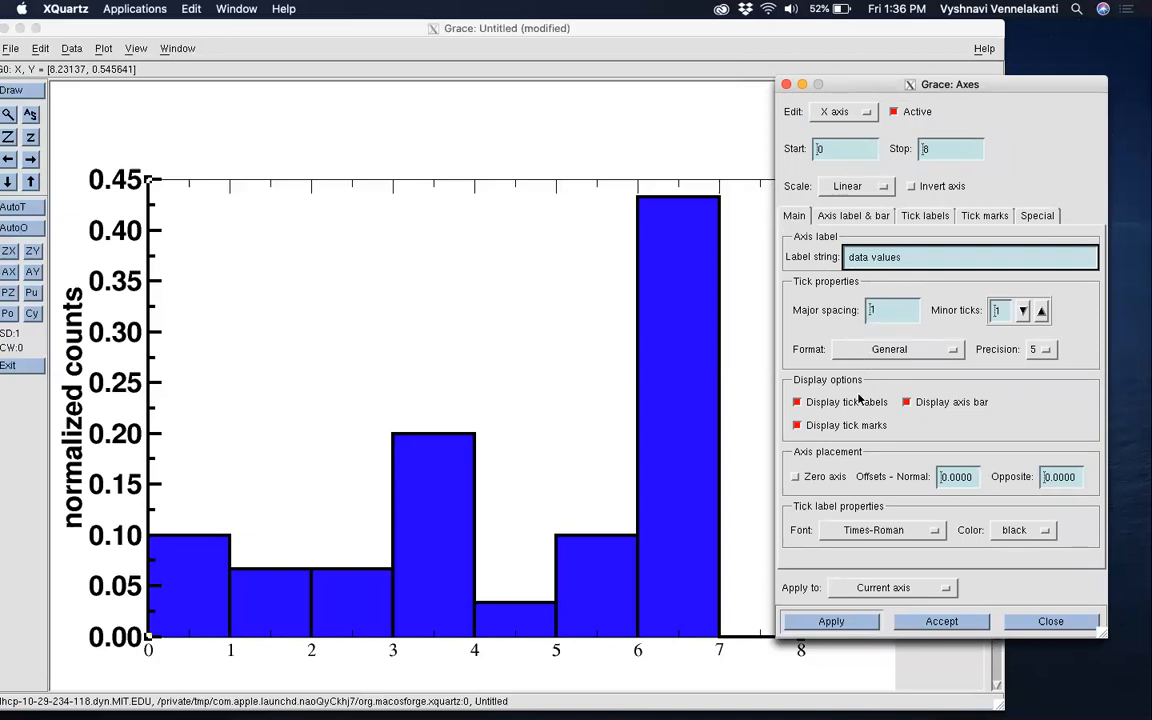
Set the X axis tick label font to Helvetica-Bold and apply the change.
{"action": "left_click", "coordinate": [850, 530]}
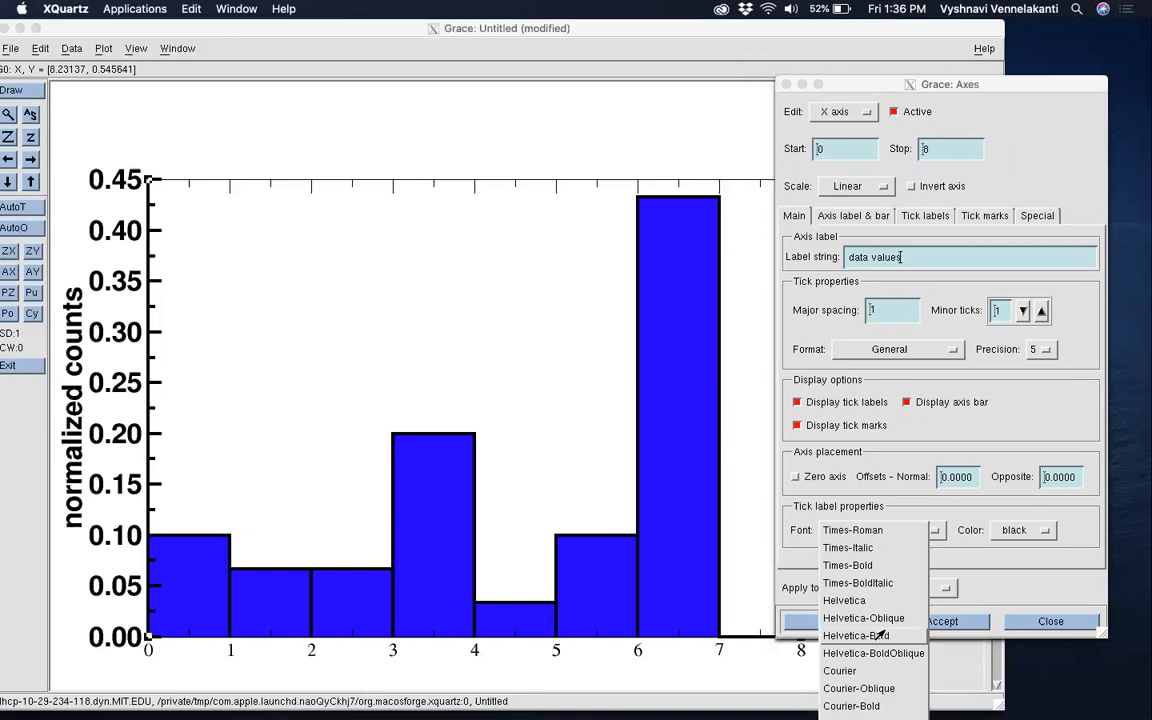
{"action": "left_click", "coordinate": [856, 636]}
{"action": "left_click", "coordinate": [831, 621]}
Set the X axis label to Helvetica-Bold at character size 150 and the axis bar width to 3.
{"action": "left_click", "coordinate": [855, 218]}
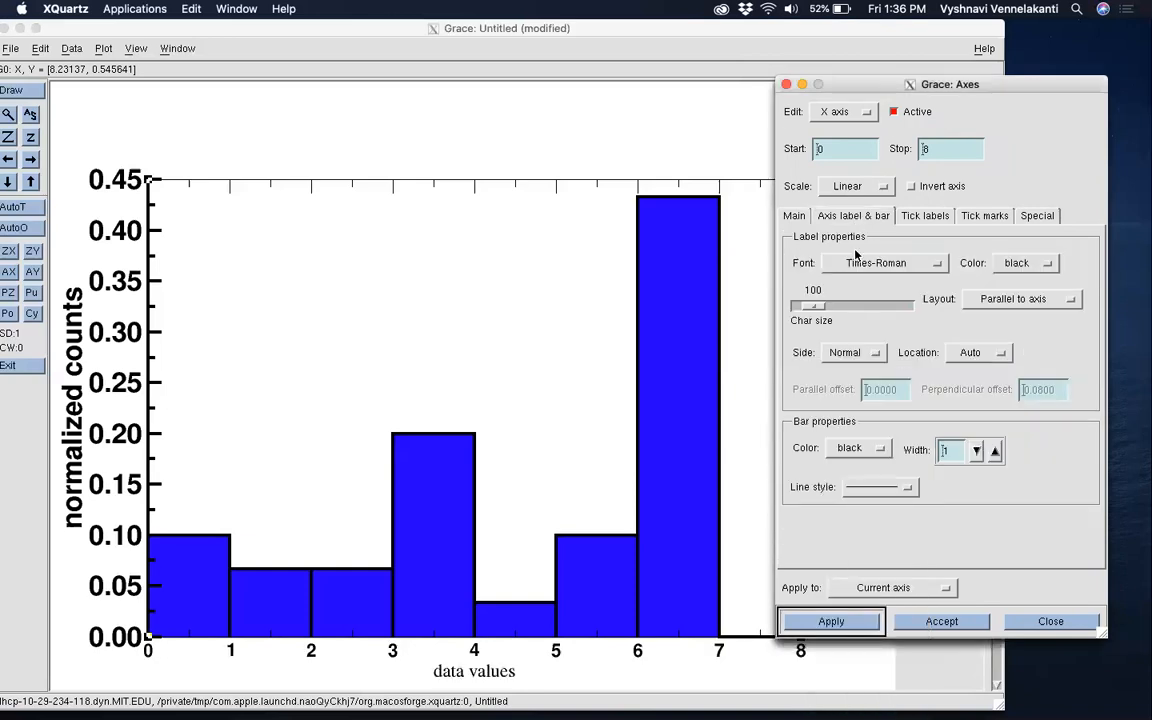
{"action": "left_click", "coordinate": [870, 263]}
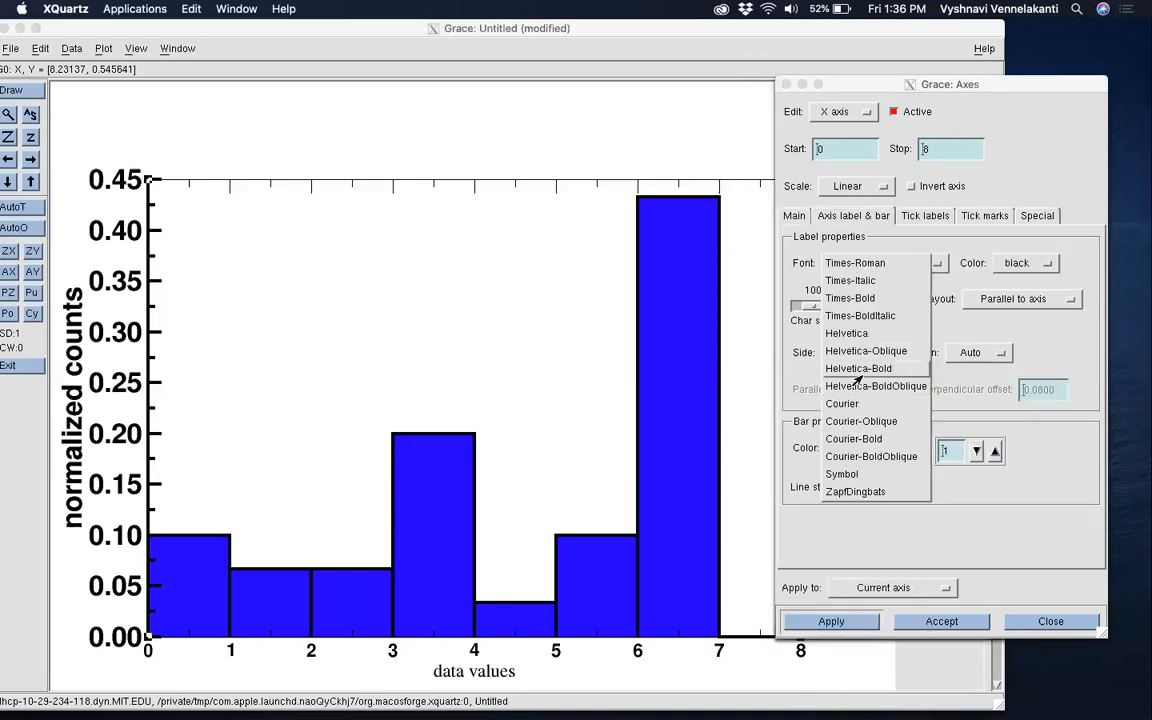
{"action": "left_click", "coordinate": [857, 376]}
{"action": "left_click", "coordinate": [828, 306]}
{"action": "left_click", "coordinate": [828, 306]}
{"action": "left_click", "coordinate": [995, 451]}
{"action": "left_click", "coordinate": [995, 451]}
{"action": "left_click", "coordinate": [995, 451]}
{"action": "left_click", "coordinate": [995, 451]}
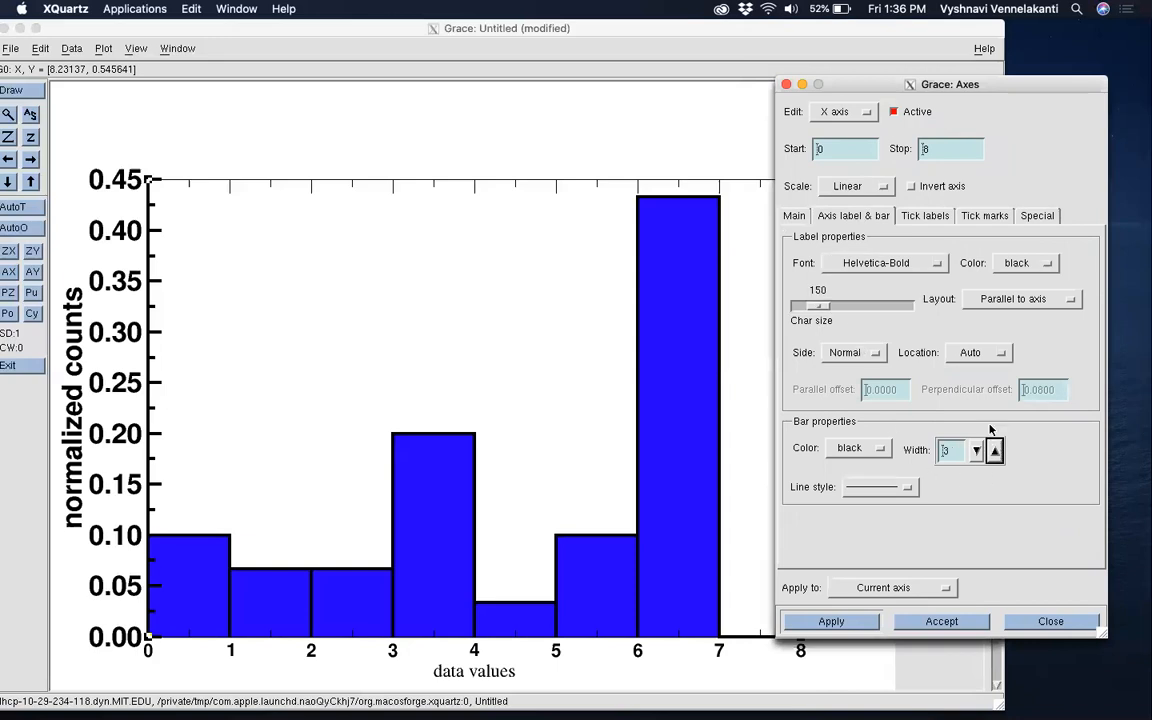
Set the character size of the X axis tick labels to 150.
{"action": "left_click", "coordinate": [926, 216]}
{"action": "left_click", "coordinate": [855, 268]}
{"action": "left_click", "coordinate": [855, 268]}
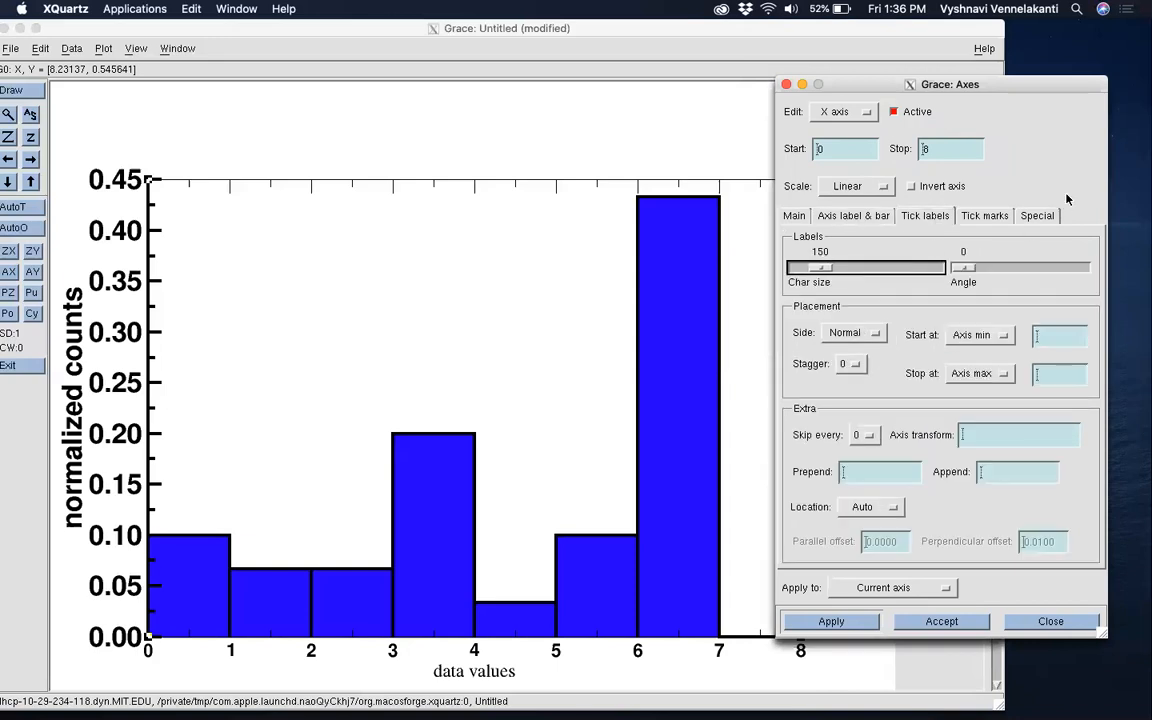
Set the X axis major and minor tick line widths to 3, apply the changes and close the Axes dialog.
{"action": "left_click", "coordinate": [985, 216]}
{"action": "left_click", "coordinate": [905, 461]}
{"action": "left_click", "coordinate": [905, 461]}
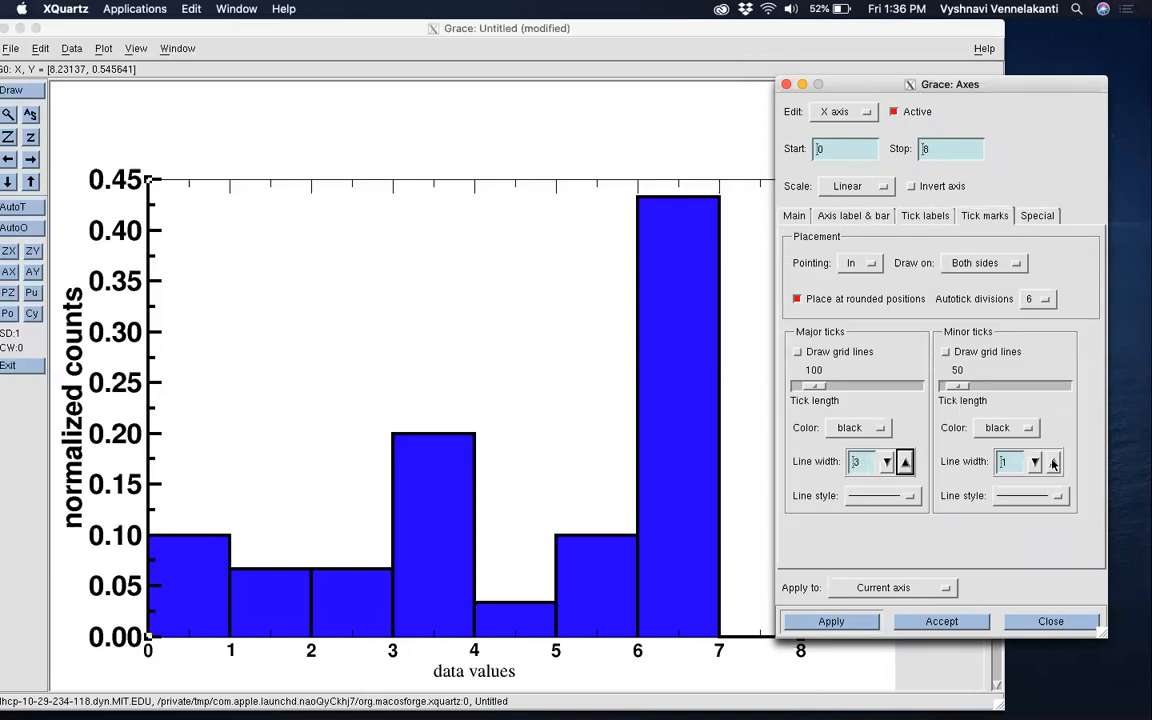
{"action": "left_click", "coordinate": [1053, 461]}
{"action": "left_click", "coordinate": [1053, 461]}
{"action": "left_click", "coordinate": [1053, 461]}
{"action": "left_click", "coordinate": [1053, 461]}
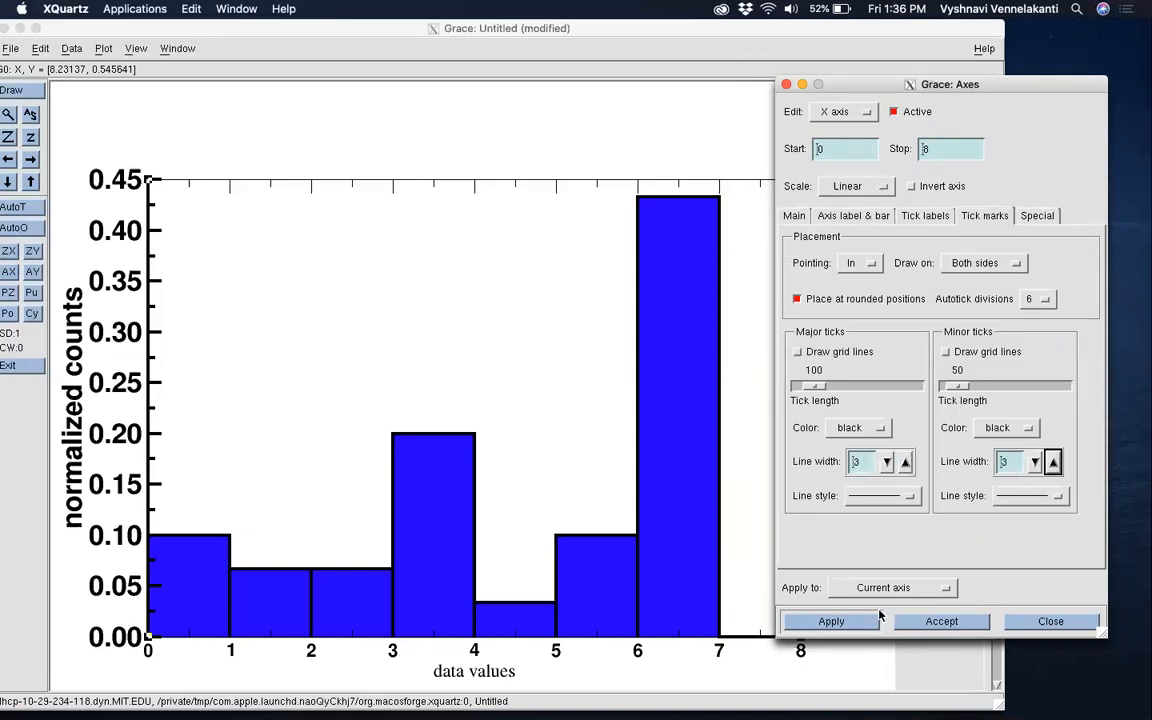
{"action": "left_click", "coordinate": [831, 621]}
{"action": "left_click", "coordinate": [928, 622]}
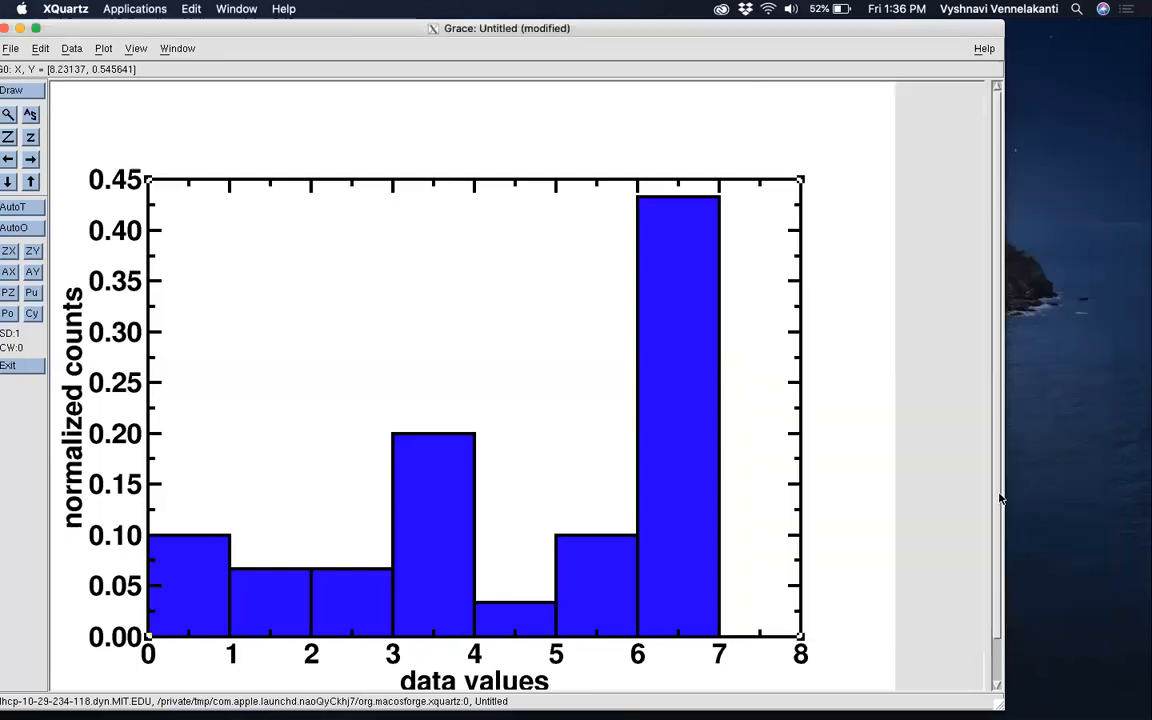
Set the graph's frame box width to 3 and accept the Graph Appearance change.
{"action": "scroll", "coordinate": [891, 482], "scroll_direction": "down", "scroll_amount": 3}
{"action": "left_click_drag", "start_coordinate": [982, 566], "coordinate": [991, 604]}
{"action": "left_click", "coordinate": [101, 50]}
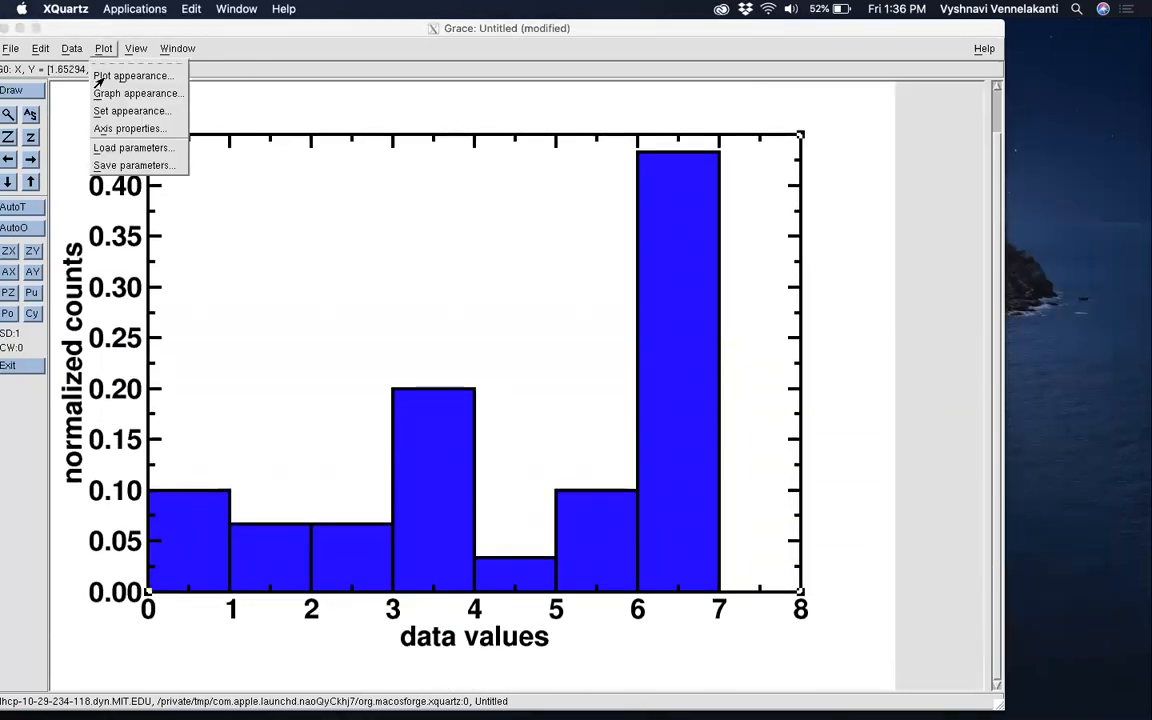
{"action": "left_click", "coordinate": [100, 92]}
{"action": "left_click", "coordinate": [457, 295]}
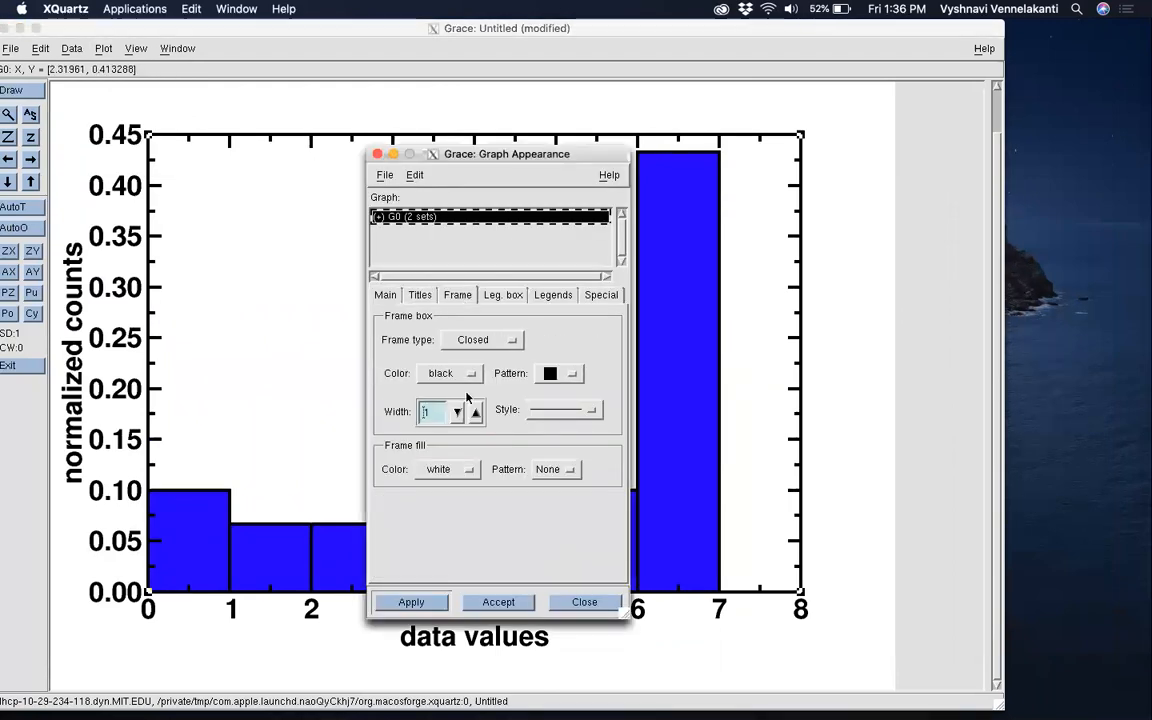
{"action": "left_click", "coordinate": [498, 601]}
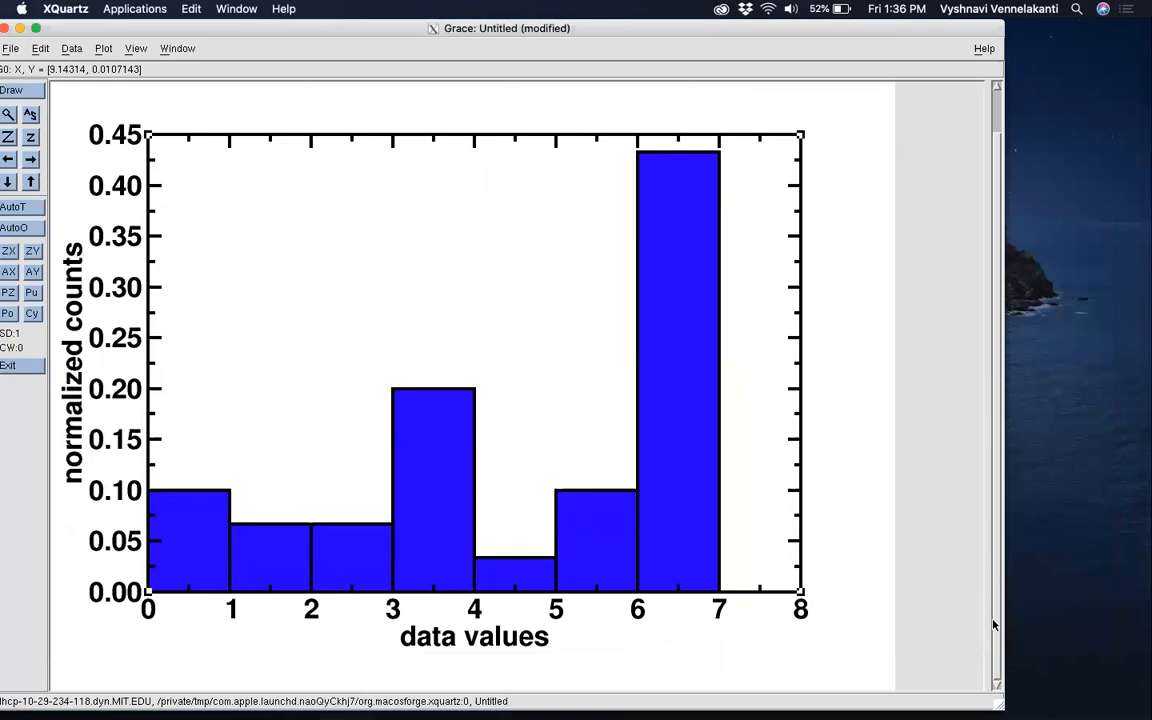
{"action": "scroll", "coordinate": [942, 393], "scroll_direction": "up", "scroll_amount": 3}
{"action": "scroll", "coordinate": [946, 575], "scroll_direction": "down", "scroll_amount": 3}
{"action": "left_click_drag", "start_coordinate": [92, 34], "coordinate": [116, 34]}
{"action": "left_click", "coordinate": [68, 47]}
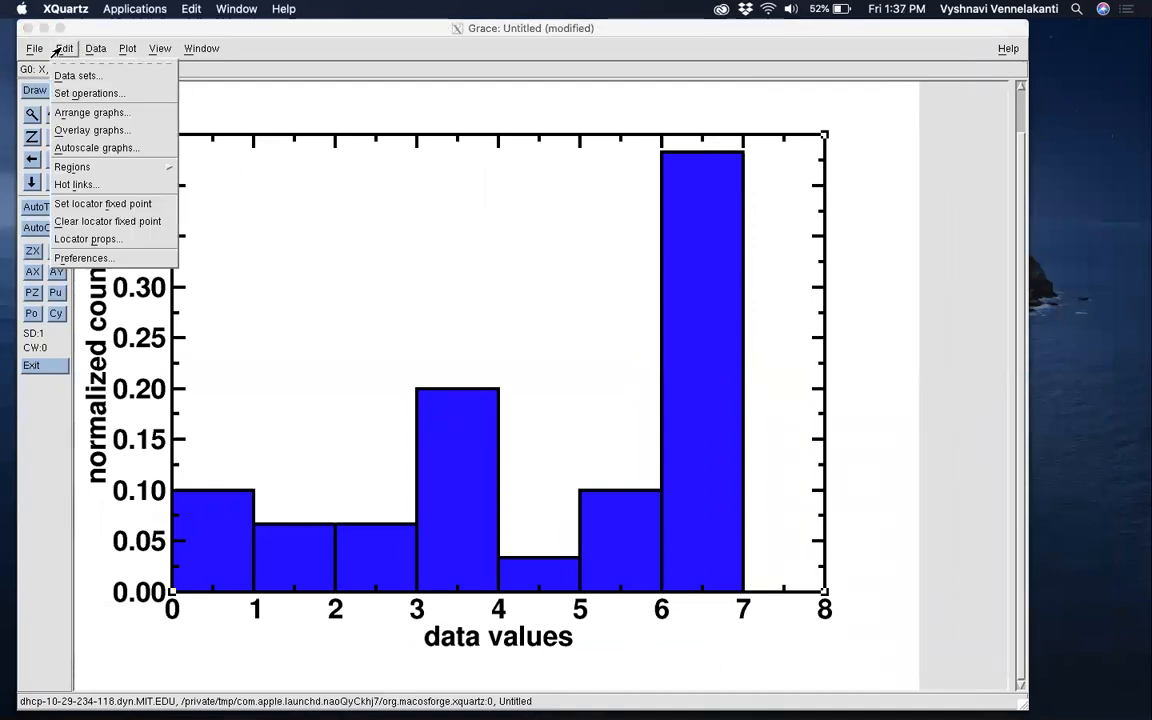
{"action": "left_click", "coordinate": [64, 112]}
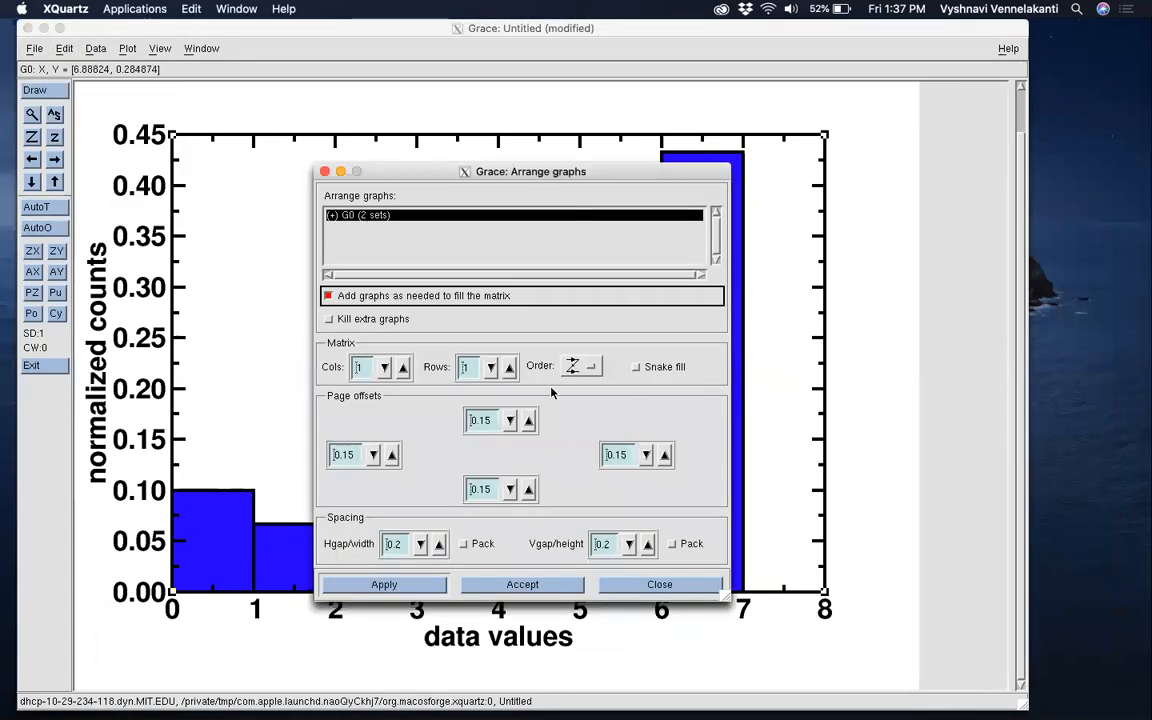
{"action": "left_click", "coordinate": [324, 171]}
Open the graph's appearance settings and set the viewport Xmin to 0.135, trying 0.14 and 0.13 first.
{"action": "left_click", "coordinate": [125, 48]}
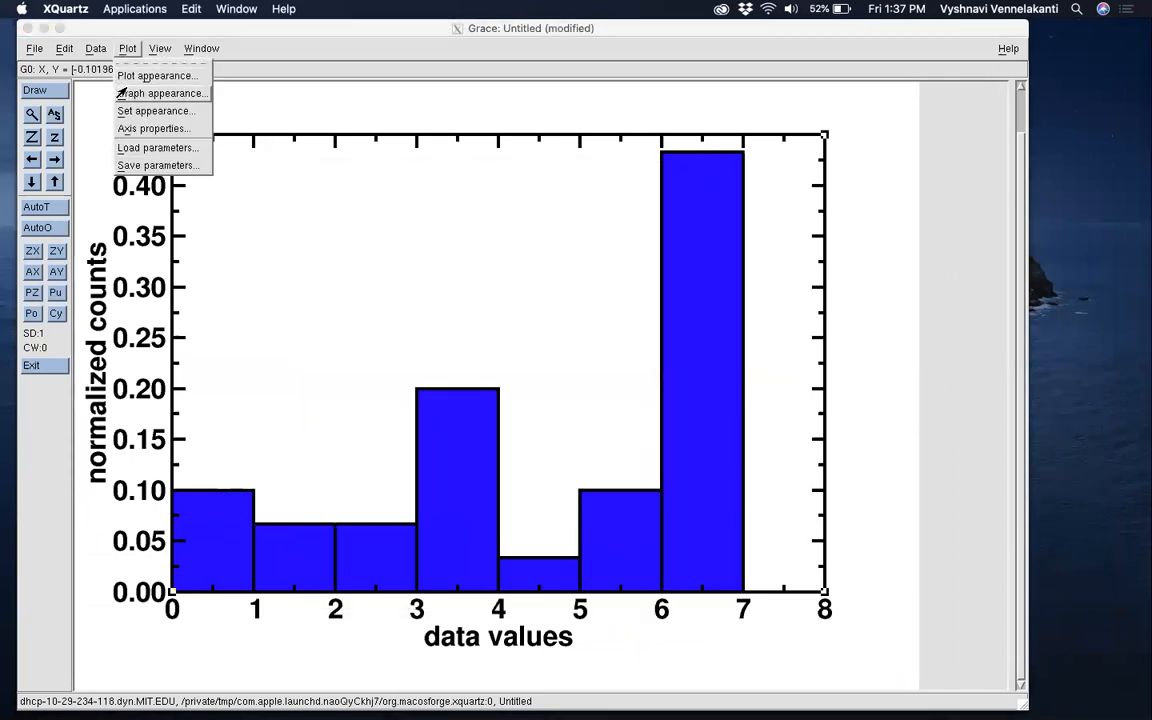
{"action": "left_click", "coordinate": [120, 93]}
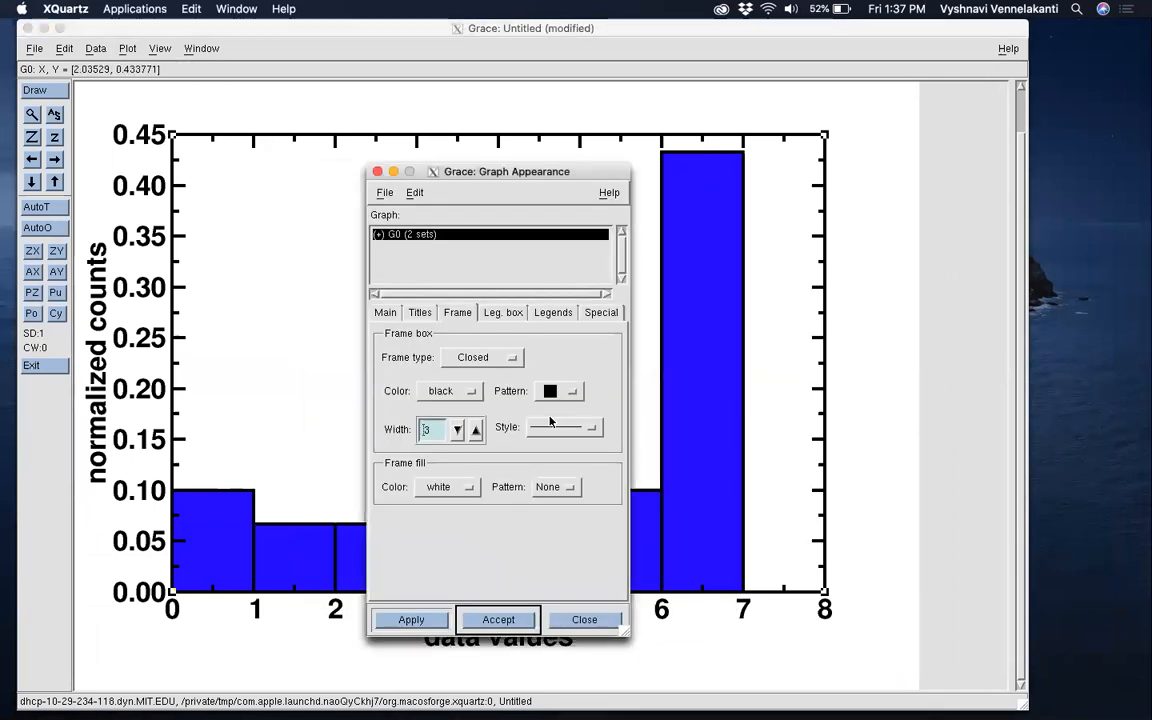
{"action": "left_click", "coordinate": [385, 312]}
{"action": "left_click", "coordinate": [455, 498]}
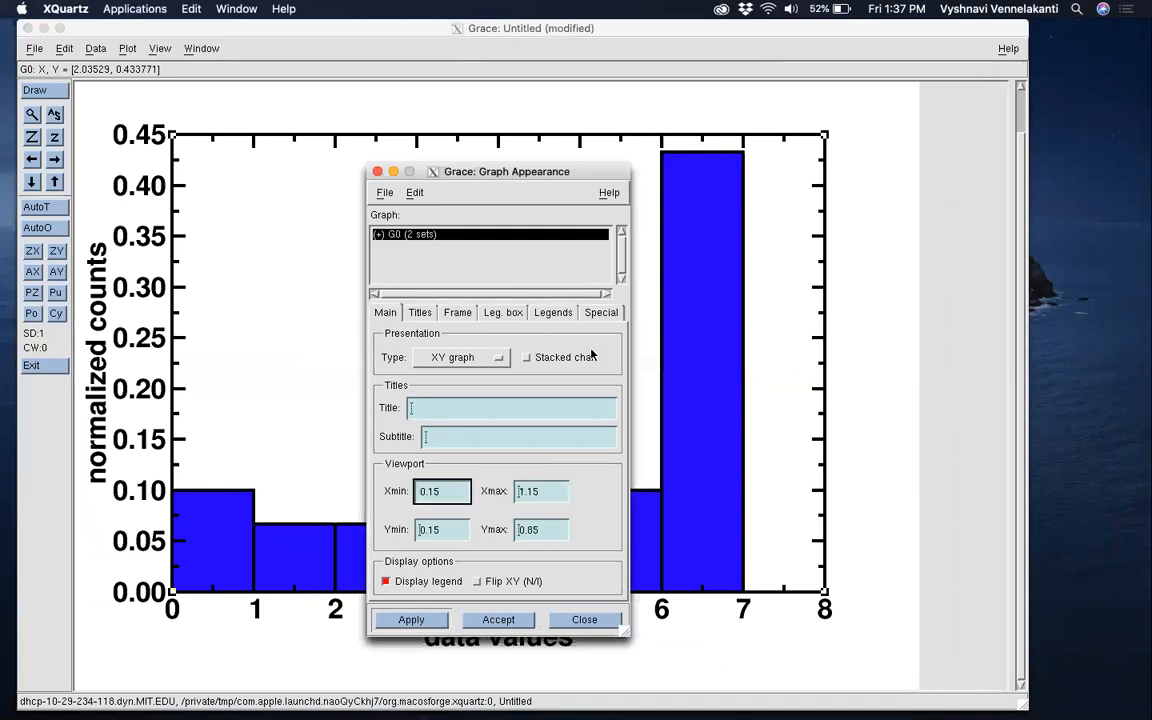
{"action": "type", "text": "4"}
{"action": "key", "text": "Return"}
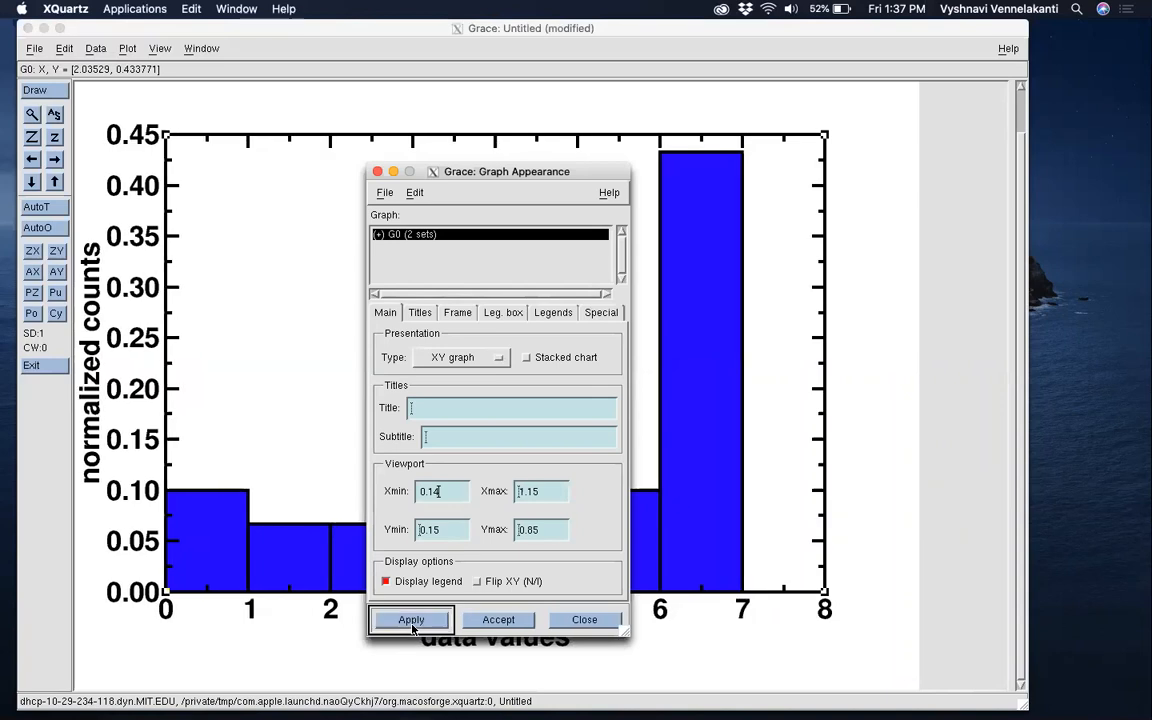
{"action": "left_click", "coordinate": [447, 494]}
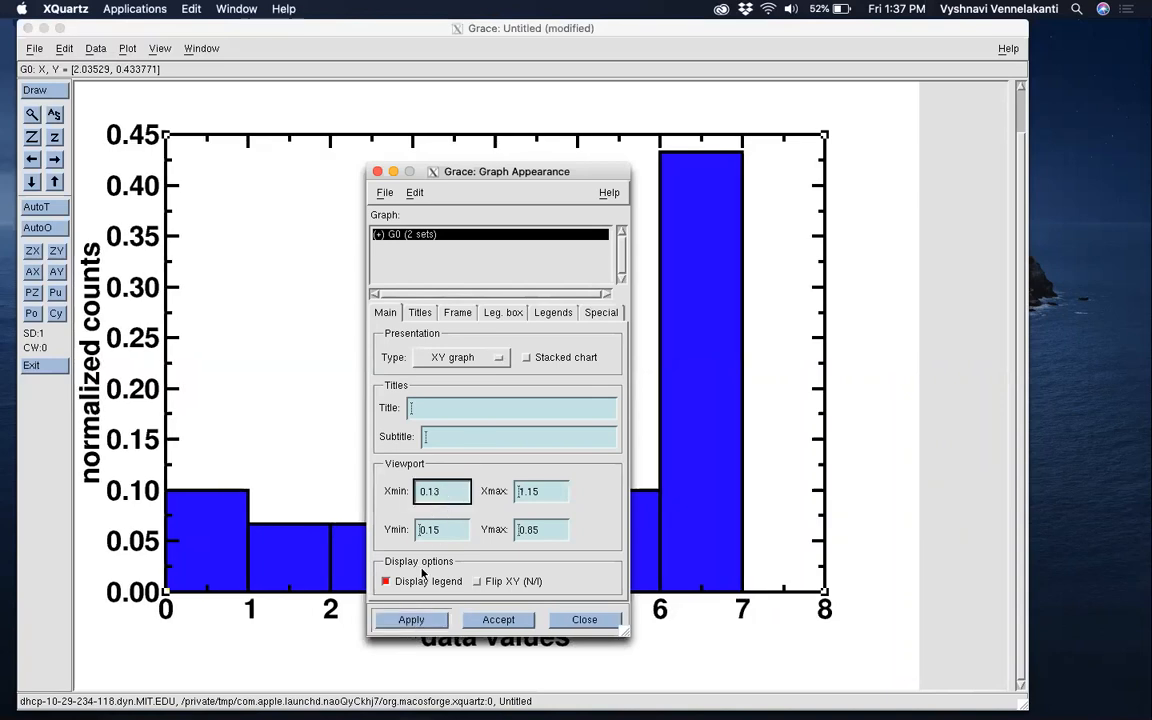
{"action": "left_click", "coordinate": [411, 619]}
{"action": "left_click", "coordinate": [447, 497]}
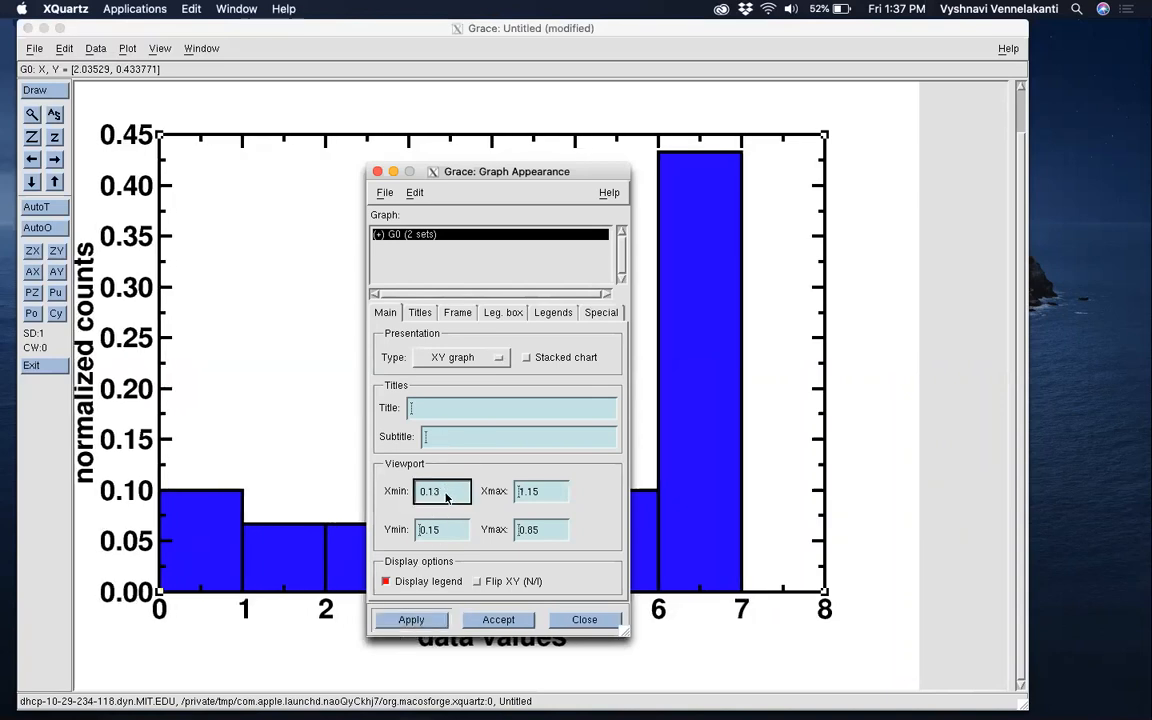
{"action": "type", "text": "5"}
{"action": "left_click", "coordinate": [411, 620]}
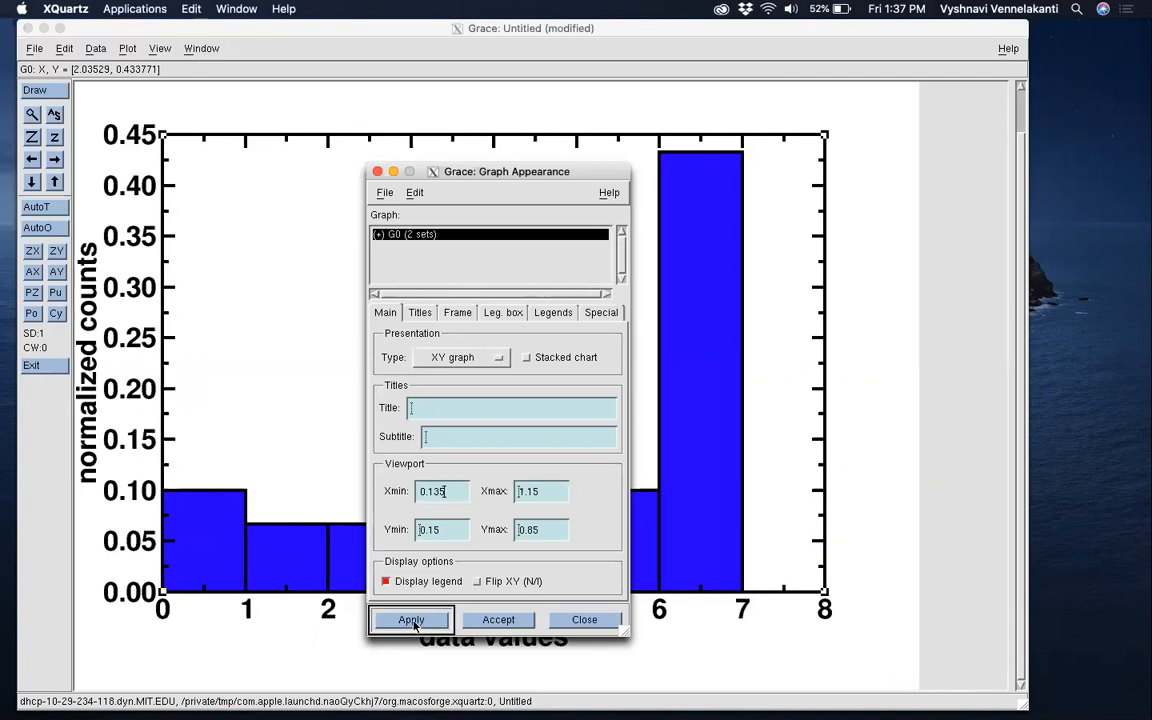
Try viewport Xmin values of 0.137 and 0.14, applying each to the graph.
{"action": "left_click", "coordinate": [444, 491]}
{"action": "key", "text": "BackSpace"}
{"action": "type", "text": "7"}
{"action": "left_click", "coordinate": [395, 619]}
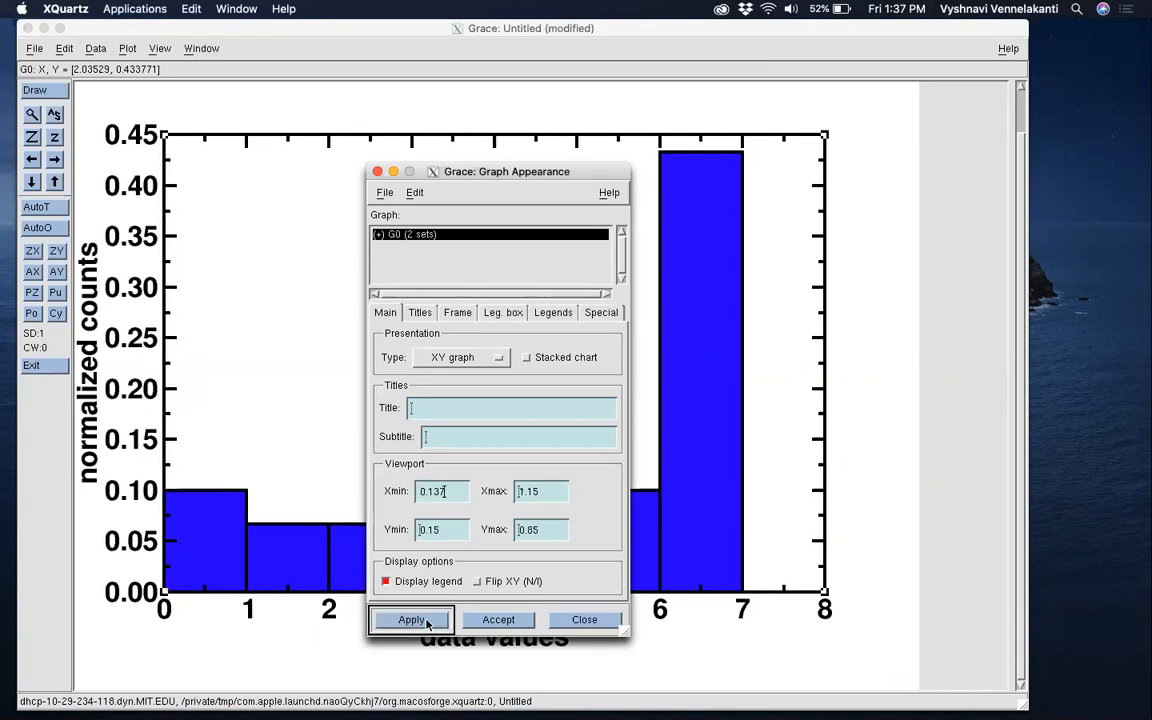
{"action": "left_click", "coordinate": [455, 497]}
{"action": "key", "text": "BackSpace"}
{"action": "type", "text": "4"}
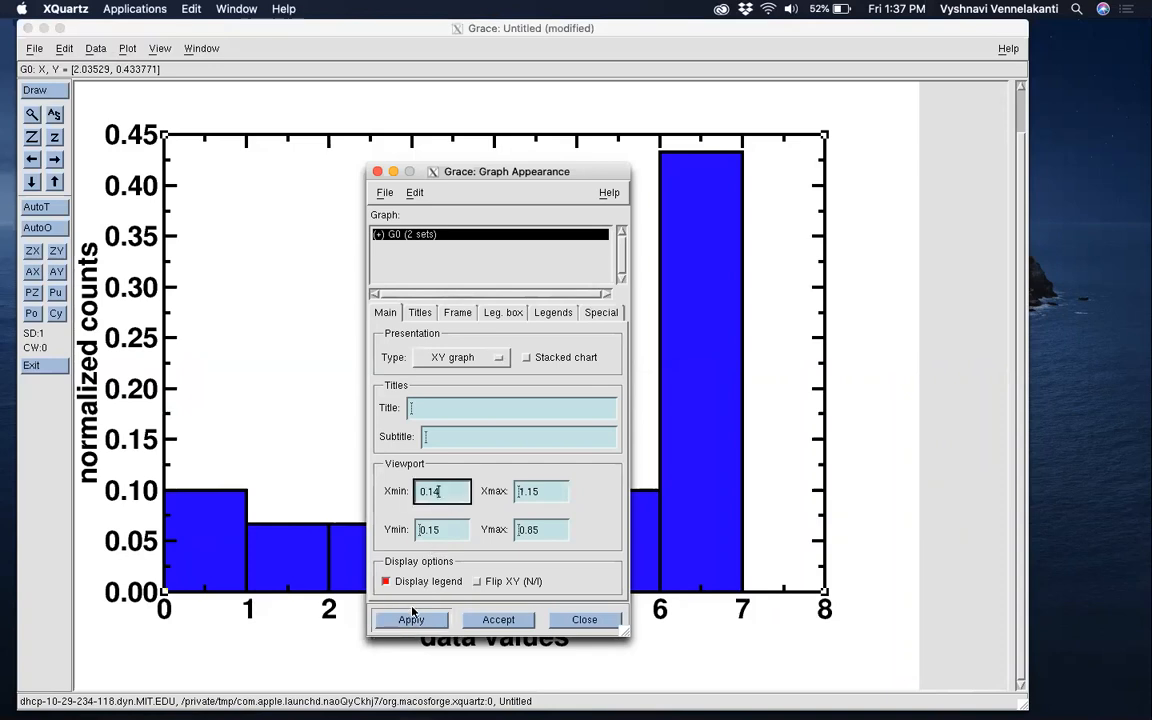
{"action": "left_click", "coordinate": [395, 620]}
Try a viewport Xmin of 0.138, and return it to 0.135.
{"action": "left_click", "coordinate": [454, 496]}
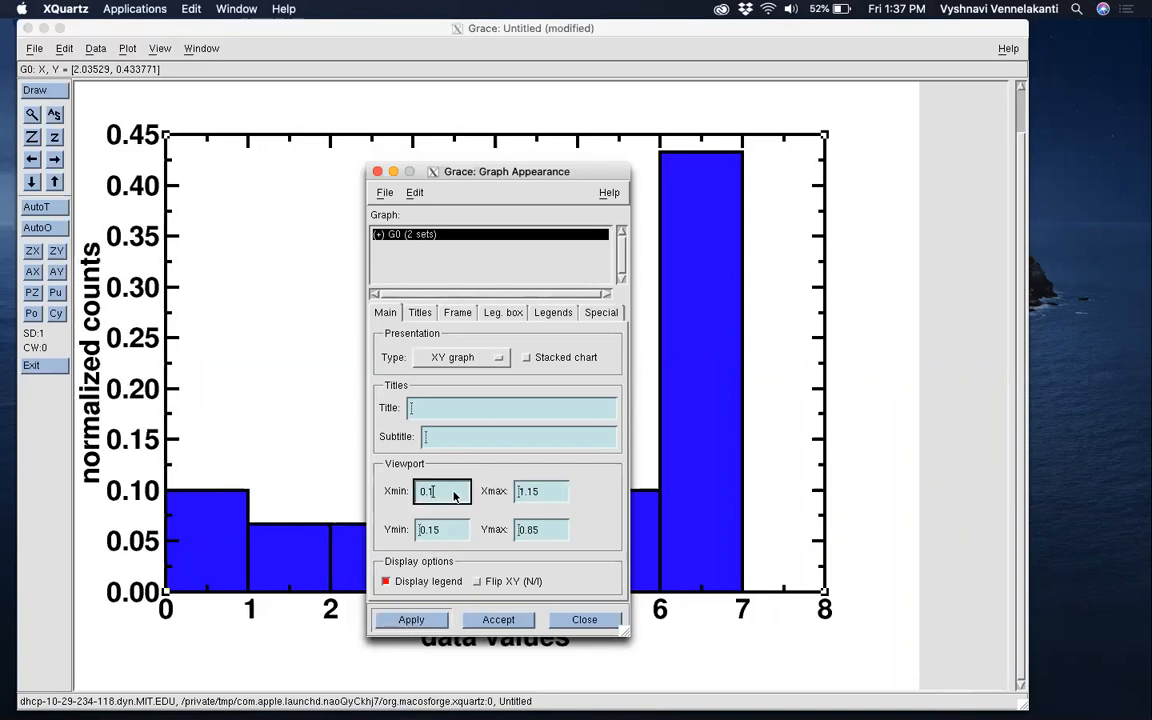
{"action": "key", "text": "BackSpace"}
{"action": "type", "text": "6"}
{"action": "left_click", "coordinate": [400, 620]}
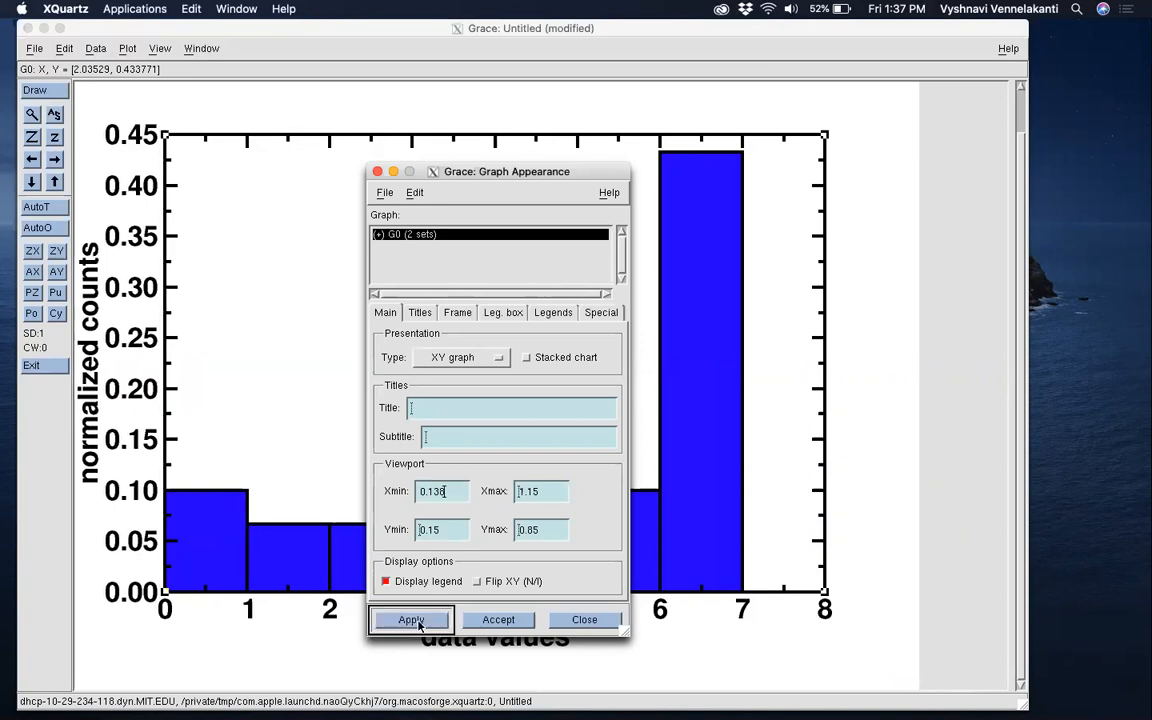
{"action": "left_click", "coordinate": [452, 494]}
{"action": "key", "text": "BackSpace"}
{"action": "type", "text": "5"}
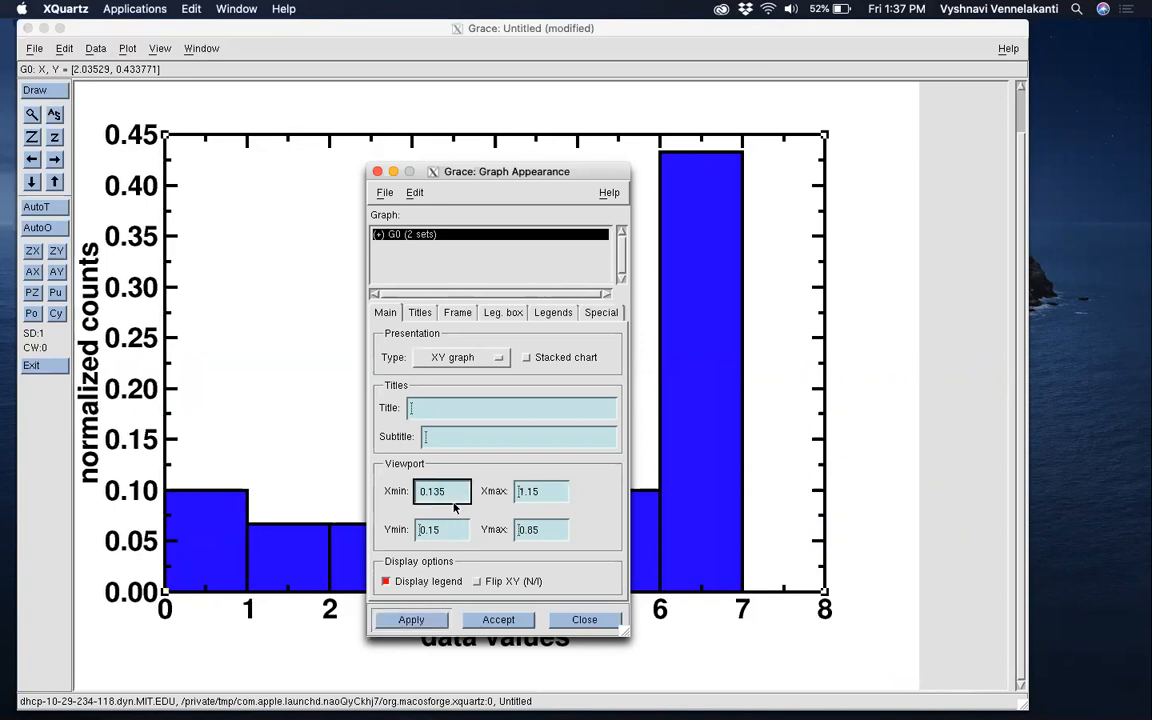
{"action": "left_click", "coordinate": [411, 620]}
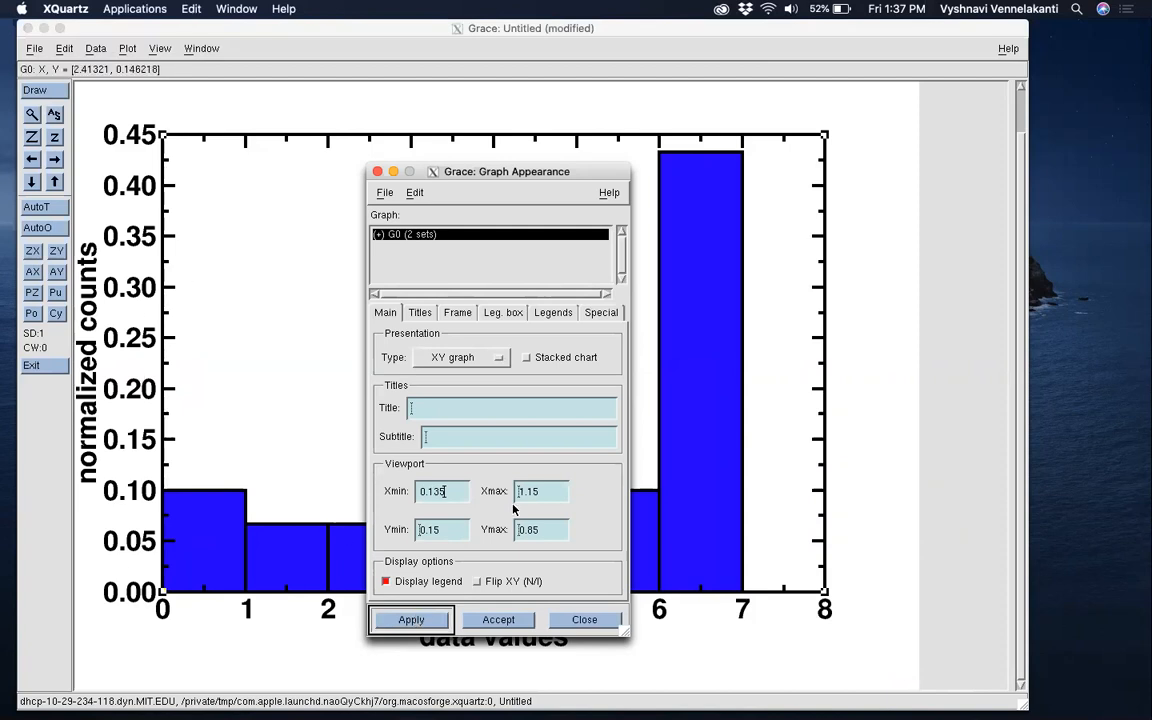
Try viewport Xmax values of 1.1, 1.9 and 1.6, applying each to the graph.
{"action": "left_click", "coordinate": [546, 494]}
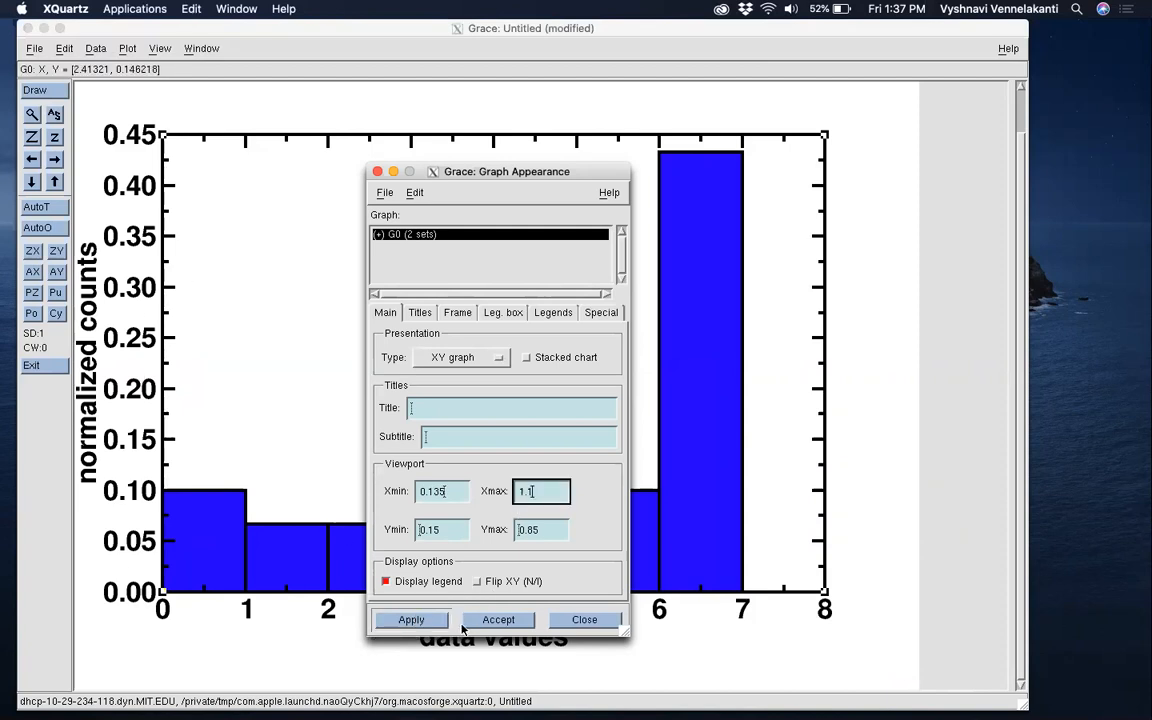
{"action": "left_click", "coordinate": [427, 626]}
{"action": "left_click", "coordinate": [542, 494]}
{"action": "type", "text": ".9"}
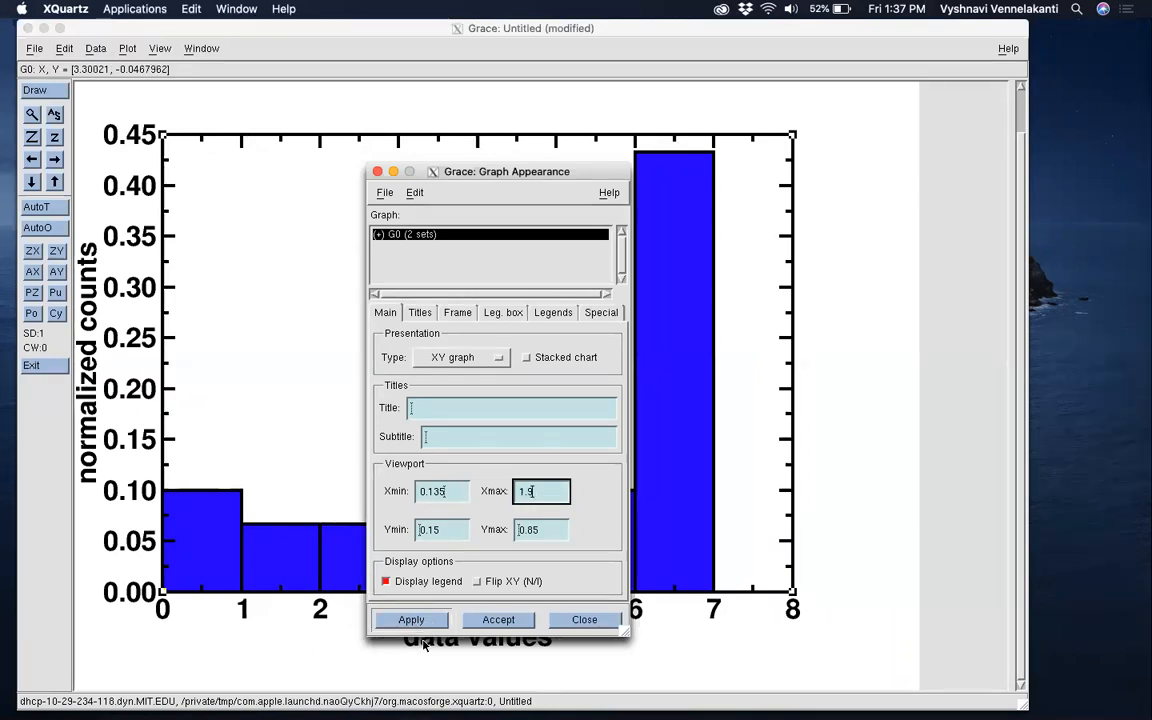
{"action": "left_click", "coordinate": [388, 620]}
{"action": "left_click", "coordinate": [545, 495]}
{"action": "key", "text": "BackSpace"}
{"action": "type", "text": "6"}
{"action": "left_click", "coordinate": [409, 620]}
Try narrower viewport Xmax values of 1.55, 1.5 and 1.4 on the graph.
{"action": "left_click", "coordinate": [536, 498]}
{"action": "left_click", "coordinate": [436, 617]}
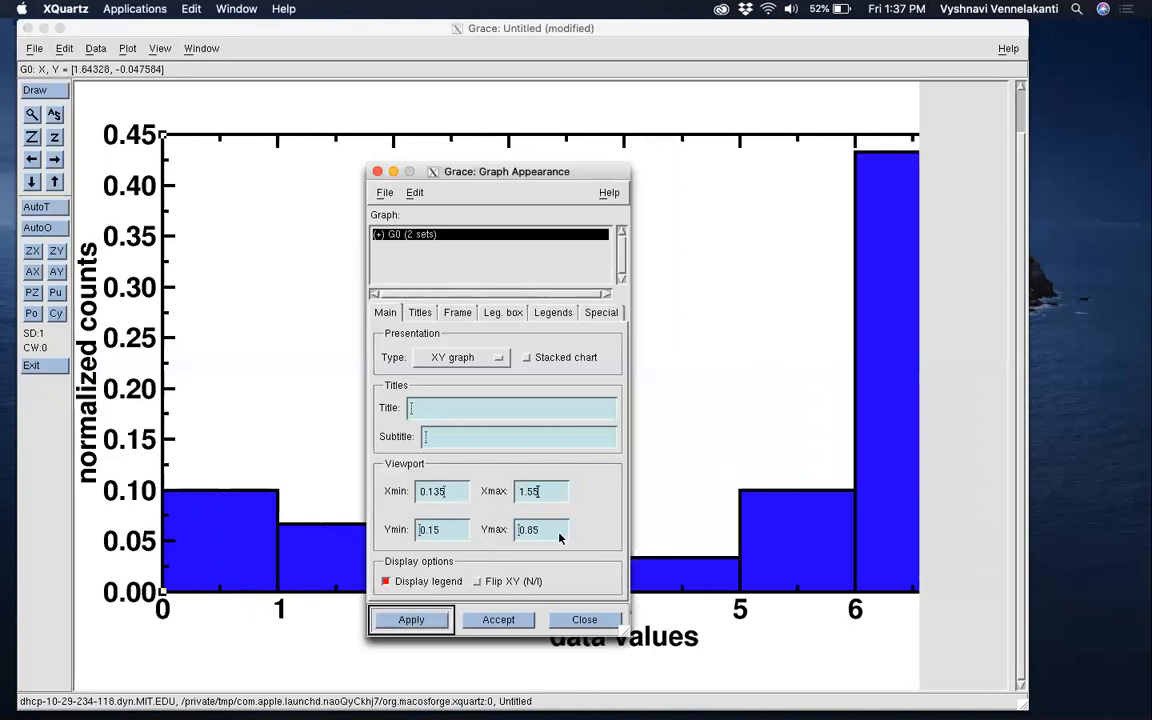
{"action": "left_click", "coordinate": [552, 493]}
{"action": "key", "text": "BackSpace"}
{"action": "left_click", "coordinate": [390, 621]}
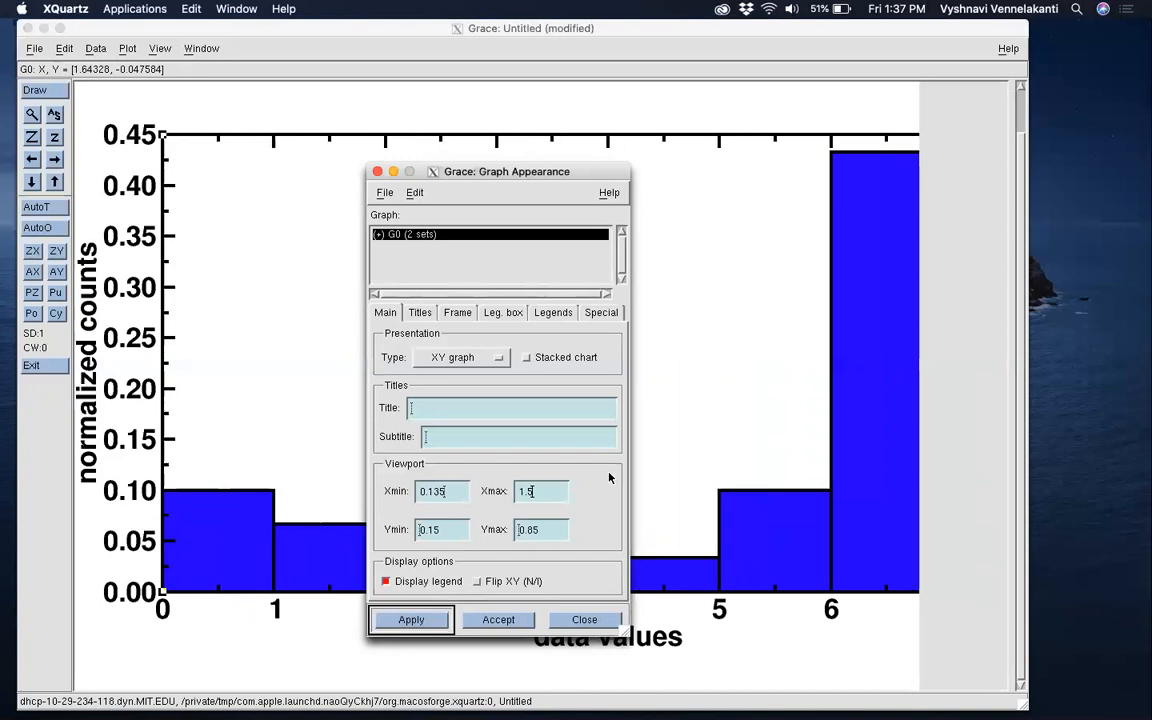
{"action": "left_click", "coordinate": [556, 487]}
{"action": "key", "text": "BackSpace"}
{"action": "type", "text": "4"}
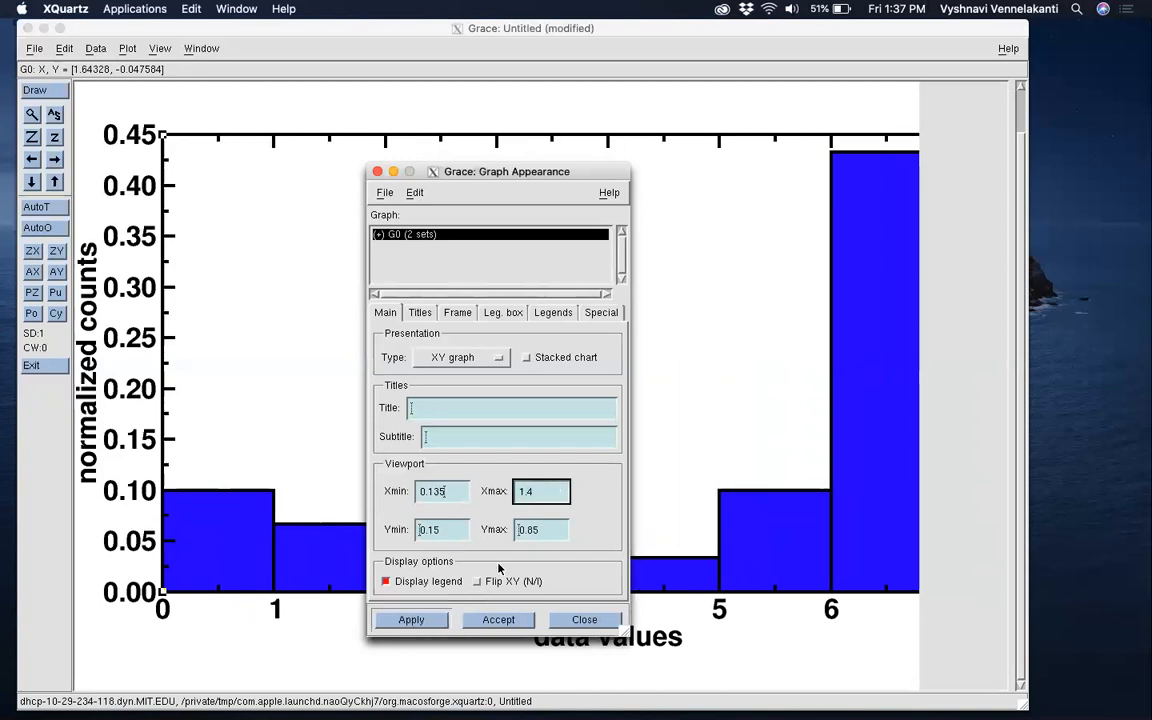
{"action": "left_click", "coordinate": [445, 618]}
Try viewport Xmax values of 1.2 and 1.3, applying each to the graph.
{"action": "left_click", "coordinate": [540, 500]}
{"action": "key", "text": "BackSpace"}
{"action": "type", "text": "2"}
{"action": "left_click", "coordinate": [415, 619]}
{"action": "left_click", "coordinate": [538, 496]}
{"action": "key", "text": "BackSpace"}
{"action": "type", "text": "3"}
{"action": "left_click", "coordinate": [431, 621]}
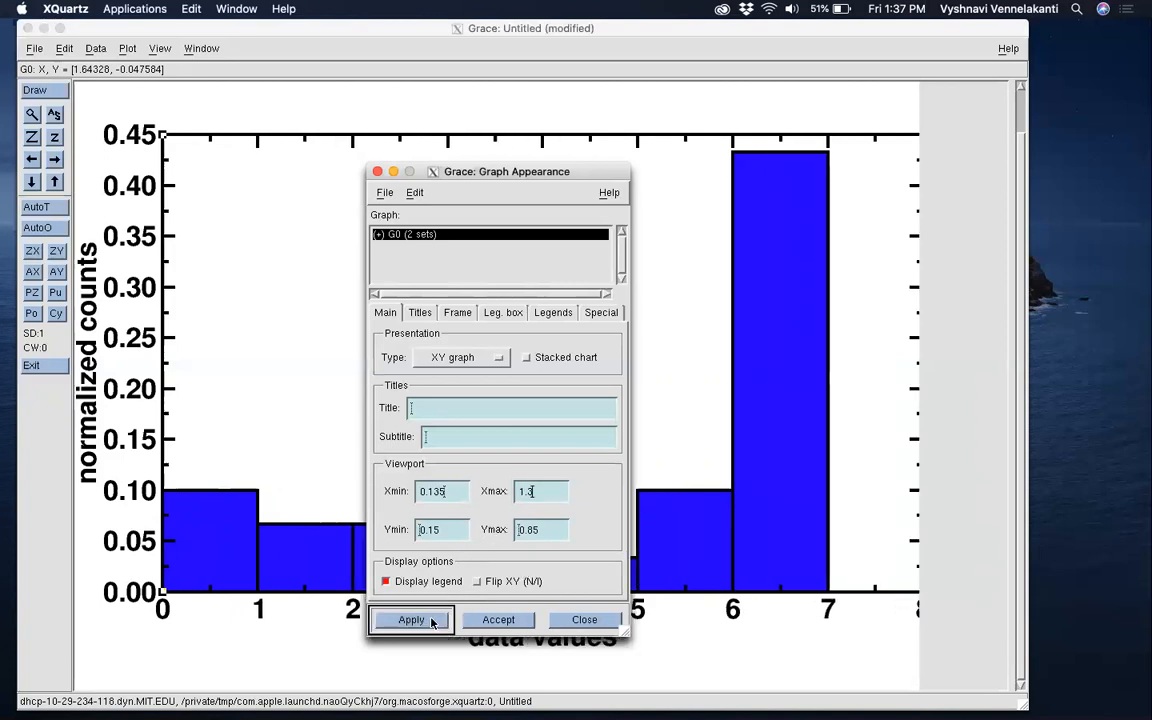
Set the viewport Xmax to 1.28, trying 1.27 first, and apply it to the graph.
{"action": "left_click", "coordinate": [550, 496]}
{"action": "type", "text": "27"}
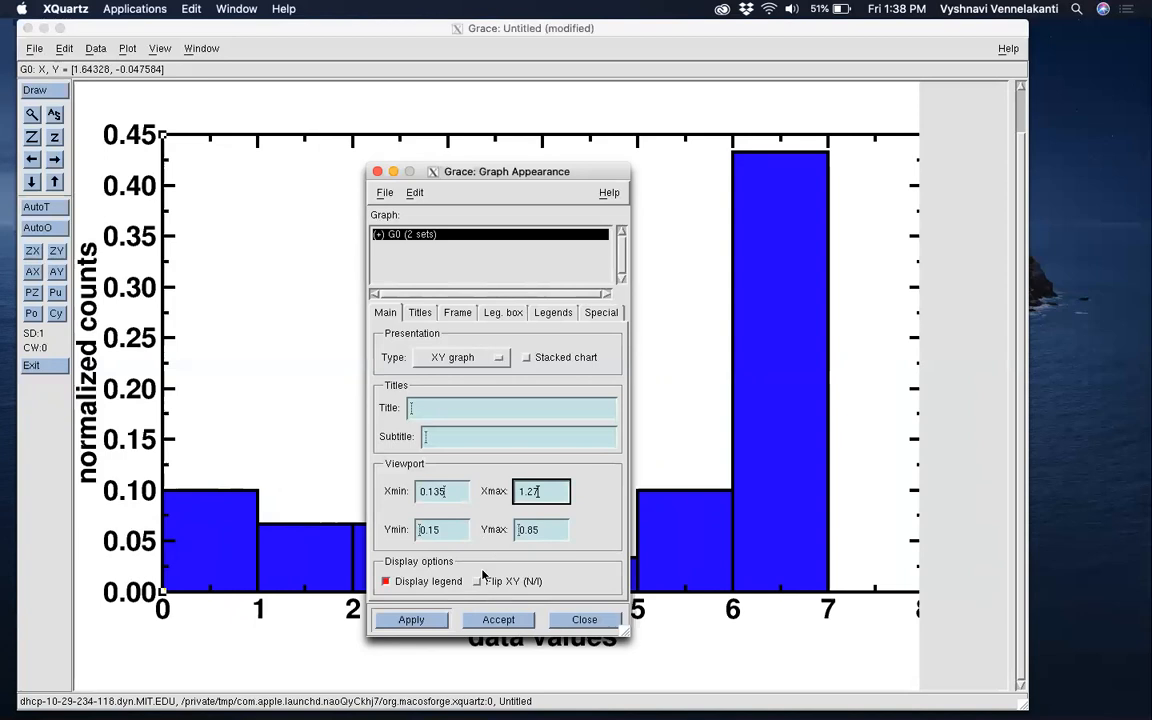
{"action": "left_click", "coordinate": [440, 620]}
{"action": "left_click", "coordinate": [550, 494]}
{"action": "key", "text": "BackSpace"}
{"action": "type", "text": "8"}
{"action": "left_click", "coordinate": [433, 622]}
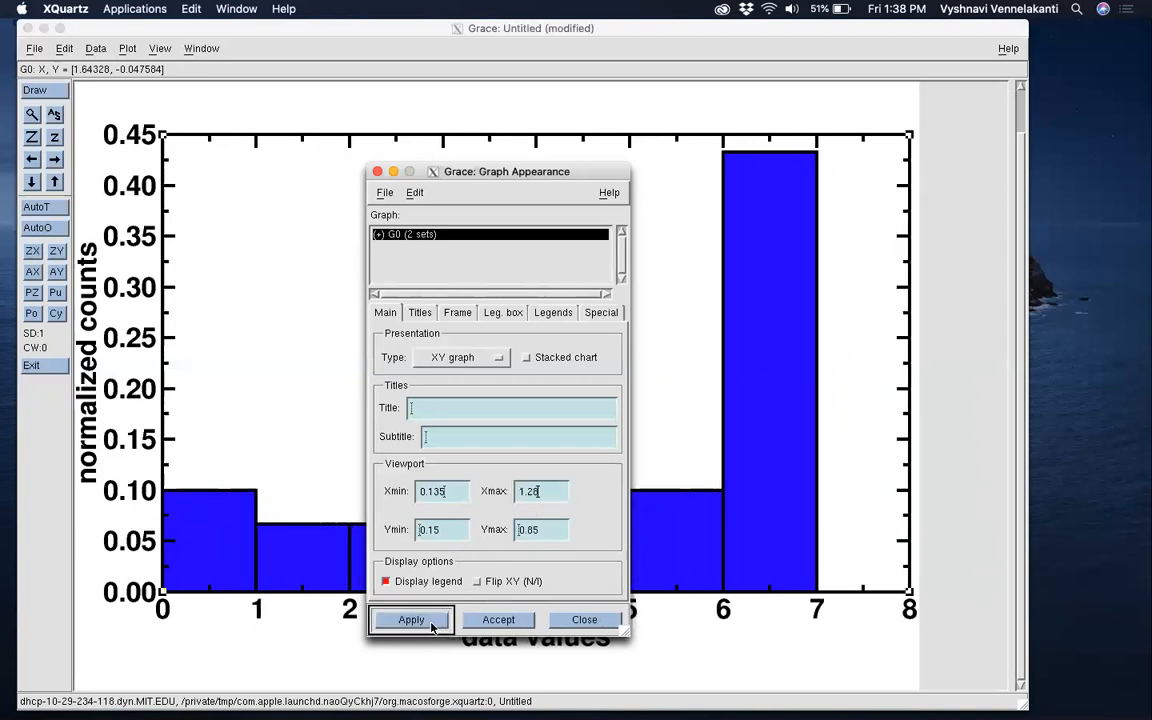
Move the Graph Appearance dialog off the X axis label and try viewport Ymin values of 0.14 and 0.11.
{"action": "left_click_drag", "start_coordinate": [467, 173], "coordinate": [588, 50]}
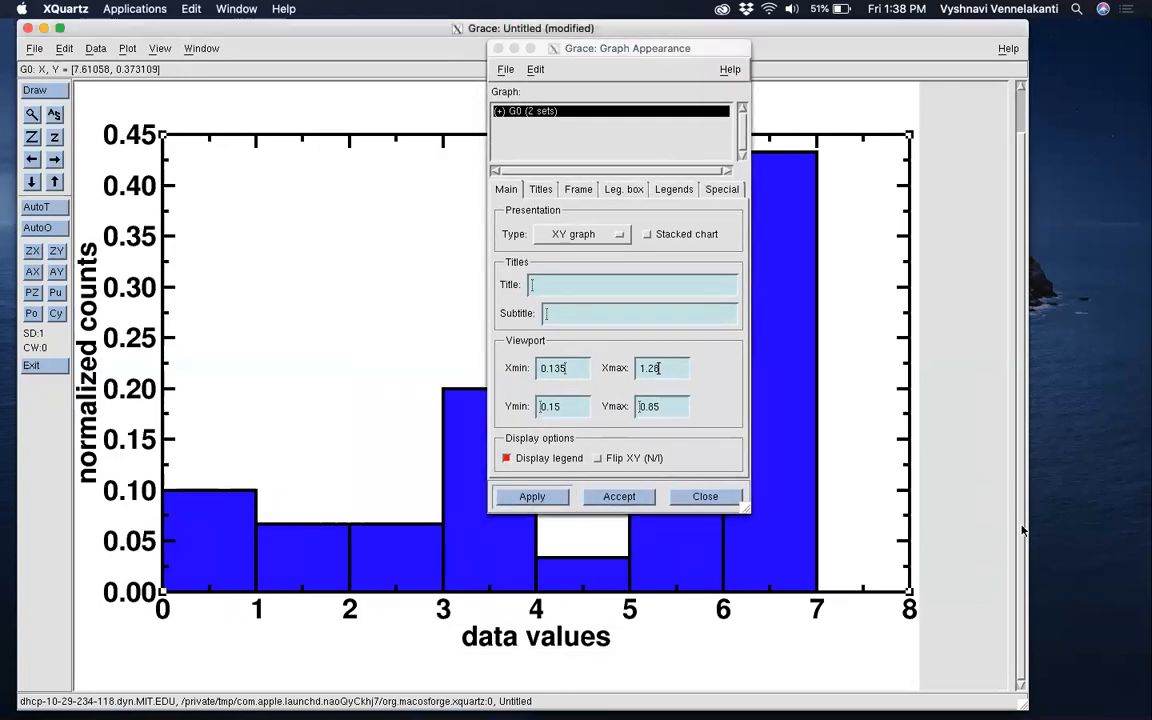
{"action": "left_click", "coordinate": [574, 408]}
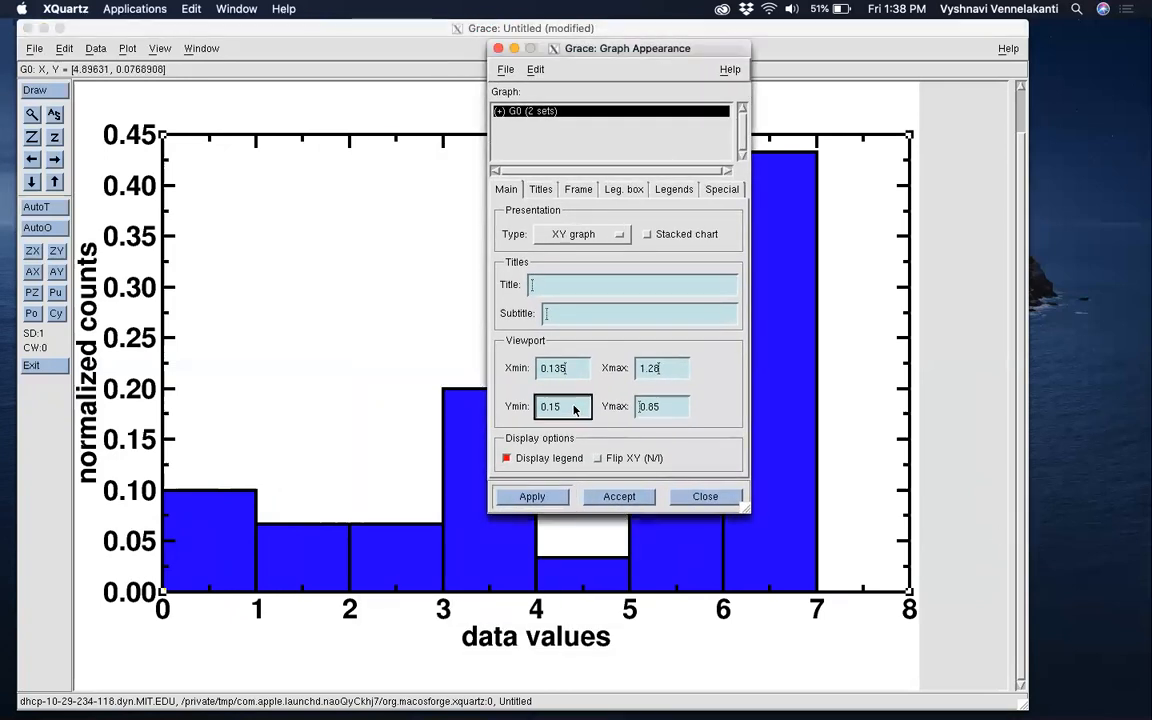
{"action": "type", "text": "4"}
{"action": "left_click", "coordinate": [532, 496]}
{"action": "left_click", "coordinate": [568, 410]}
{"action": "key", "text": "BackSpace"}
{"action": "type", "text": "1"}
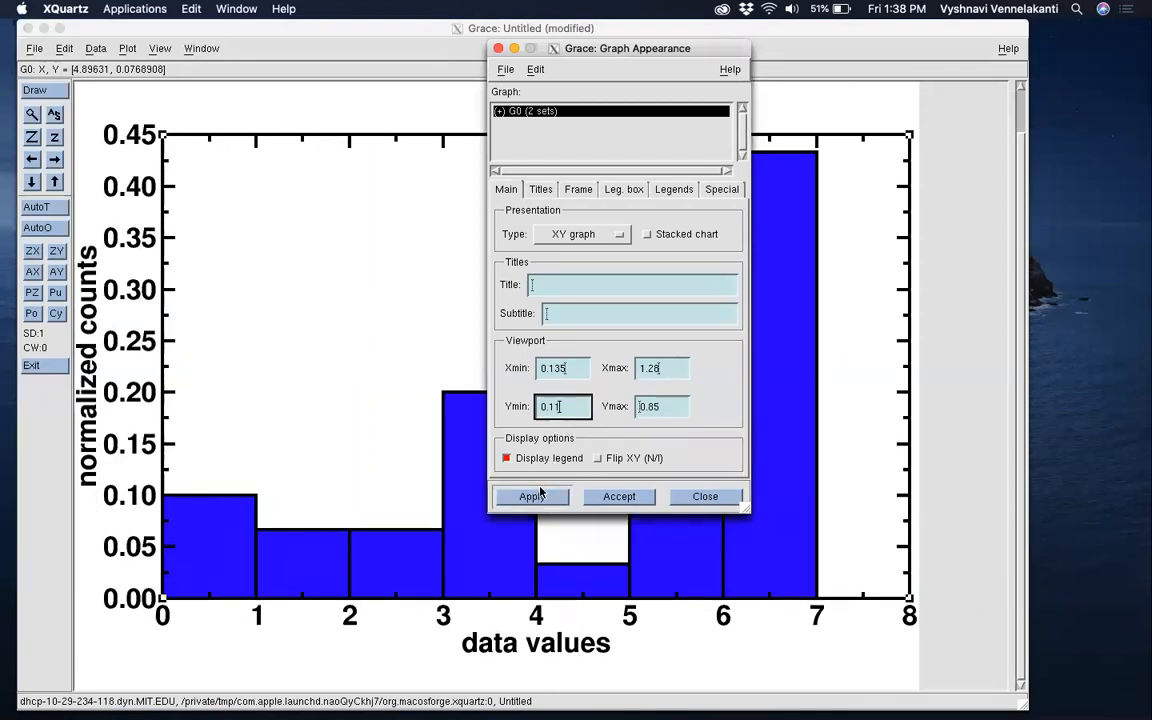
{"action": "left_click", "coordinate": [532, 496]}
Set the viewport Ymin to 0.09, trying 0.1 first, and apply it to the graph.
{"action": "left_click", "coordinate": [562, 409]}
{"action": "key", "text": "BackSpace"}
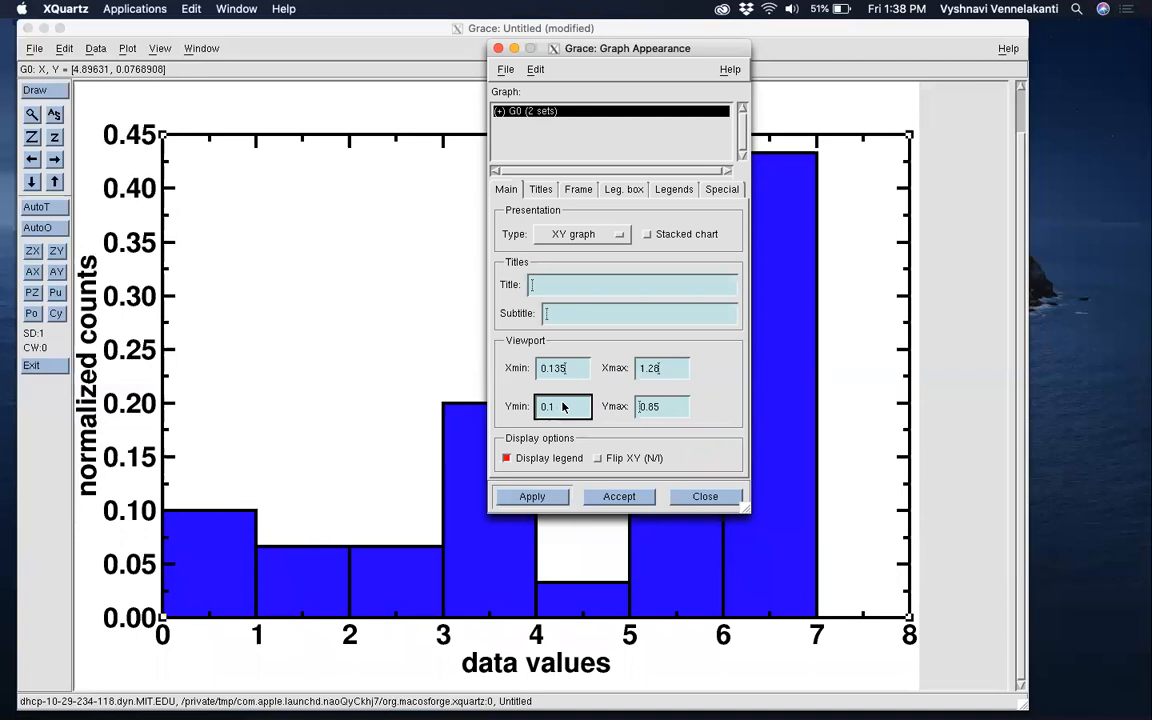
{"action": "left_click", "coordinate": [532, 496]}
{"action": "left_click", "coordinate": [575, 416]}
{"action": "key", "text": "BackSpace"}
{"action": "type", "text": "0"}
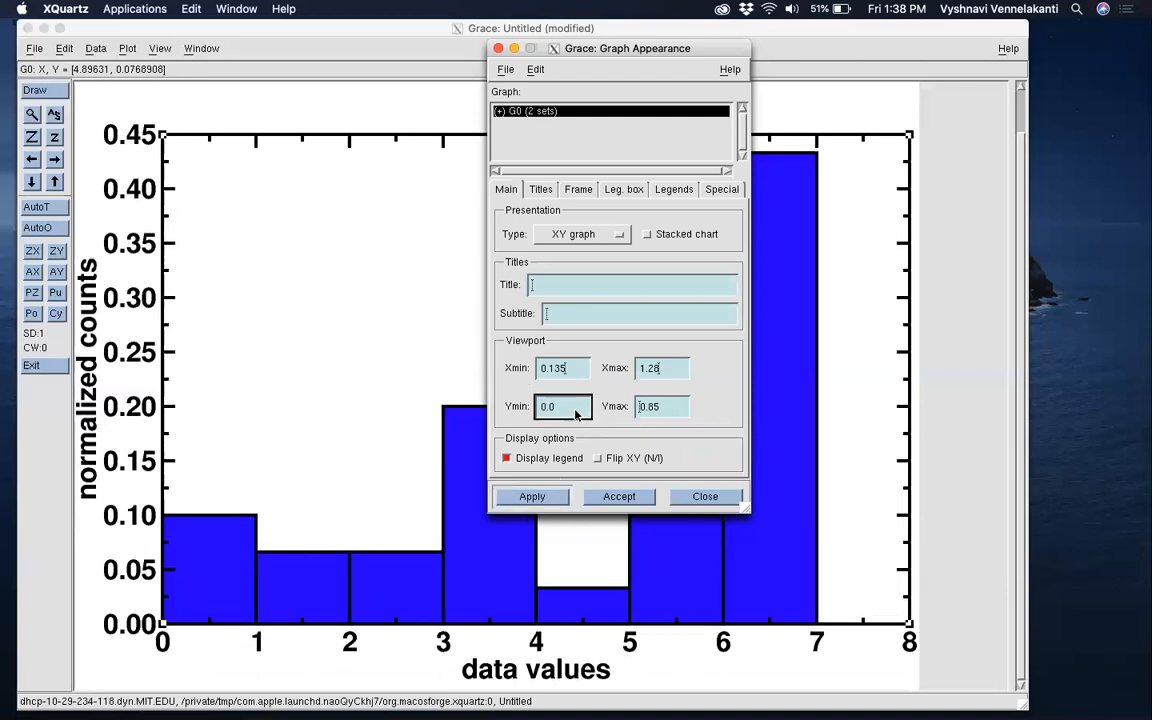
{"action": "type", "text": "9"}
{"action": "left_click", "coordinate": [532, 496]}
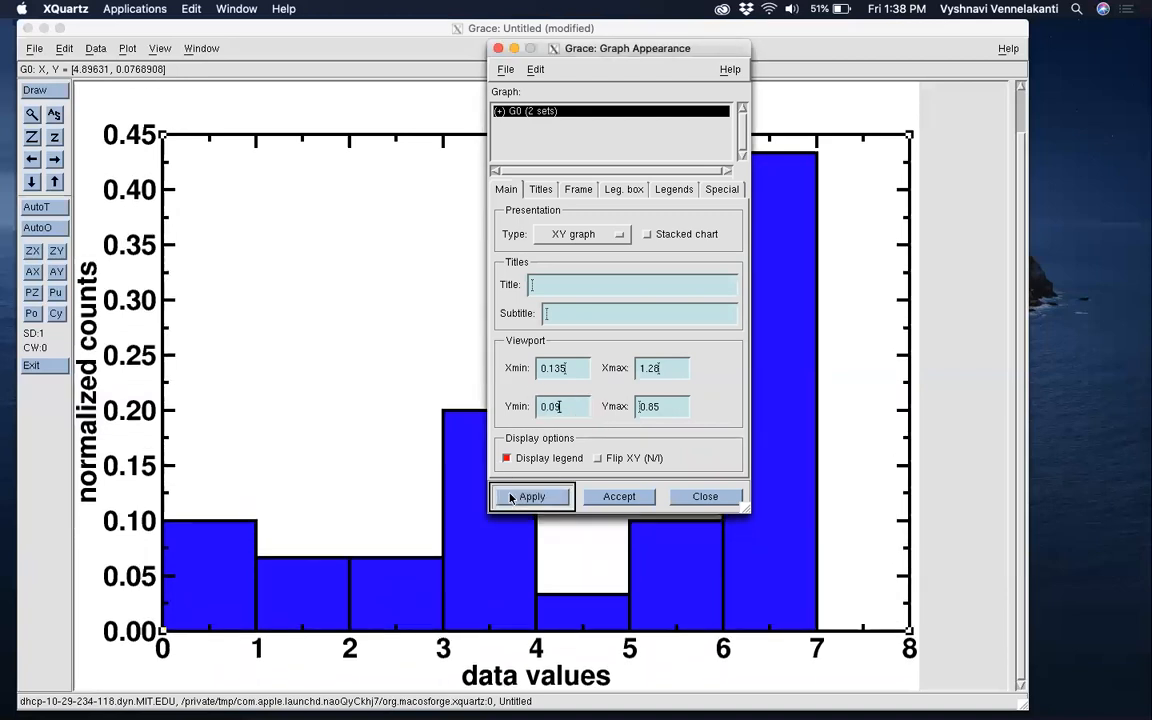
Move the Graph Appearance dialog clear of the plot's upper edge and try a viewport Ymax of 1.
{"action": "left_click", "coordinate": [1019, 341]}
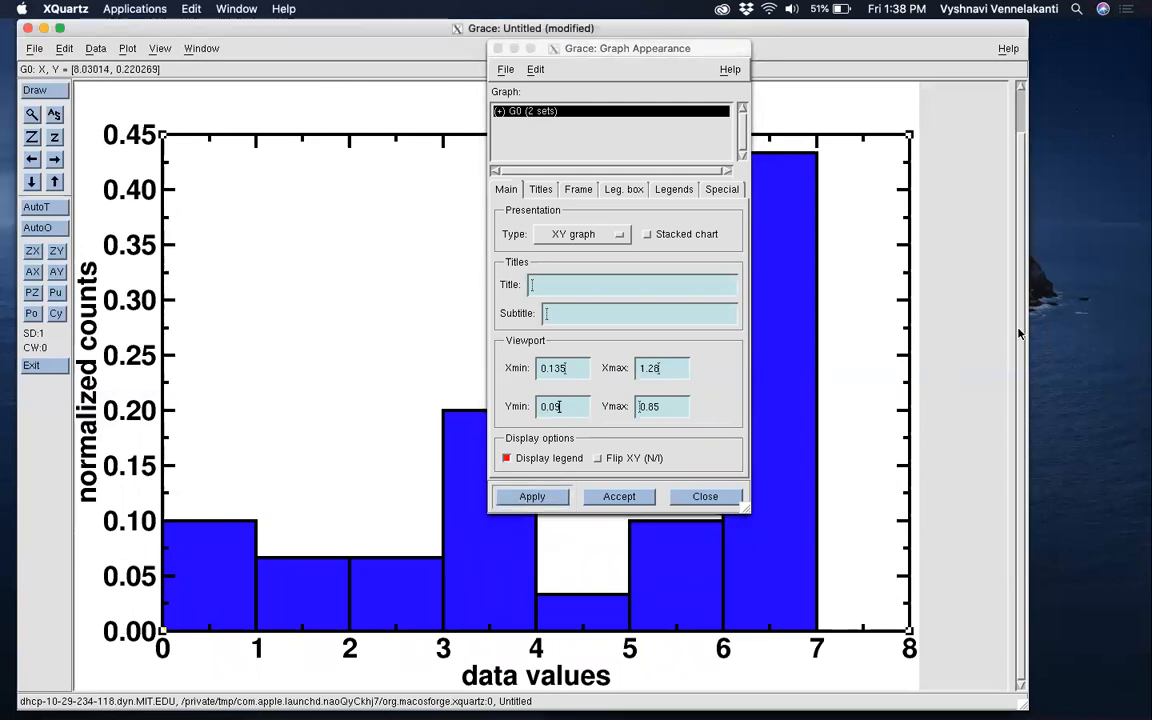
{"action": "left_click_drag", "start_coordinate": [1019, 262], "coordinate": [1019, 129]}
{"action": "left_click_drag", "start_coordinate": [660, 50], "coordinate": [805, 203]}
{"action": "left_click", "coordinate": [822, 559]}
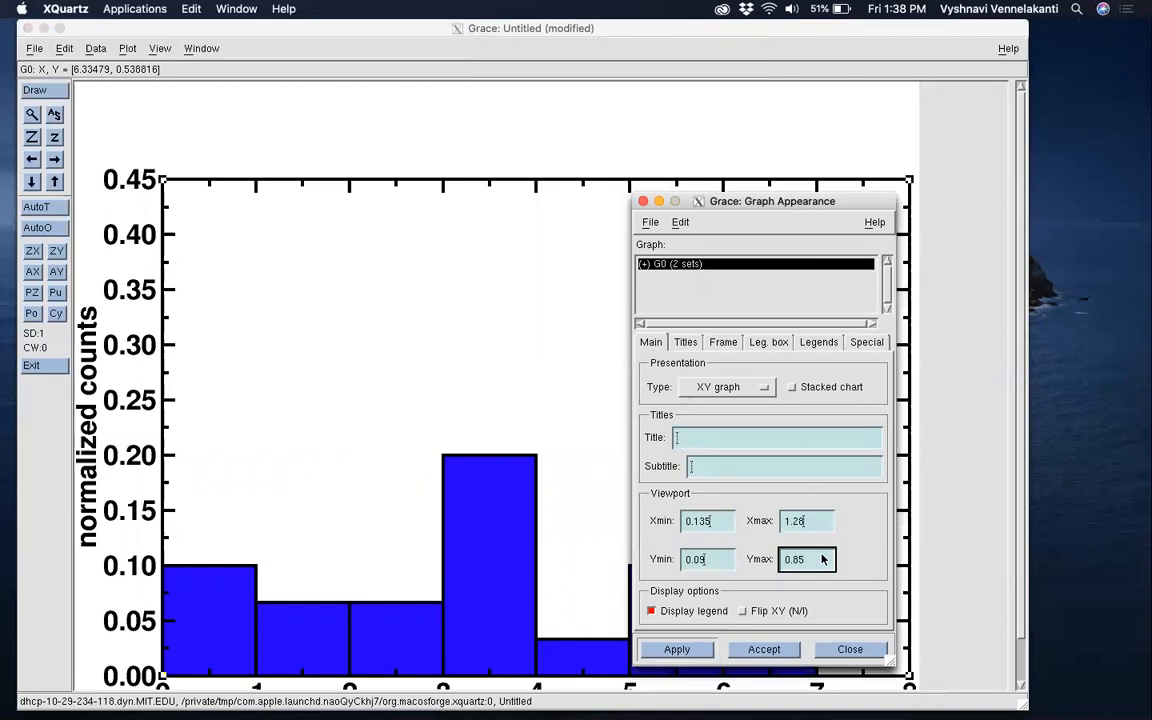
{"action": "type", "text": "1"}
{"action": "left_click", "coordinate": [674, 650]}
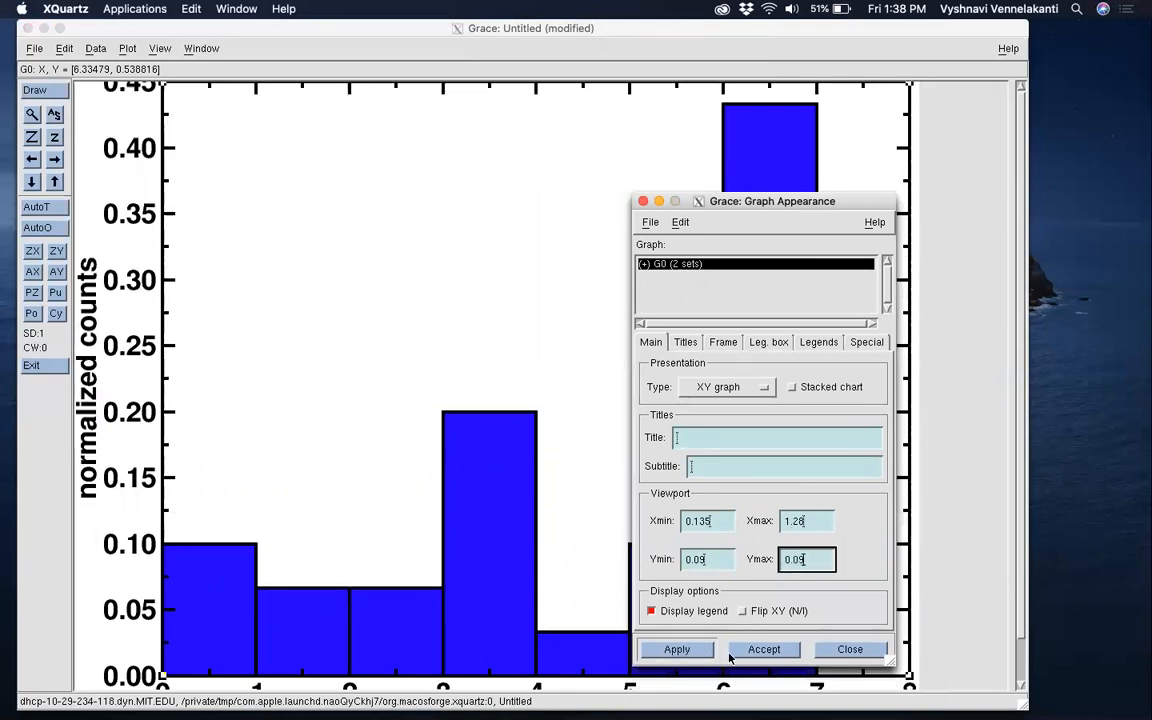
{"action": "left_click", "coordinate": [697, 655]}
Set the viewport Ymax to 0.98, trying 0.9 and 0.96 first, and accept the Graph Appearance changes.
{"action": "left_click", "coordinate": [317, 327]}
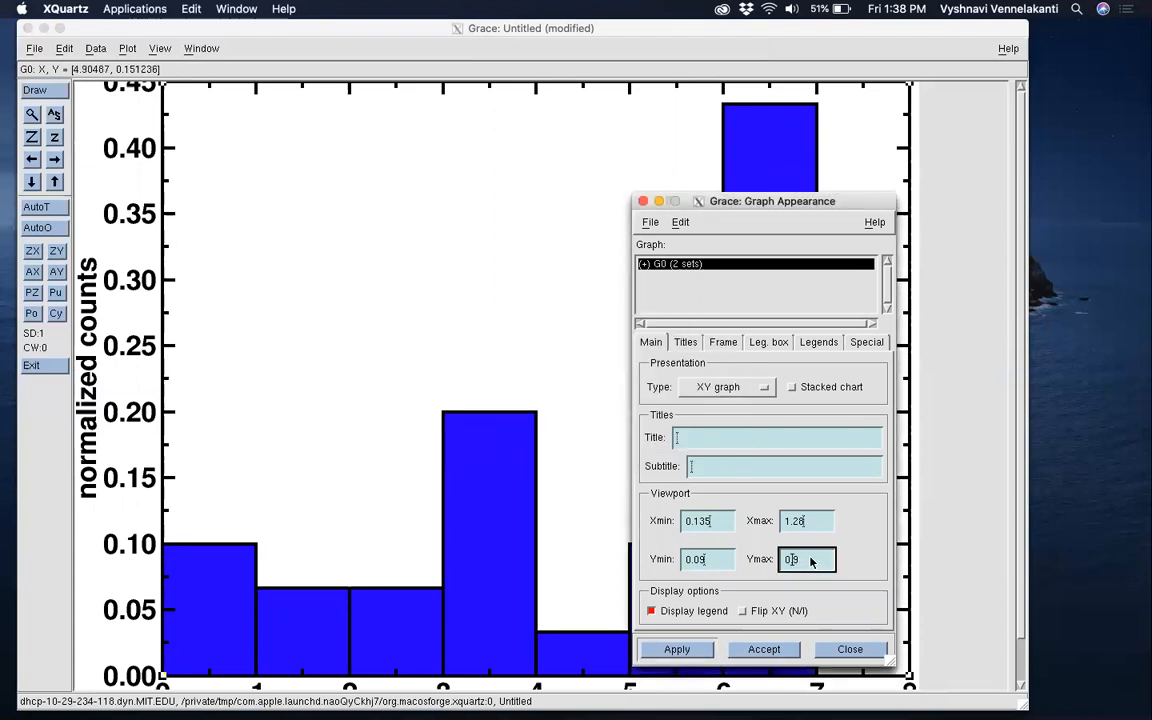
{"action": "left_click", "coordinate": [680, 650]}
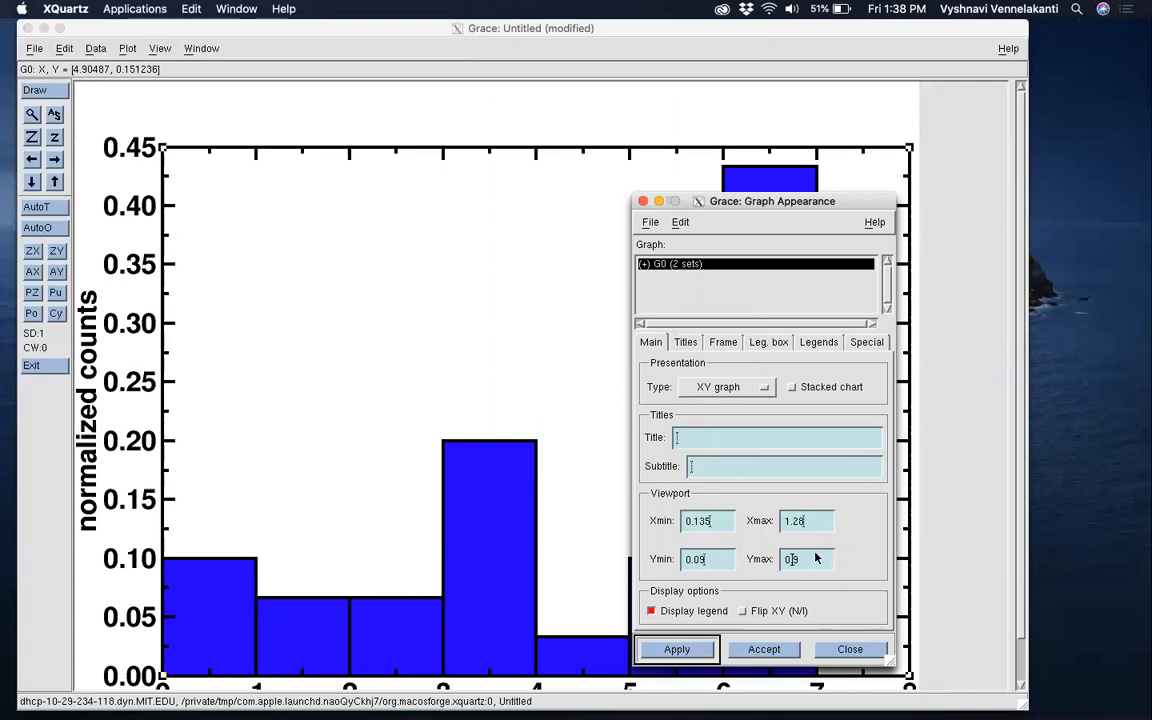
{"action": "left_click", "coordinate": [816, 558]}
{"action": "type", "text": "6"}
{"action": "left_click", "coordinate": [700, 648]}
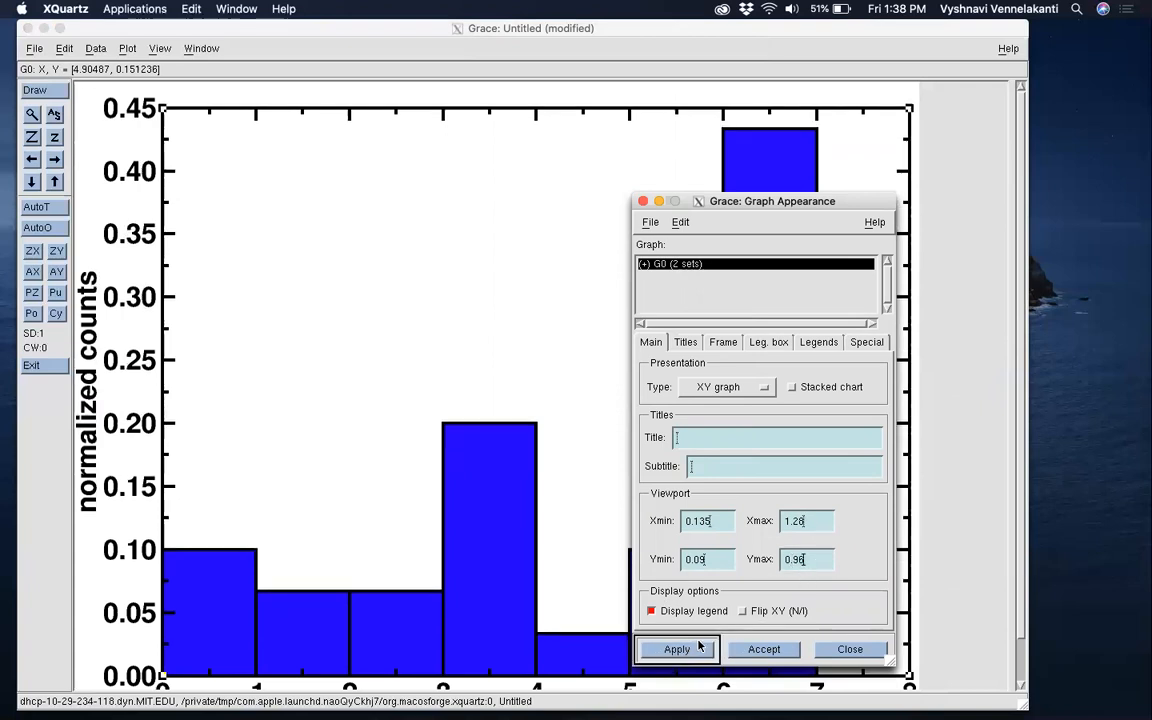
{"action": "left_click", "coordinate": [685, 655]}
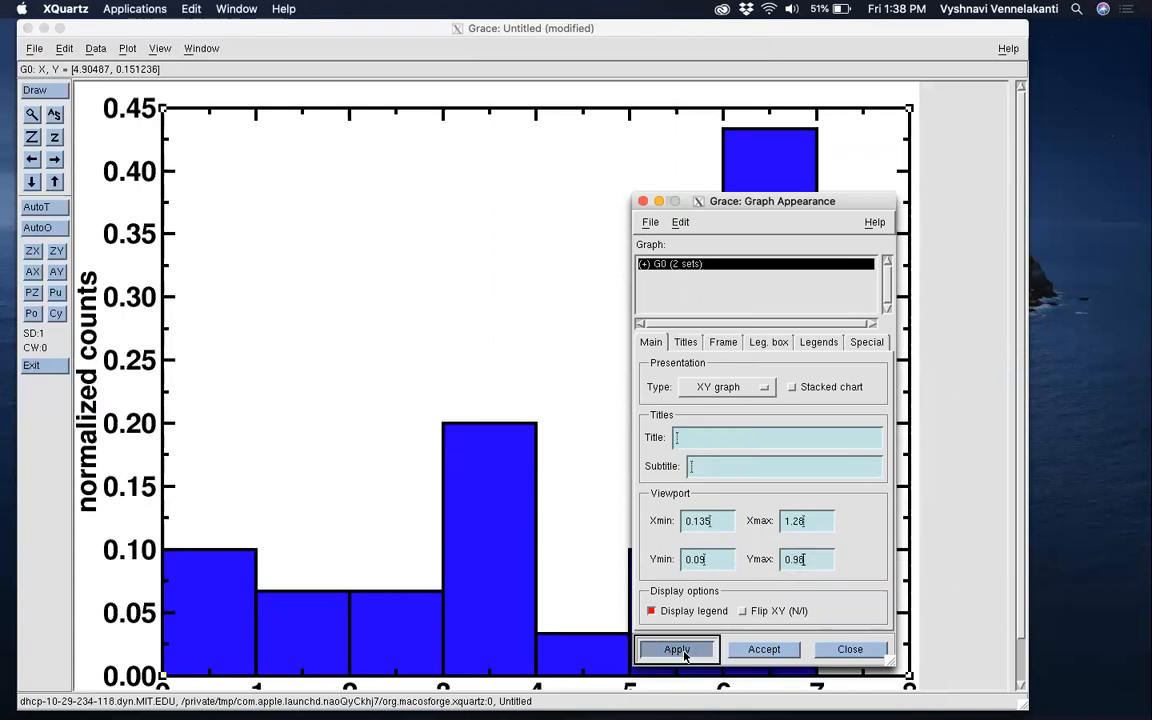
{"action": "left_click", "coordinate": [763, 649]}
Review the graph's viewport settings without changing them, and examine the full plot from its upper frame to the X axis label.
{"action": "left_click_drag", "start_coordinate": [1015, 461], "coordinate": [1006, 282]}
{"action": "left_click", "coordinate": [128, 48]}
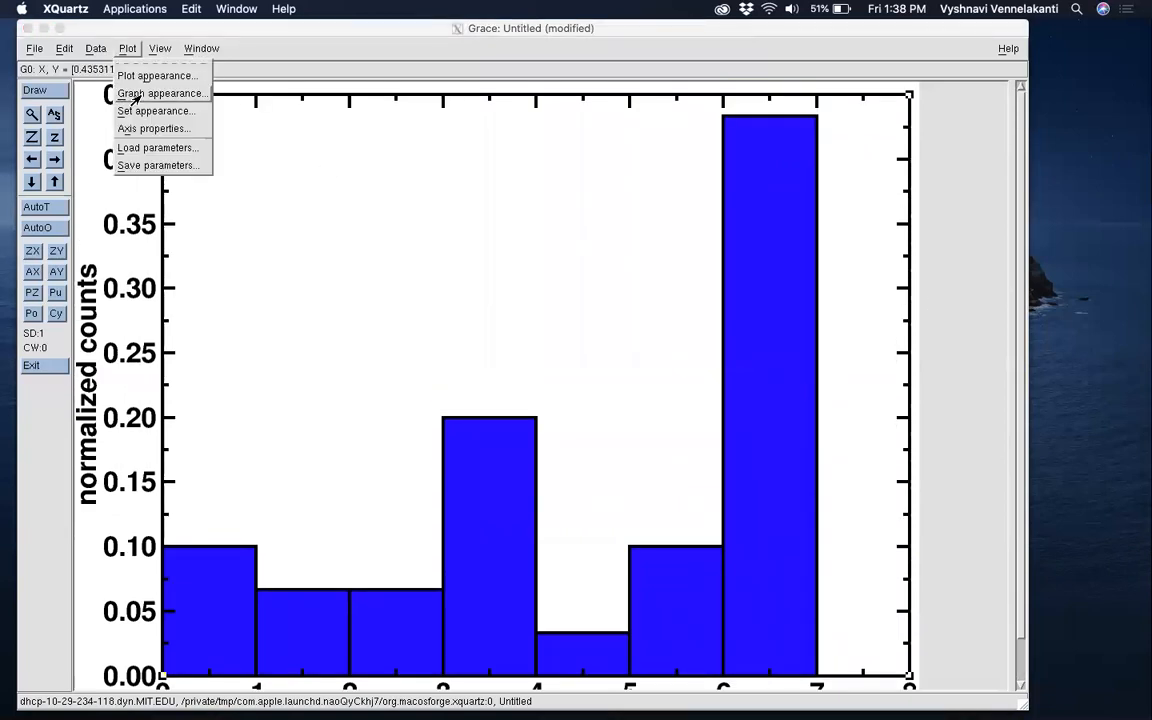
{"action": "left_click", "coordinate": [122, 95]}
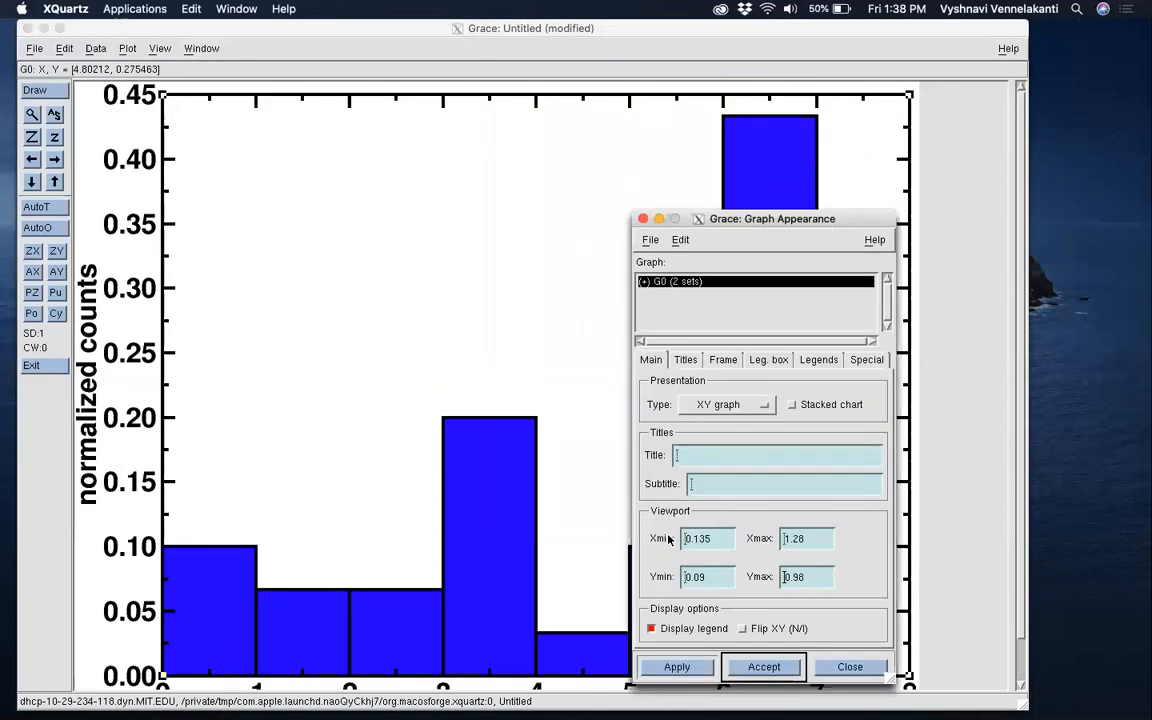
{"action": "left_click", "coordinate": [643, 219]}
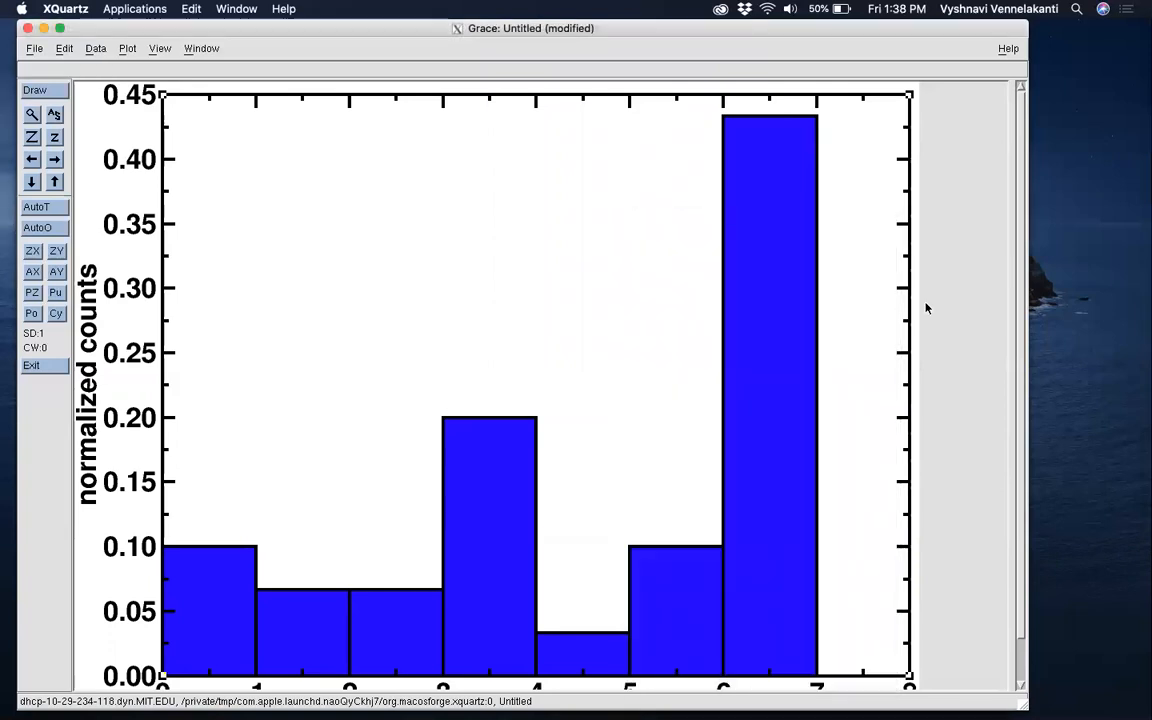
{"action": "scroll", "coordinate": [1017, 360], "scroll_direction": "down", "scroll_amount": 3}
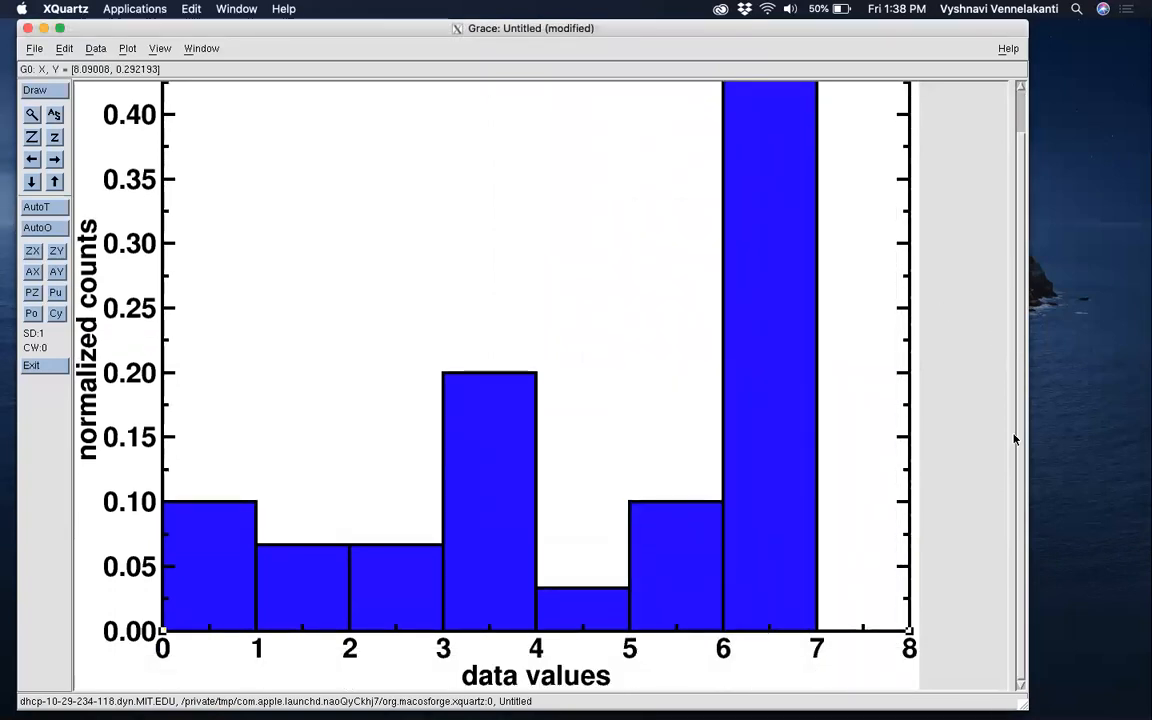
{"action": "scroll", "coordinate": [1008, 207], "scroll_direction": "up", "scroll_amount": 3}
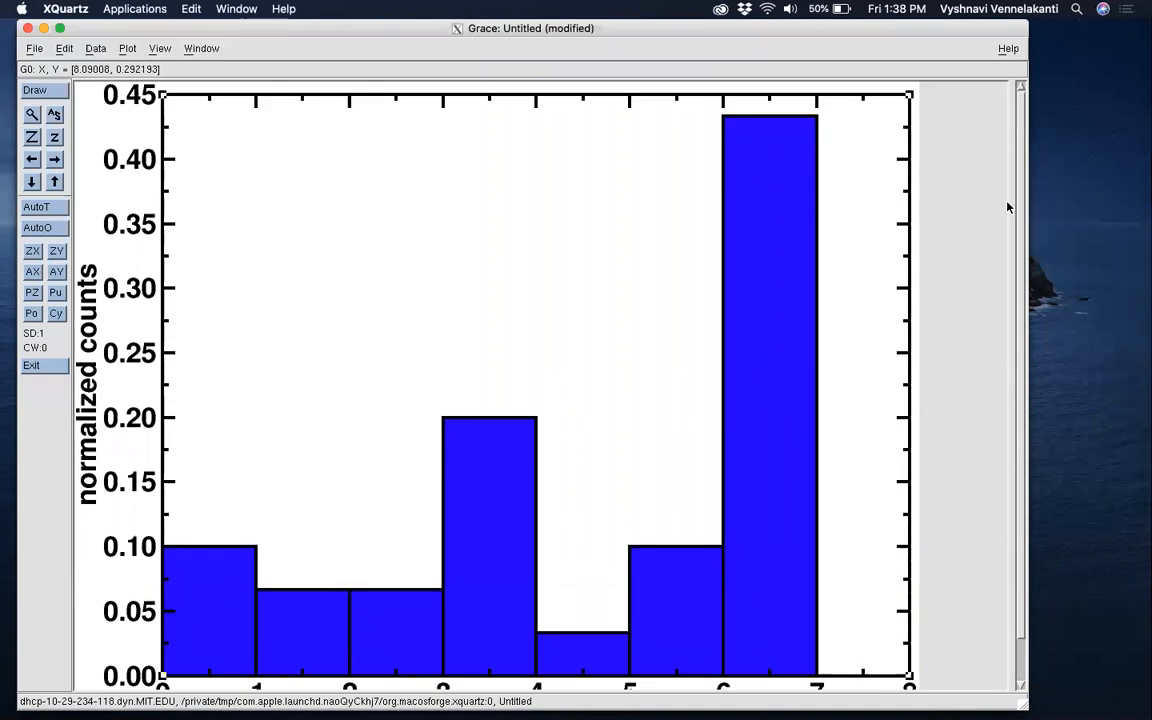
{"action": "scroll", "coordinate": [987, 388], "scroll_direction": "down", "scroll_amount": 3}
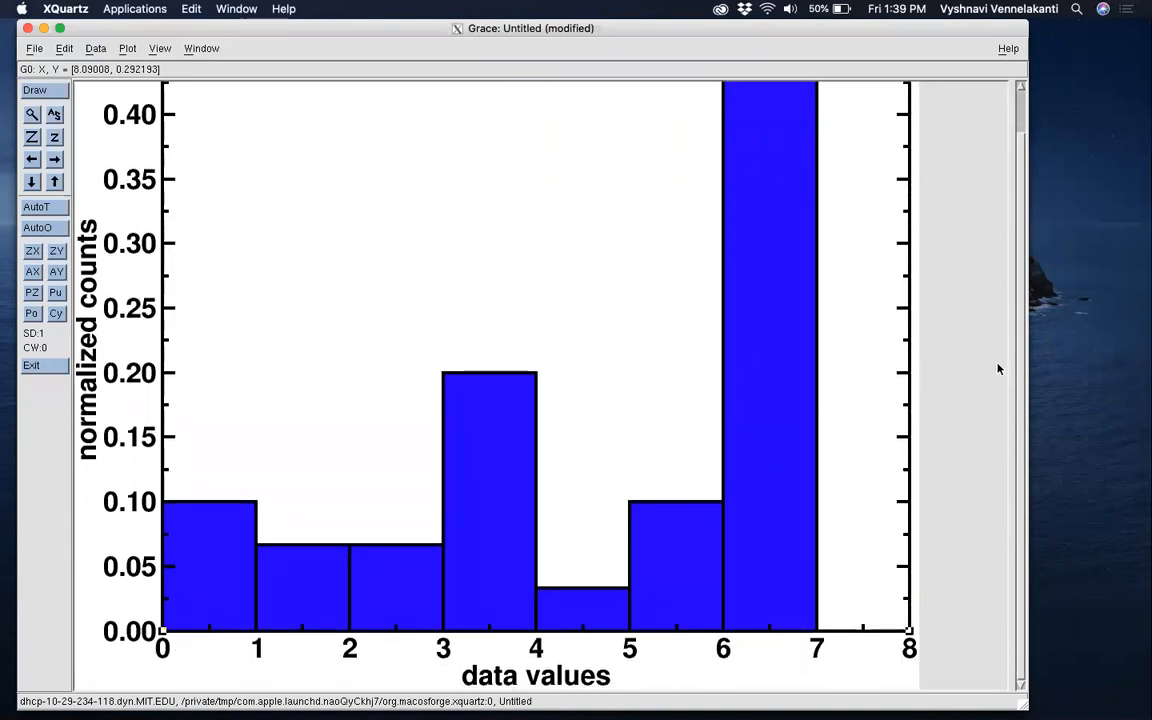
{"action": "scroll", "coordinate": [991, 255], "scroll_direction": "up", "scroll_amount": 3}
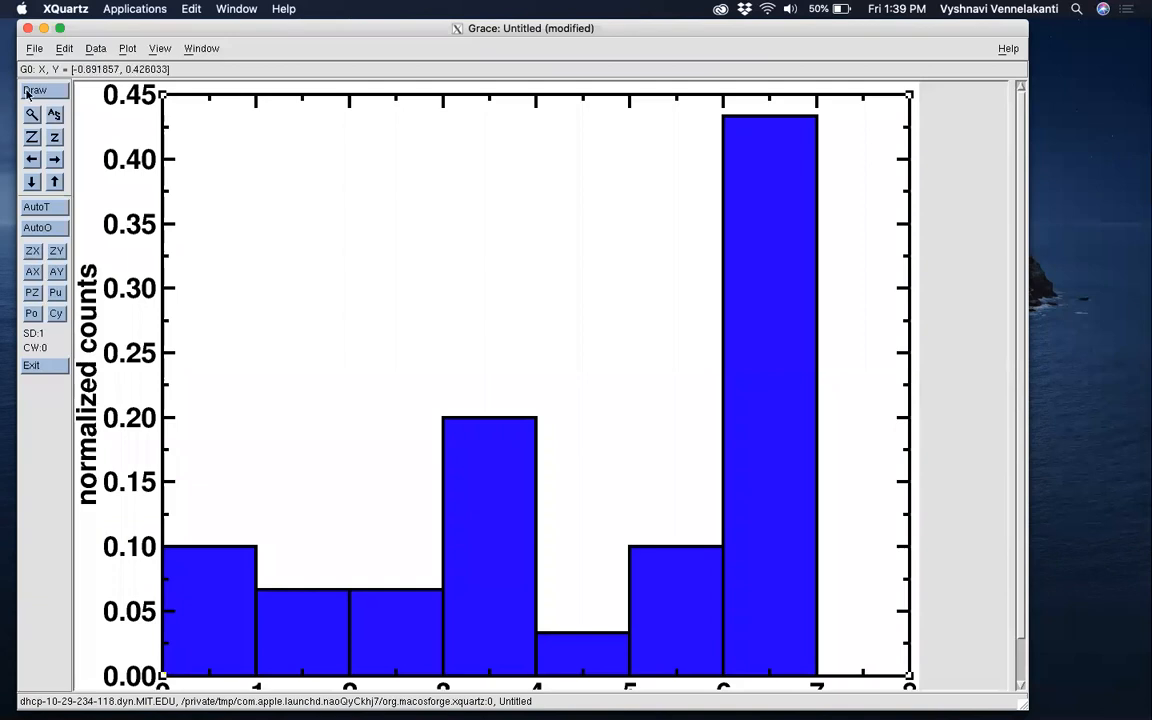
Save the project as normalized_histogram.agr in the Tutorial_05_histograms folder.
{"action": "left_click", "coordinate": [33, 48]}
{"action": "left_click", "coordinate": [37, 111]}
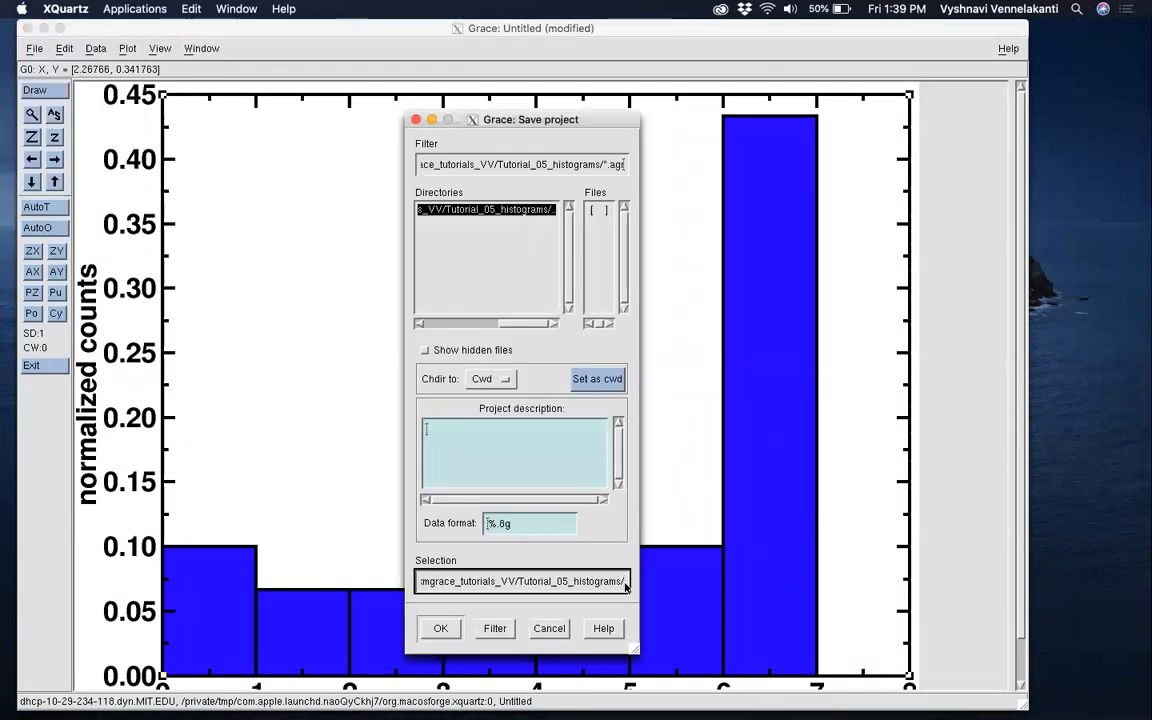
{"action": "type", "text": "normalized"}
{"action": "type", "text": "_histogram.agr"}
{"action": "type", "text": "g"}
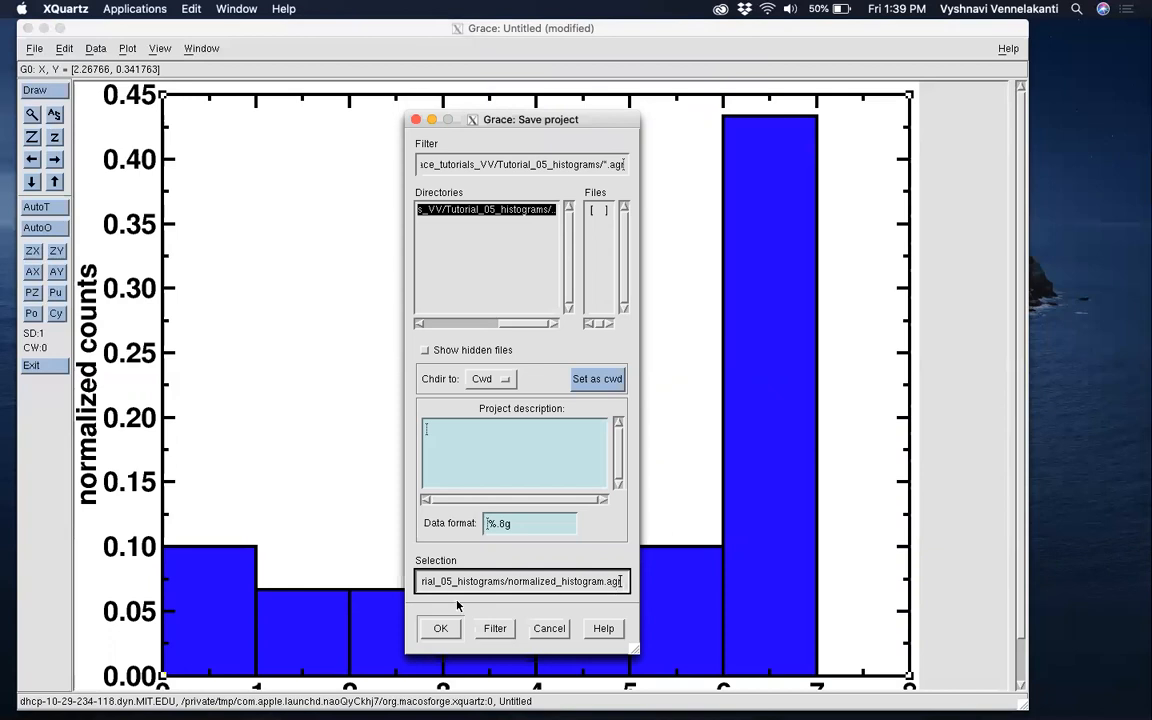
{"action": "left_click", "coordinate": [432, 628]}
Open the print setup and set the output device to PDF.
{"action": "left_click", "coordinate": [33, 49]}
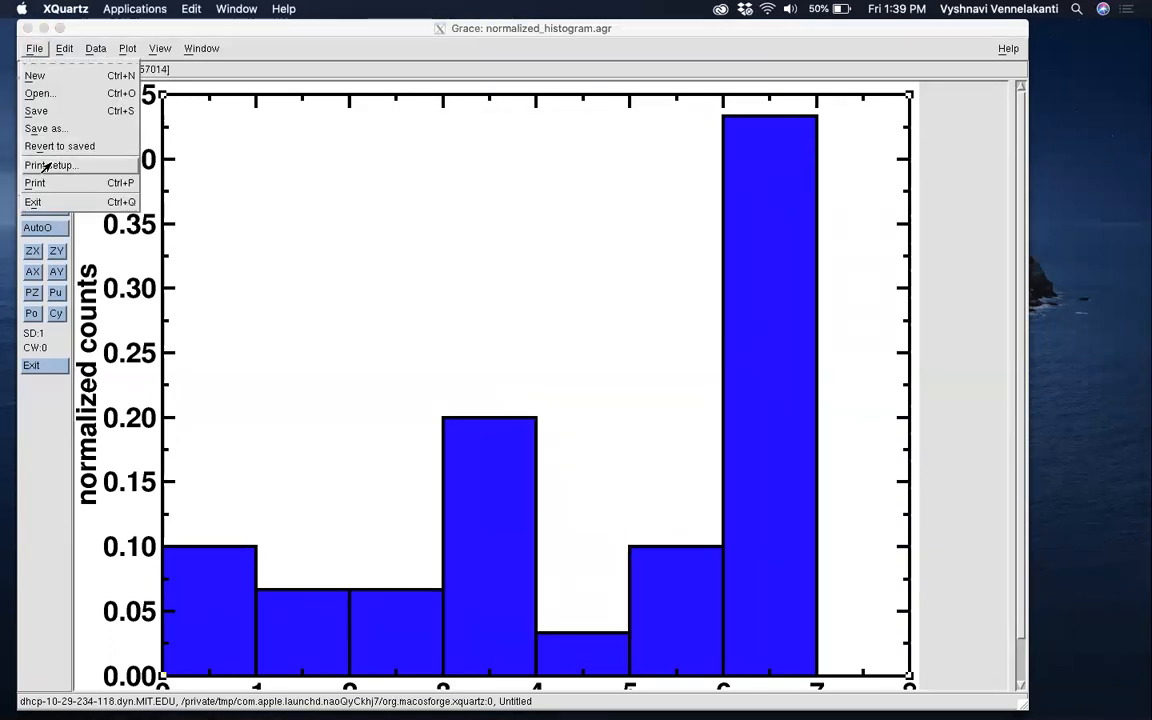
{"action": "left_click", "coordinate": [45, 166]}
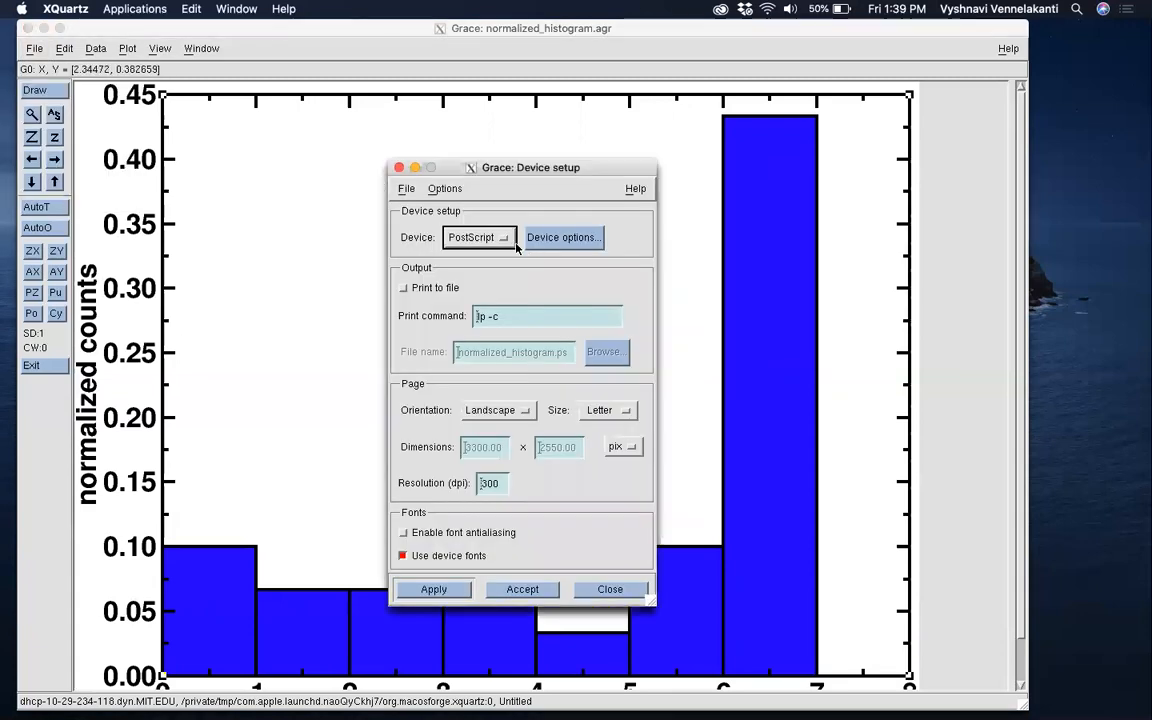
{"action": "left_click", "coordinate": [472, 238]}
{"action": "left_click", "coordinate": [458, 272]}
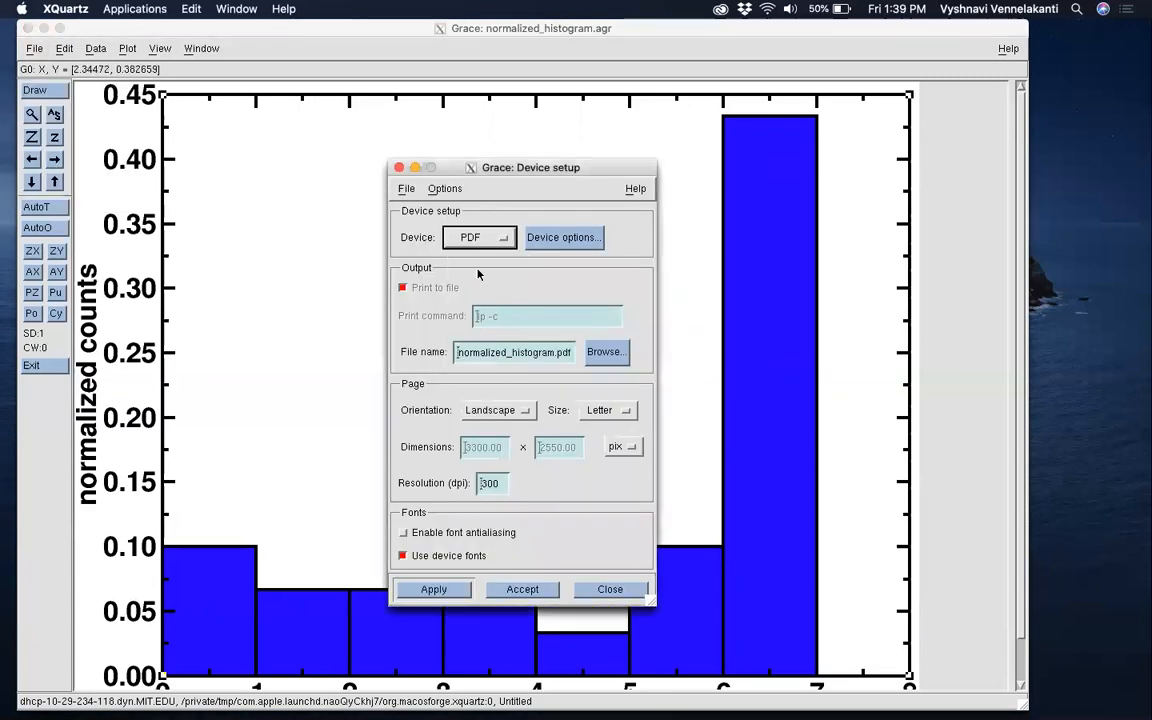
Set the page size to Custom with dimensions in inches, trying centimetres first.
{"action": "left_click", "coordinate": [590, 410]}
{"action": "left_click", "coordinate": [600, 392]}
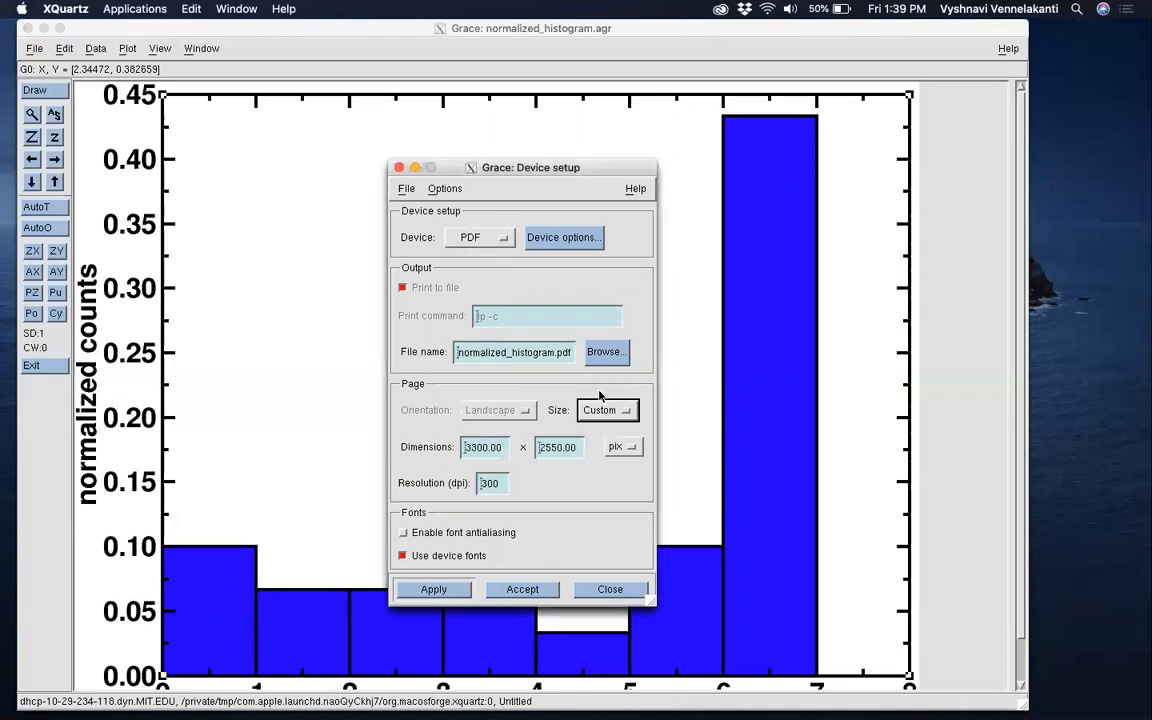
{"action": "left_click", "coordinate": [612, 450]}
{"action": "left_click", "coordinate": [614, 480]}
{"action": "left_click", "coordinate": [613, 448]}
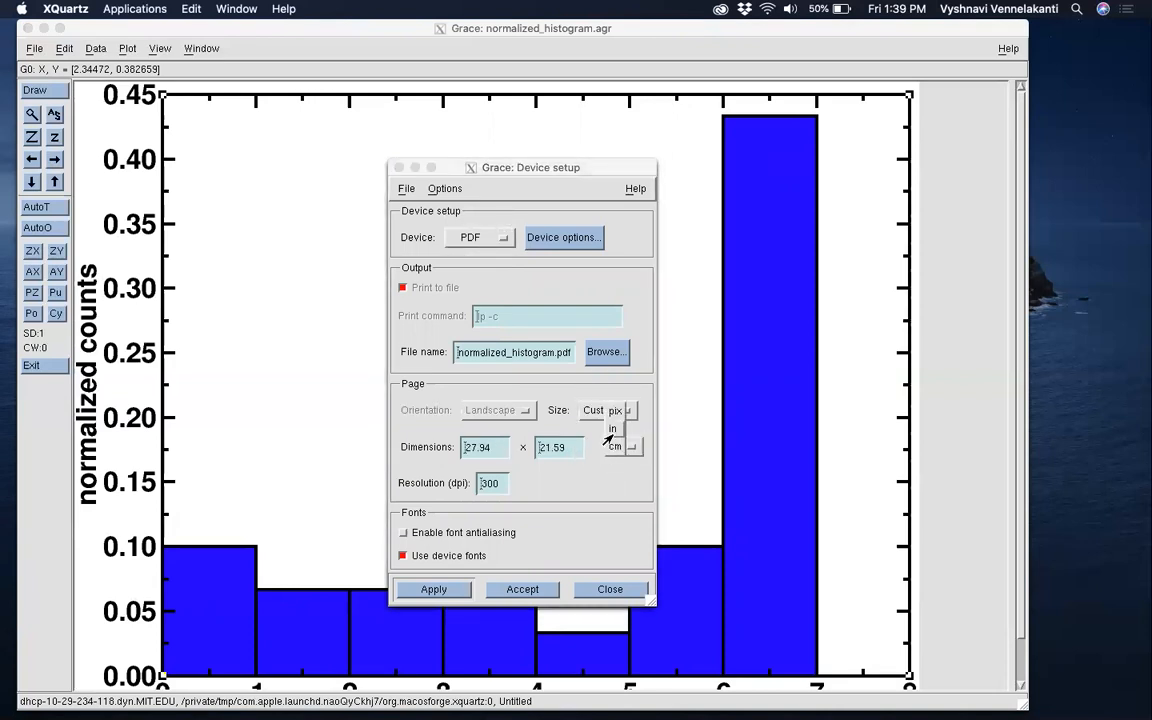
{"action": "left_click", "coordinate": [613, 428]}
Set the custom page dimensions to 3.3 × 2.55 in and accept the device setup.
{"action": "left_click", "coordinate": [548, 450]}
{"action": "key", "text": "BackSpace"}
{"action": "type", "text": "2."}
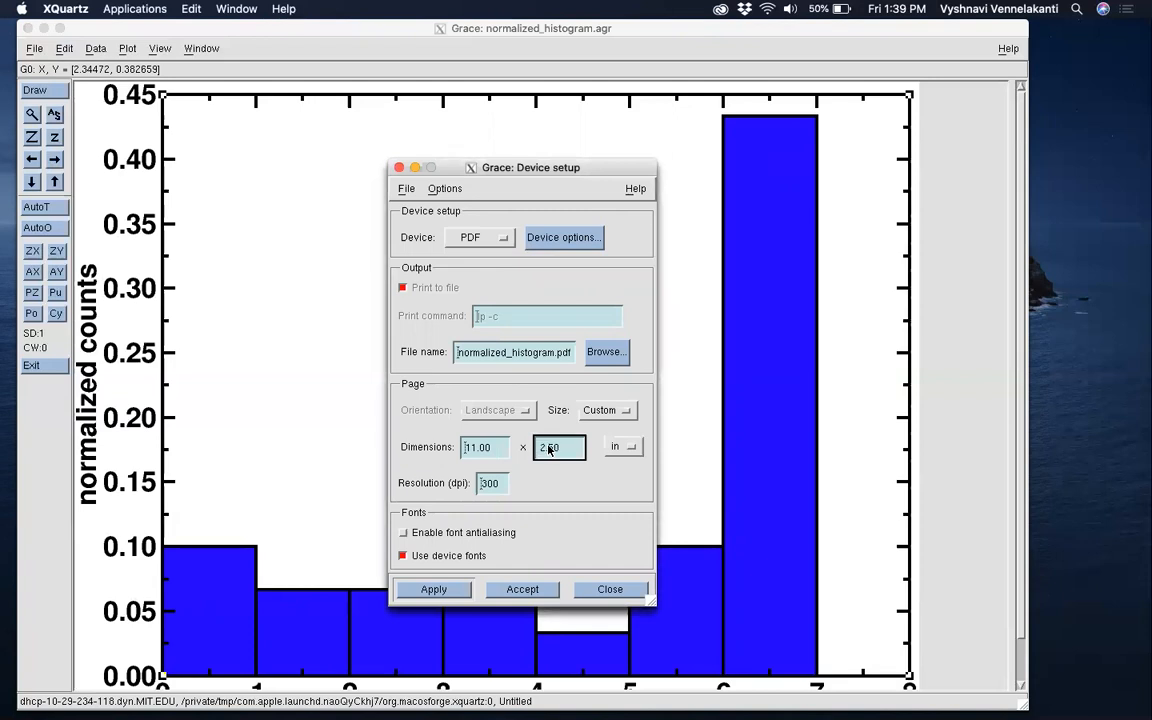
{"action": "type", "text": "5"}
{"action": "left_click", "coordinate": [498, 449]}
{"action": "key", "text": "BackSpace"}
{"action": "key", "text": "BackSpace"}
{"action": "key", "text": "BackSpace"}
{"action": "key", "text": "BackSpace"}
{"action": "key", "text": "BackSpace"}
{"action": "type", "text": "3.3"}
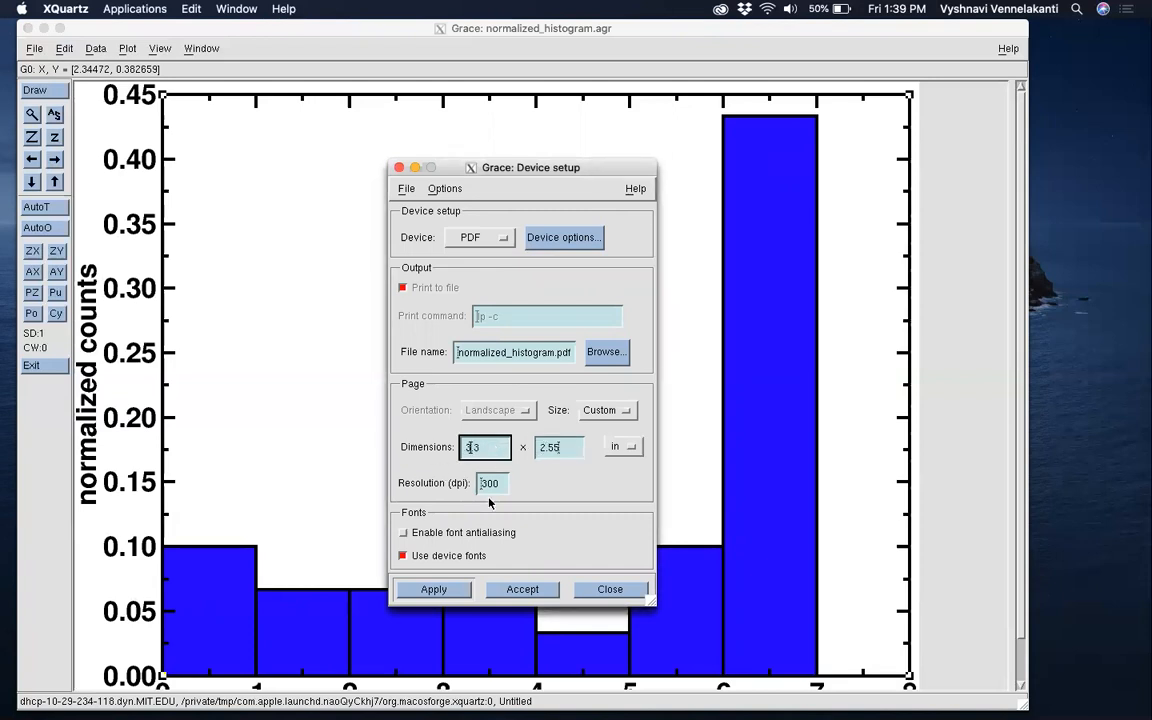
{"action": "left_click", "coordinate": [510, 590]}
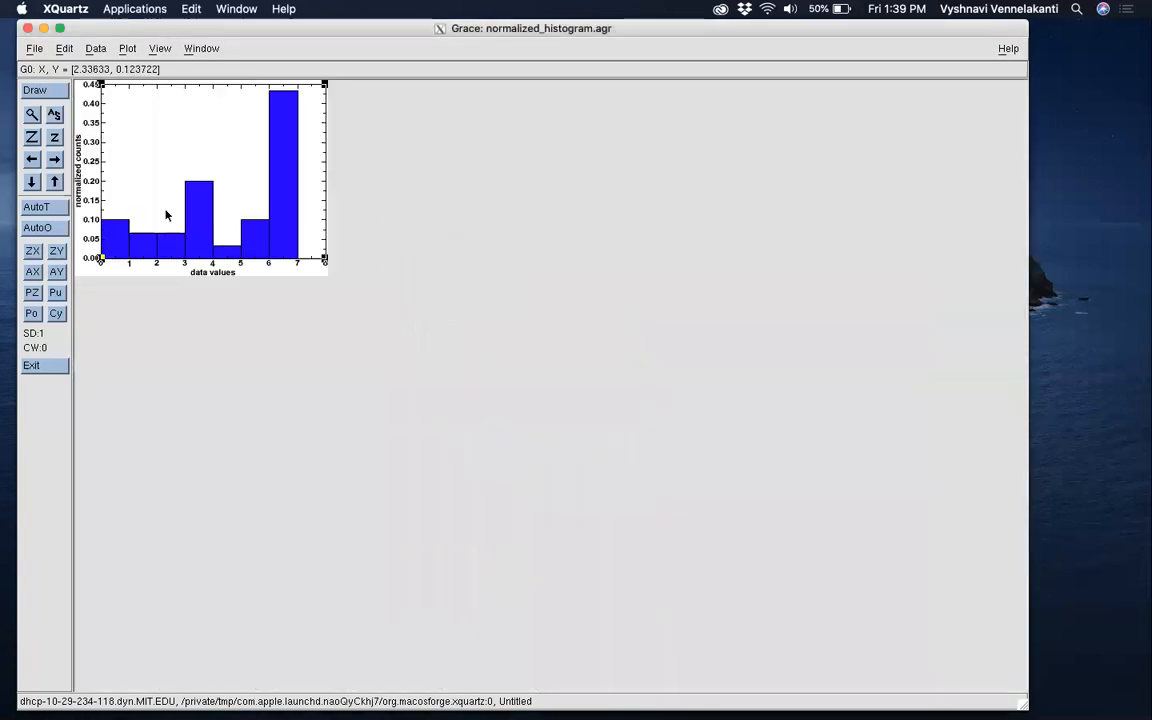
Print the plot to the PDF file and close the Grace window.
{"action": "left_click", "coordinate": [31, 49]}
{"action": "left_click", "coordinate": [42, 165]}
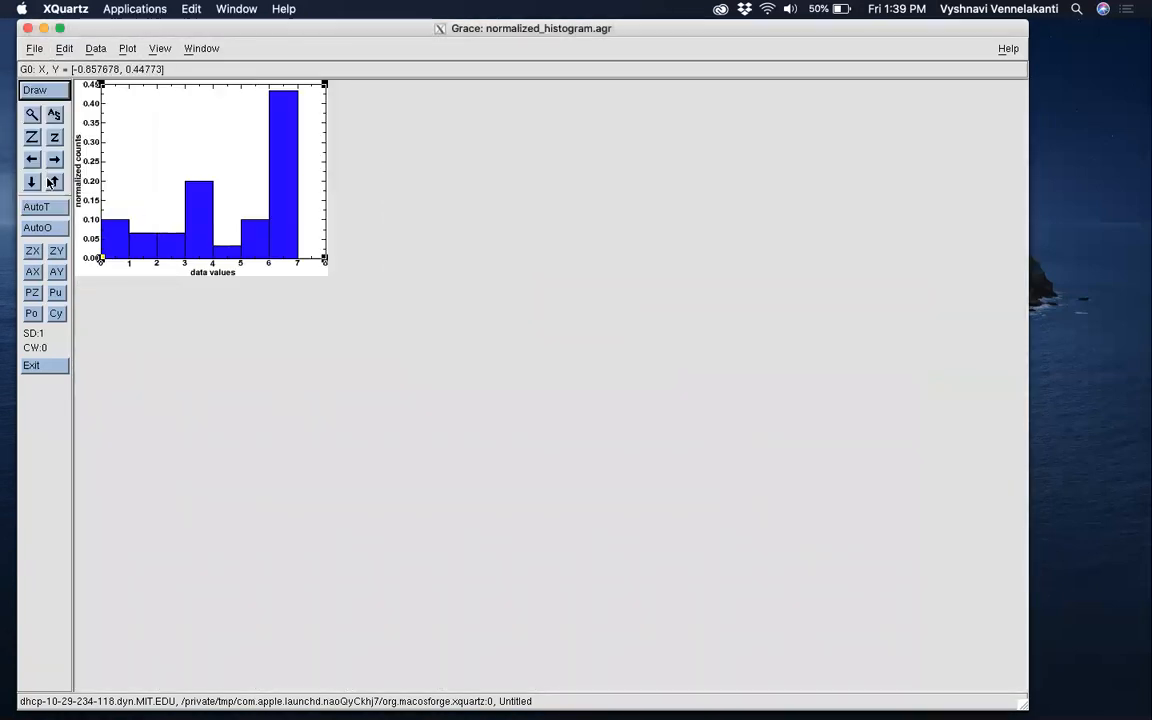
{"action": "left_click", "coordinate": [28, 28]}
Switch to iTerm2, list the folder's files with lss, and open normalized_histogram.pdf for viewing, dismissing the file-sharing tip.
{"action": "left_click", "coordinate": [512, 337]}
{"action": "type", "text": "lss"}
{"action": "key", "text": "Return"}
{"action": "type", "text": "open normalized_histogram.pdf"}
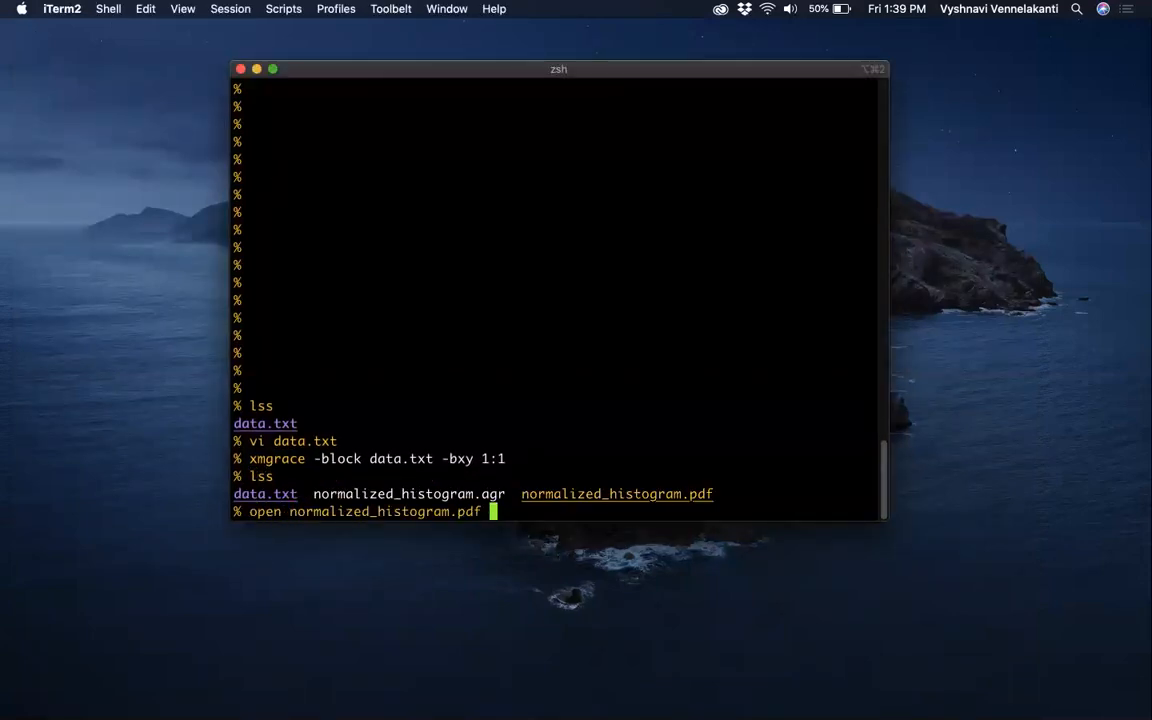
{"action": "key", "text": "Return"}
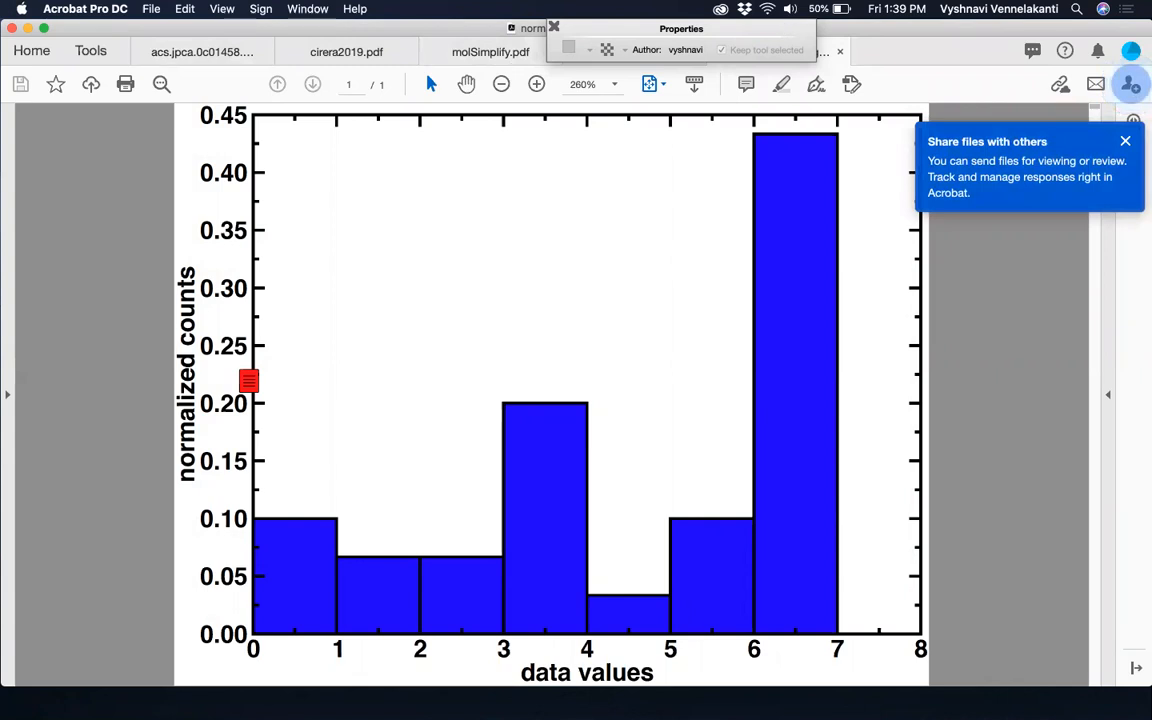
{"action": "left_click", "coordinate": [1124, 141]}
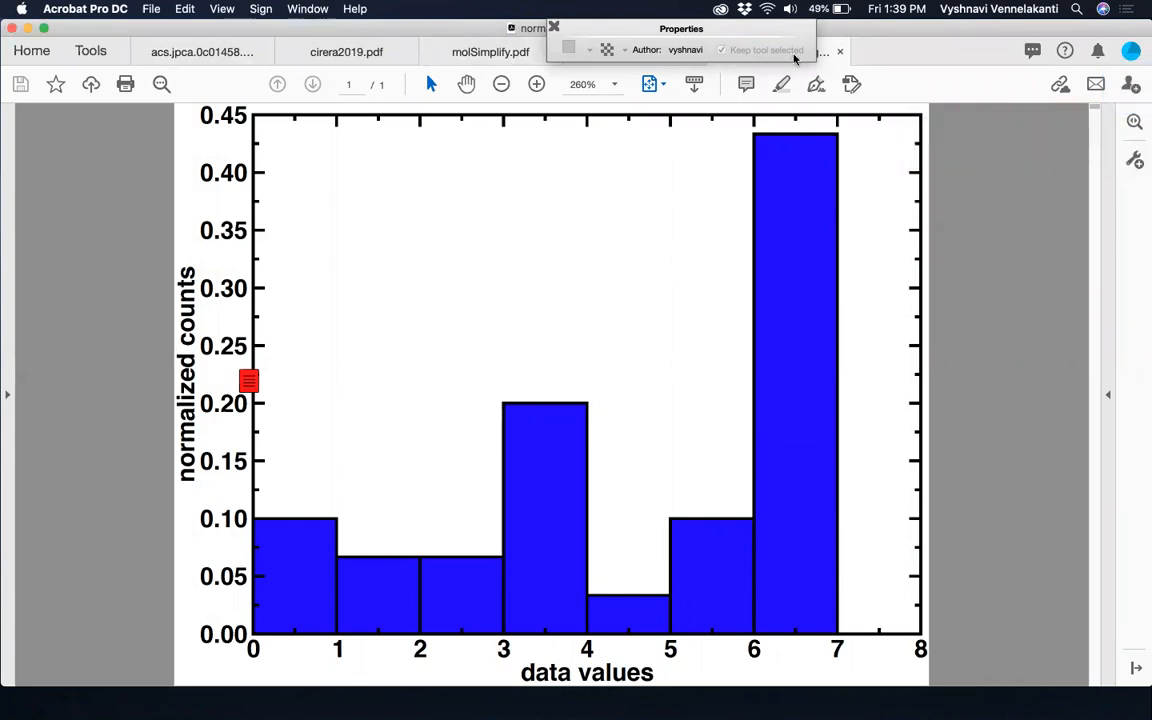